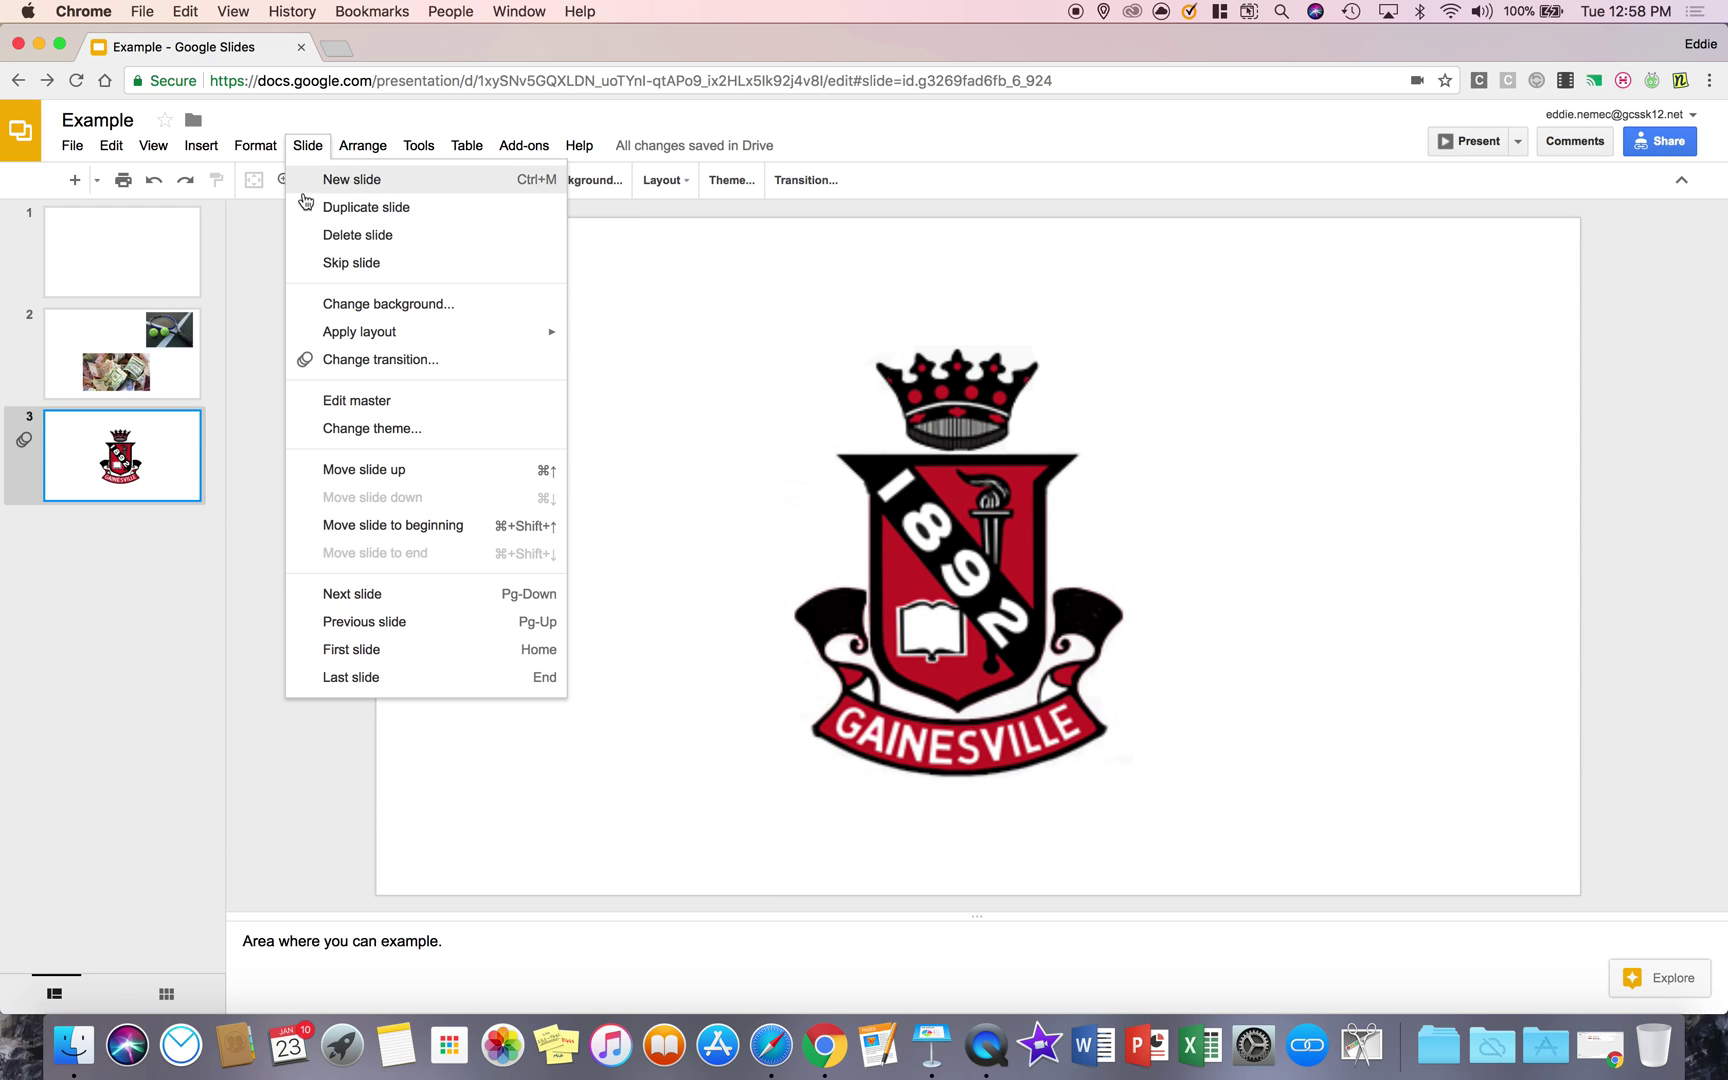
- Add two new slides after the Gainesville crest slide, and delete one of them
click(391, 193)
click(121, 462)
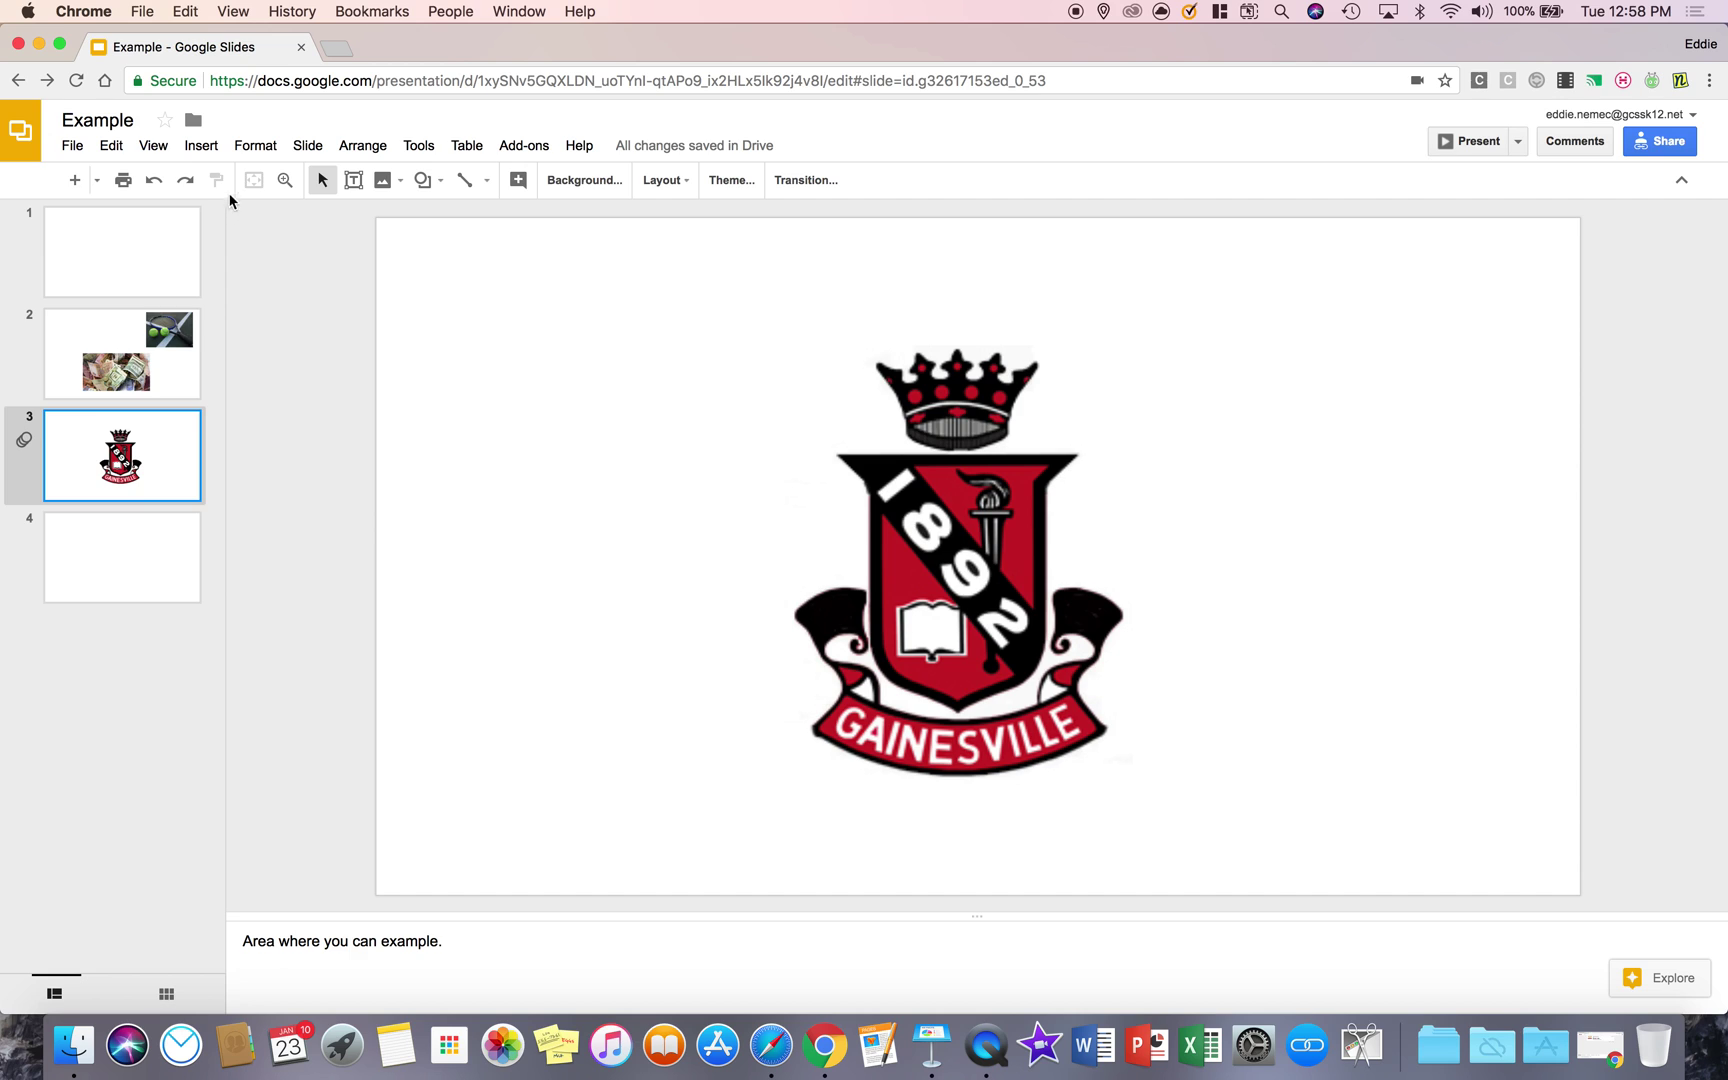
click(75, 181)
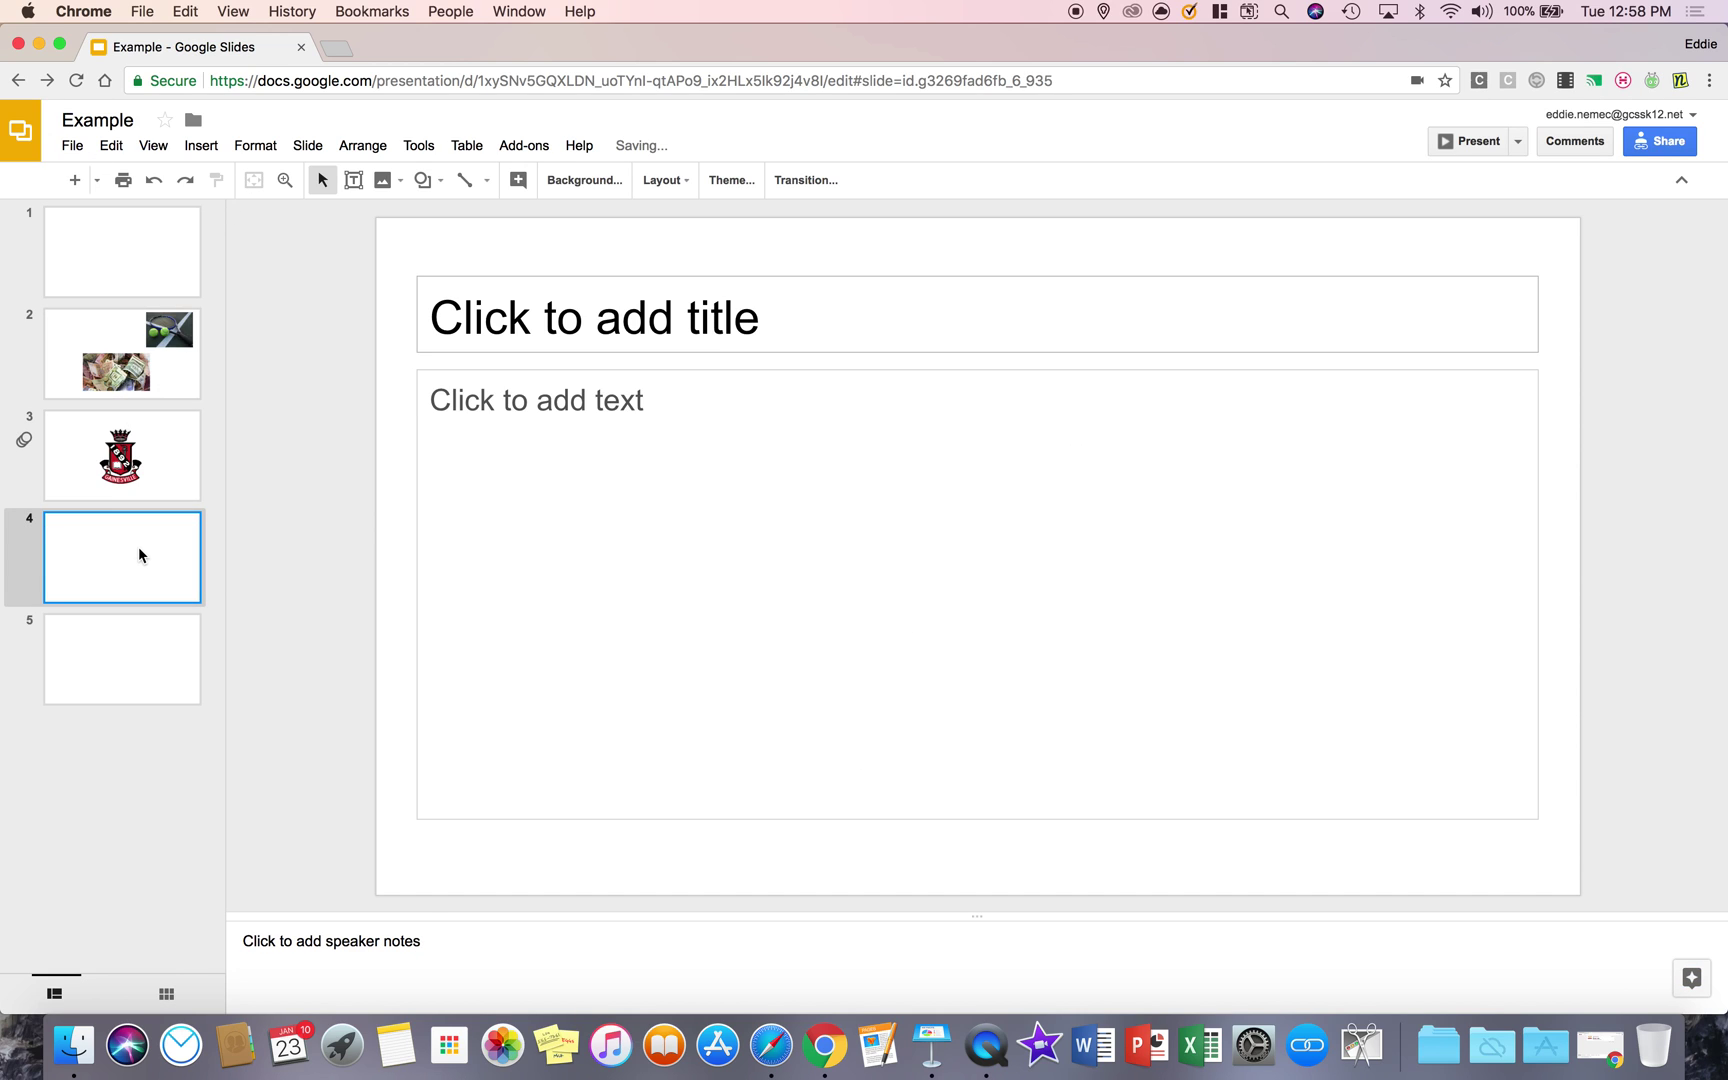
key(Delete)
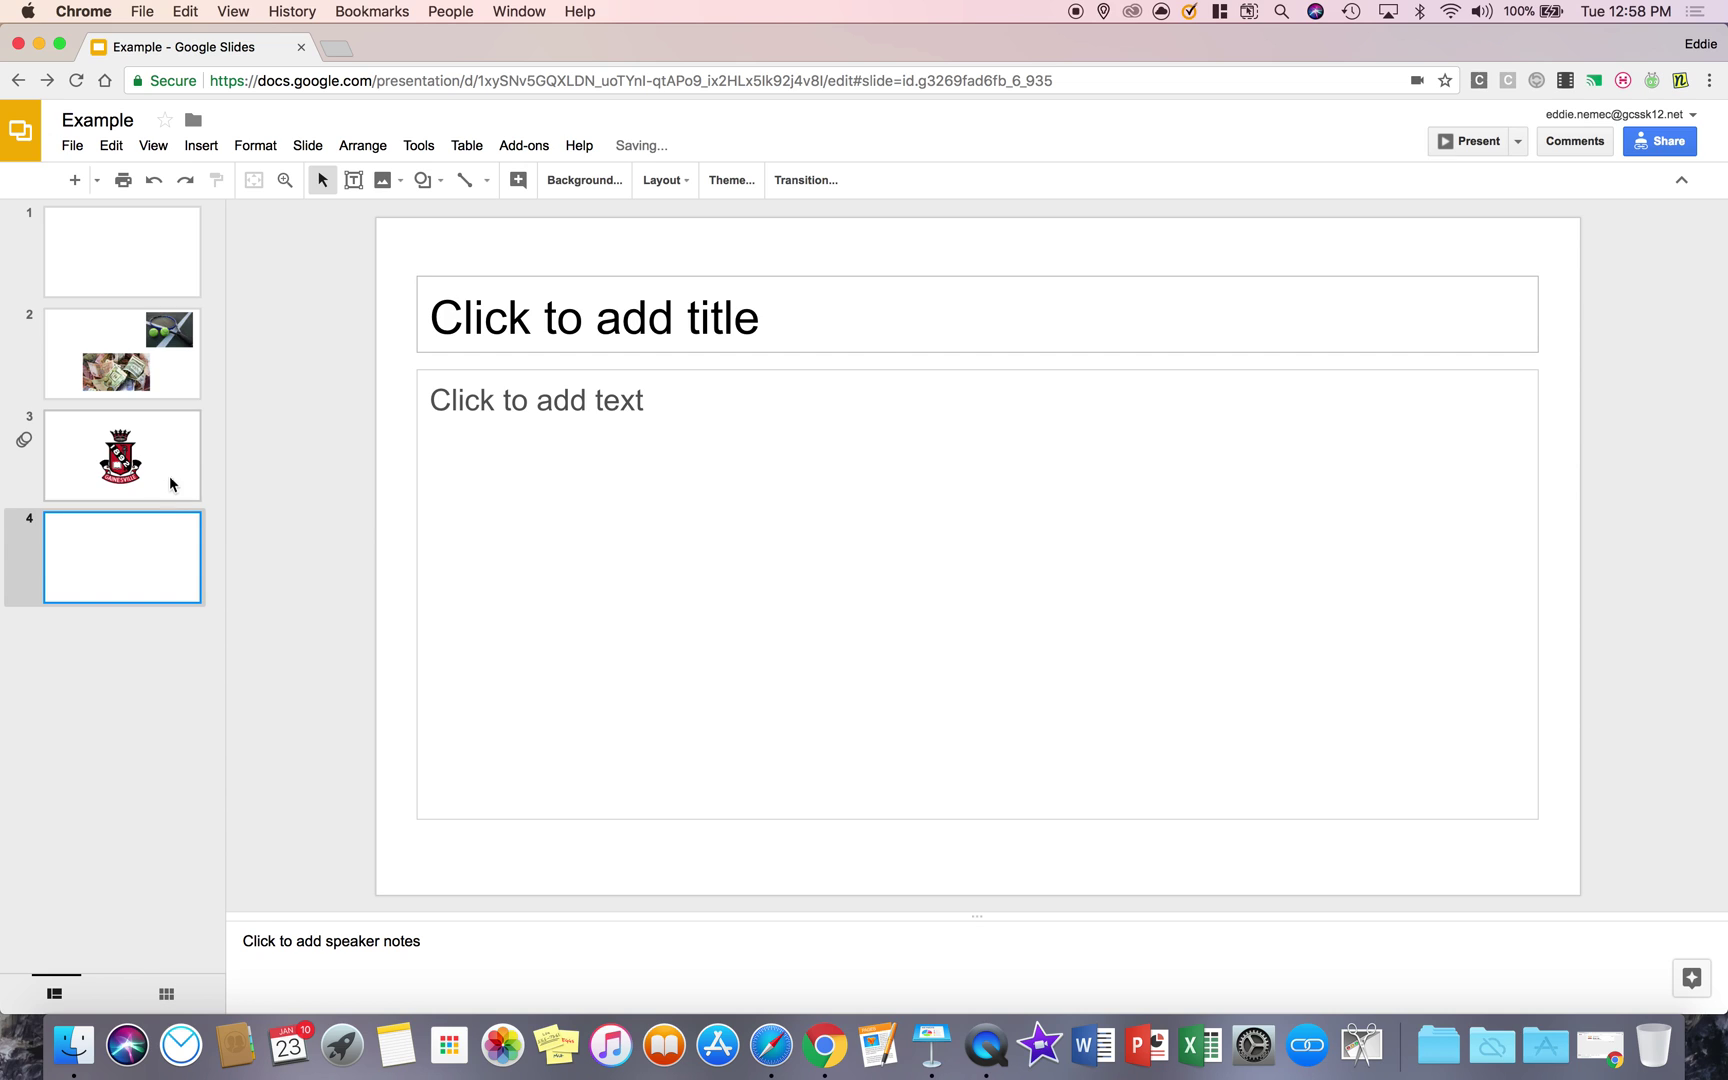
- Duplicate the Gainesville crest slide and the slide with the tennis and money photos
click(170, 468)
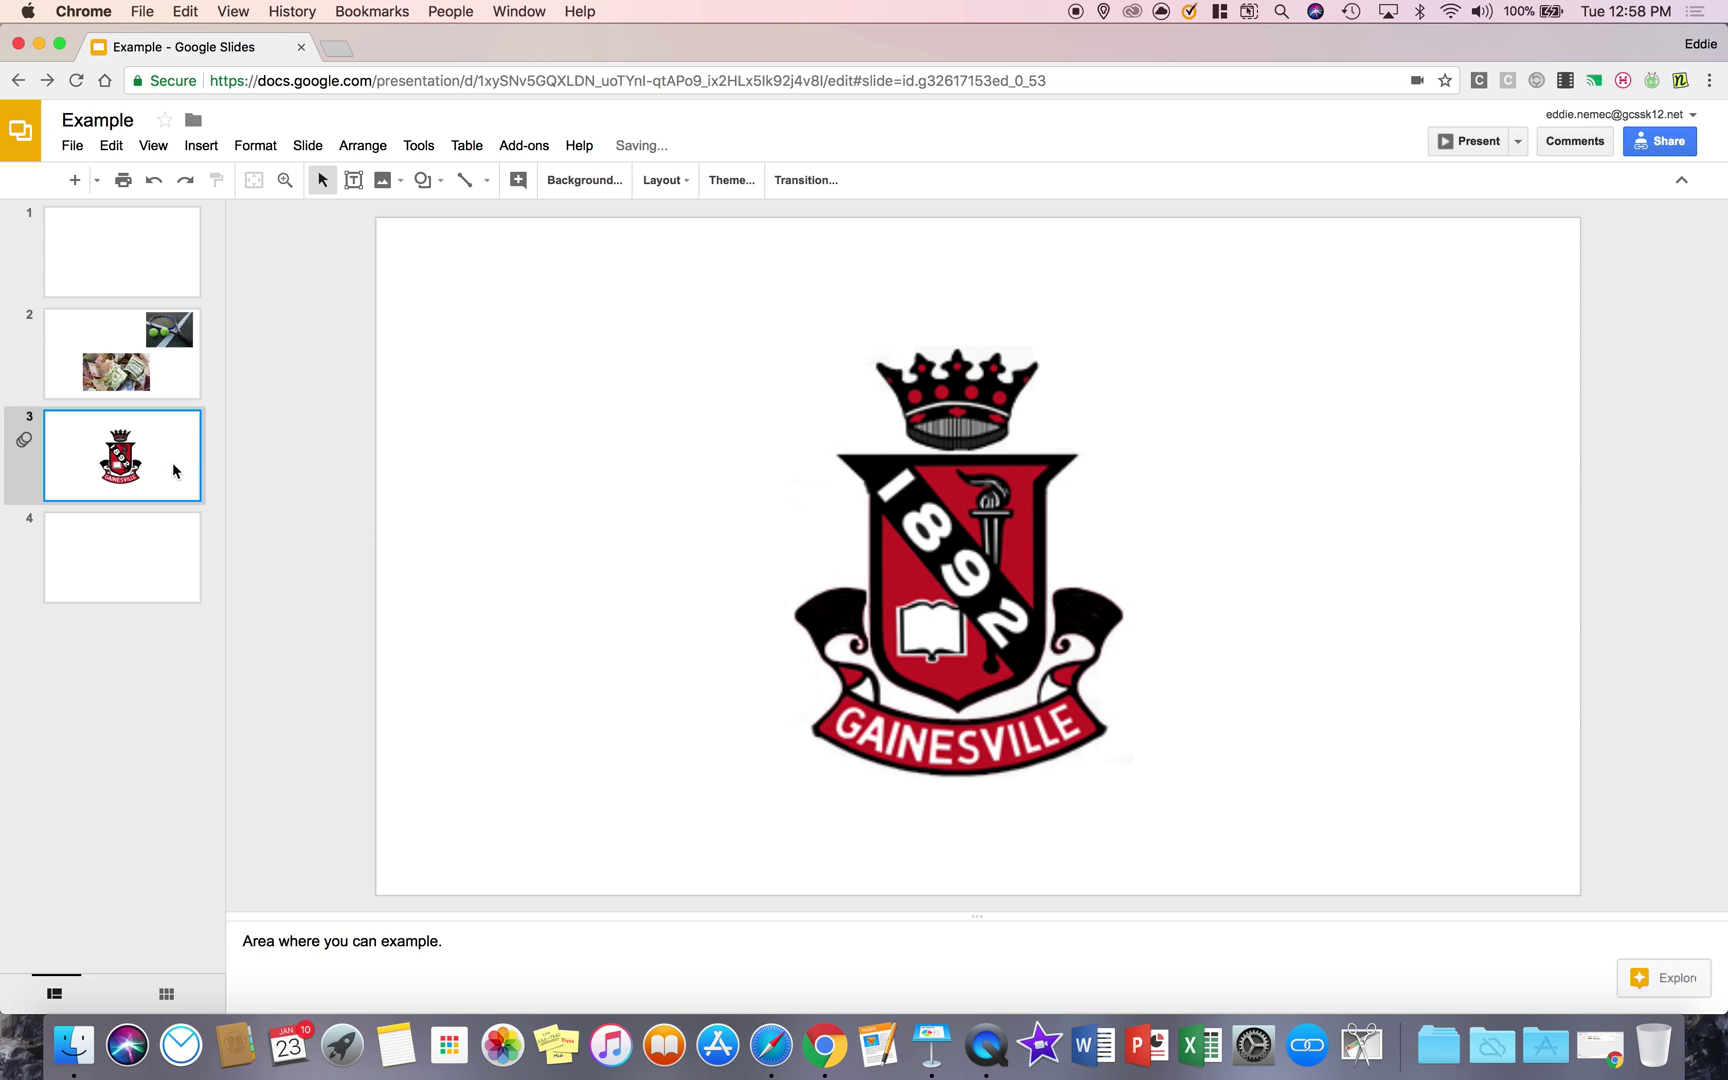
click(309, 150)
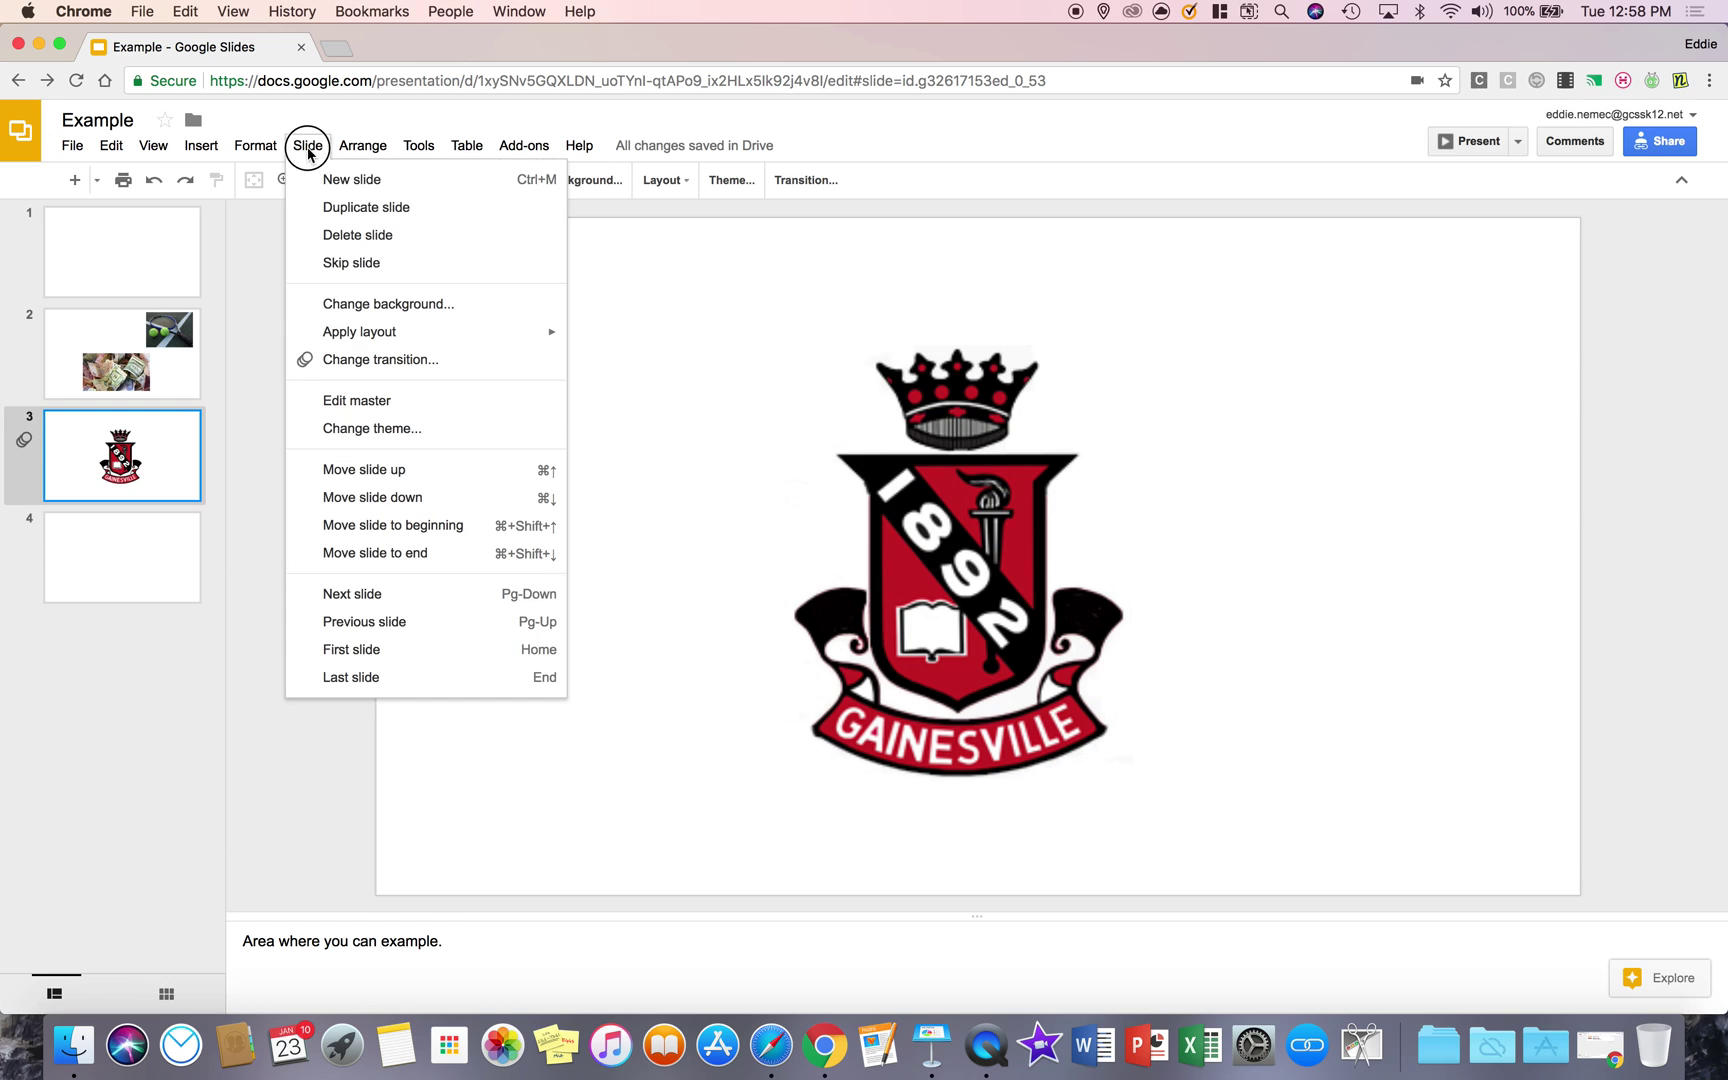
click(409, 210)
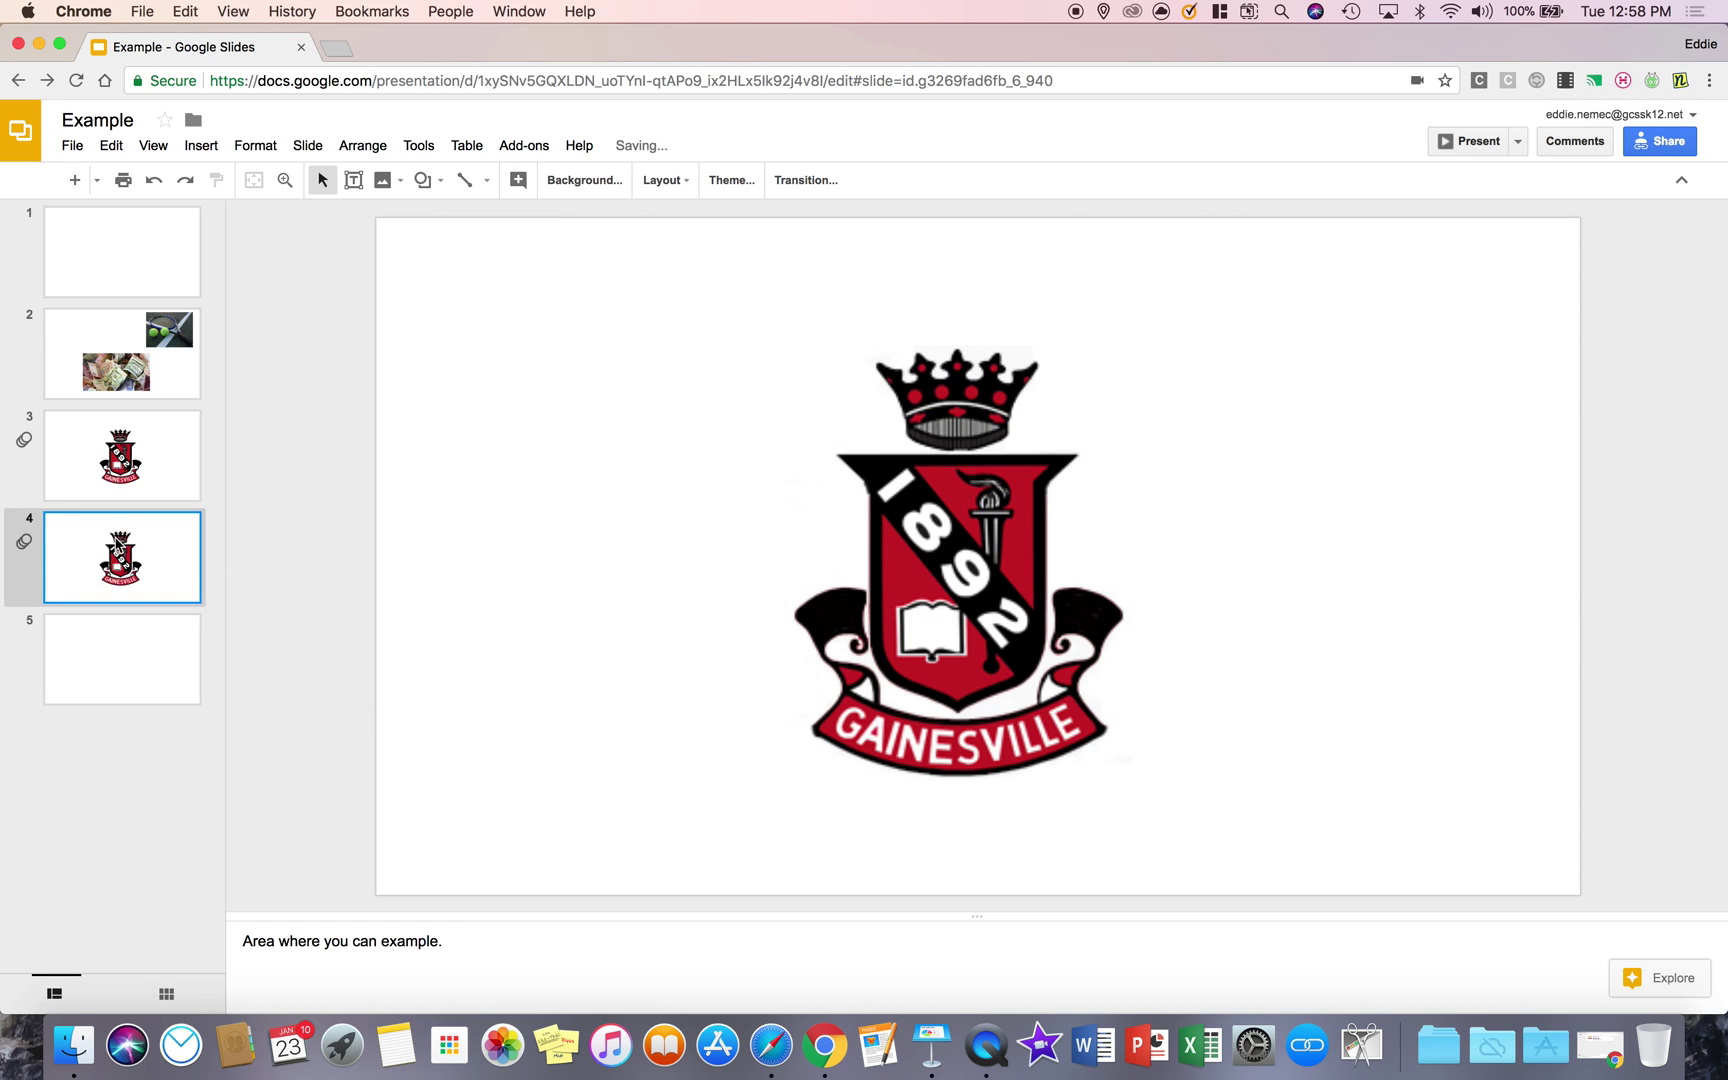
right_click(130, 355)
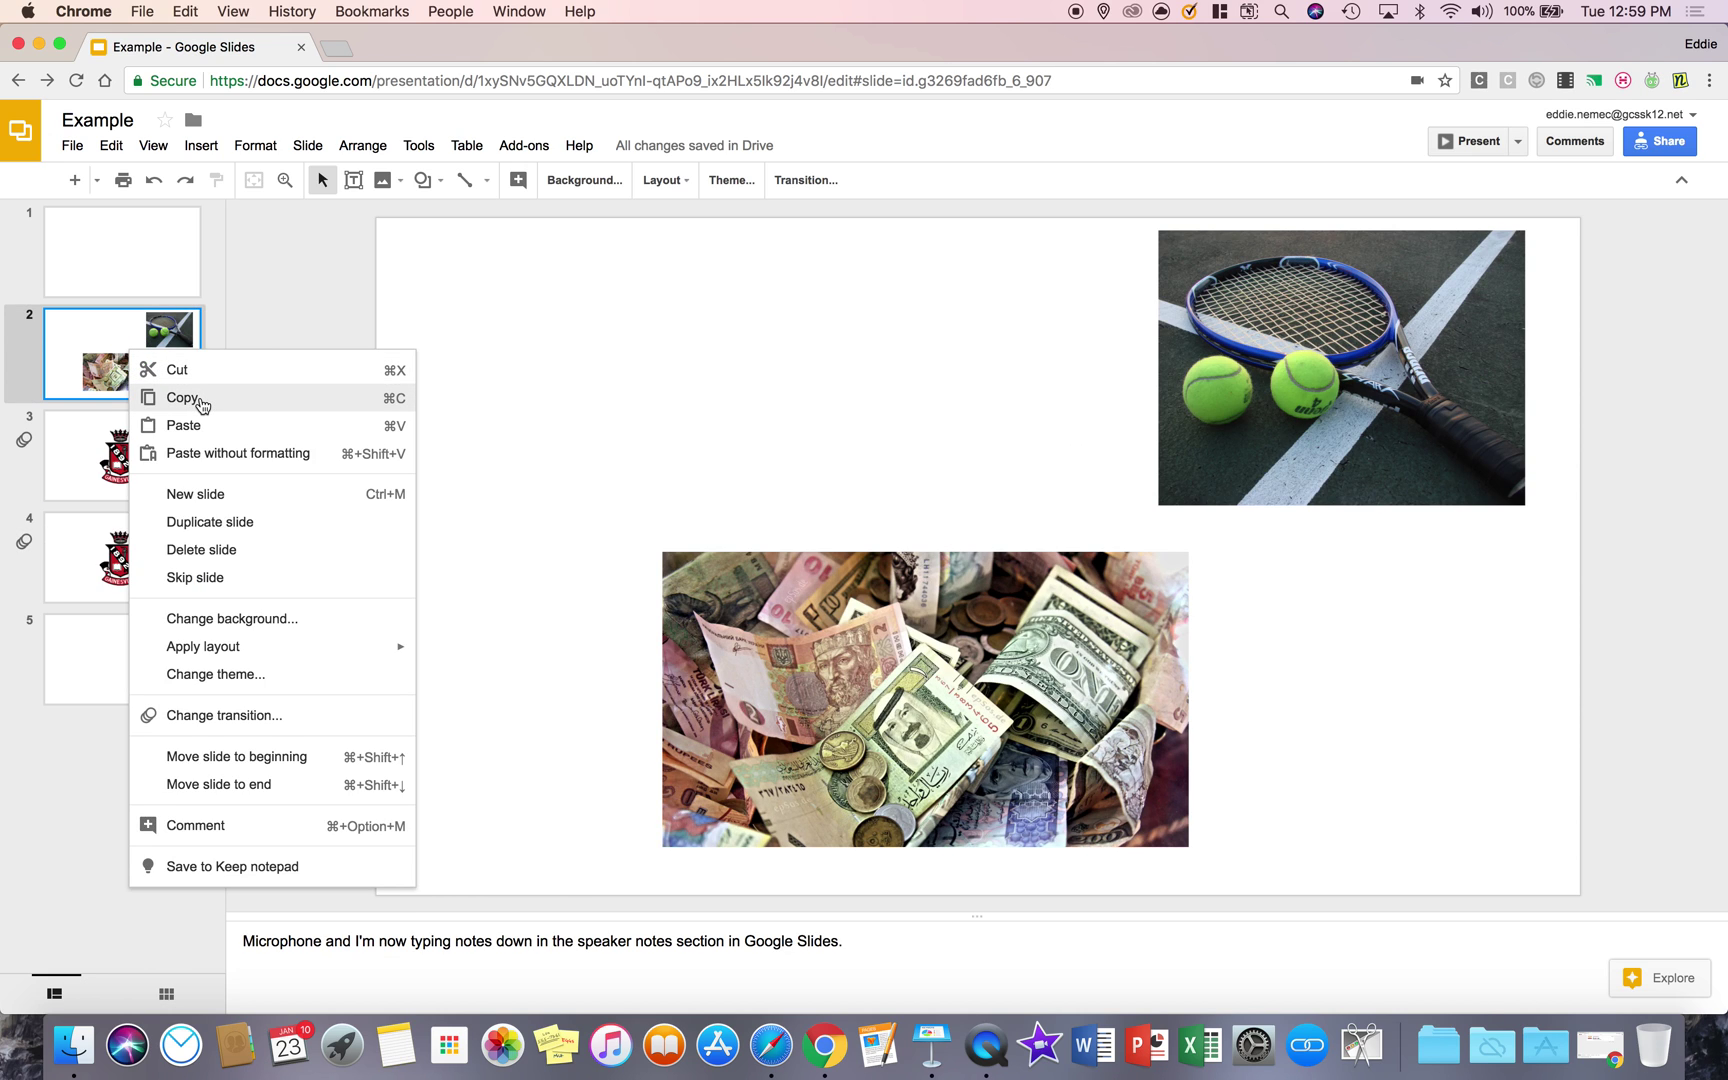
click(228, 527)
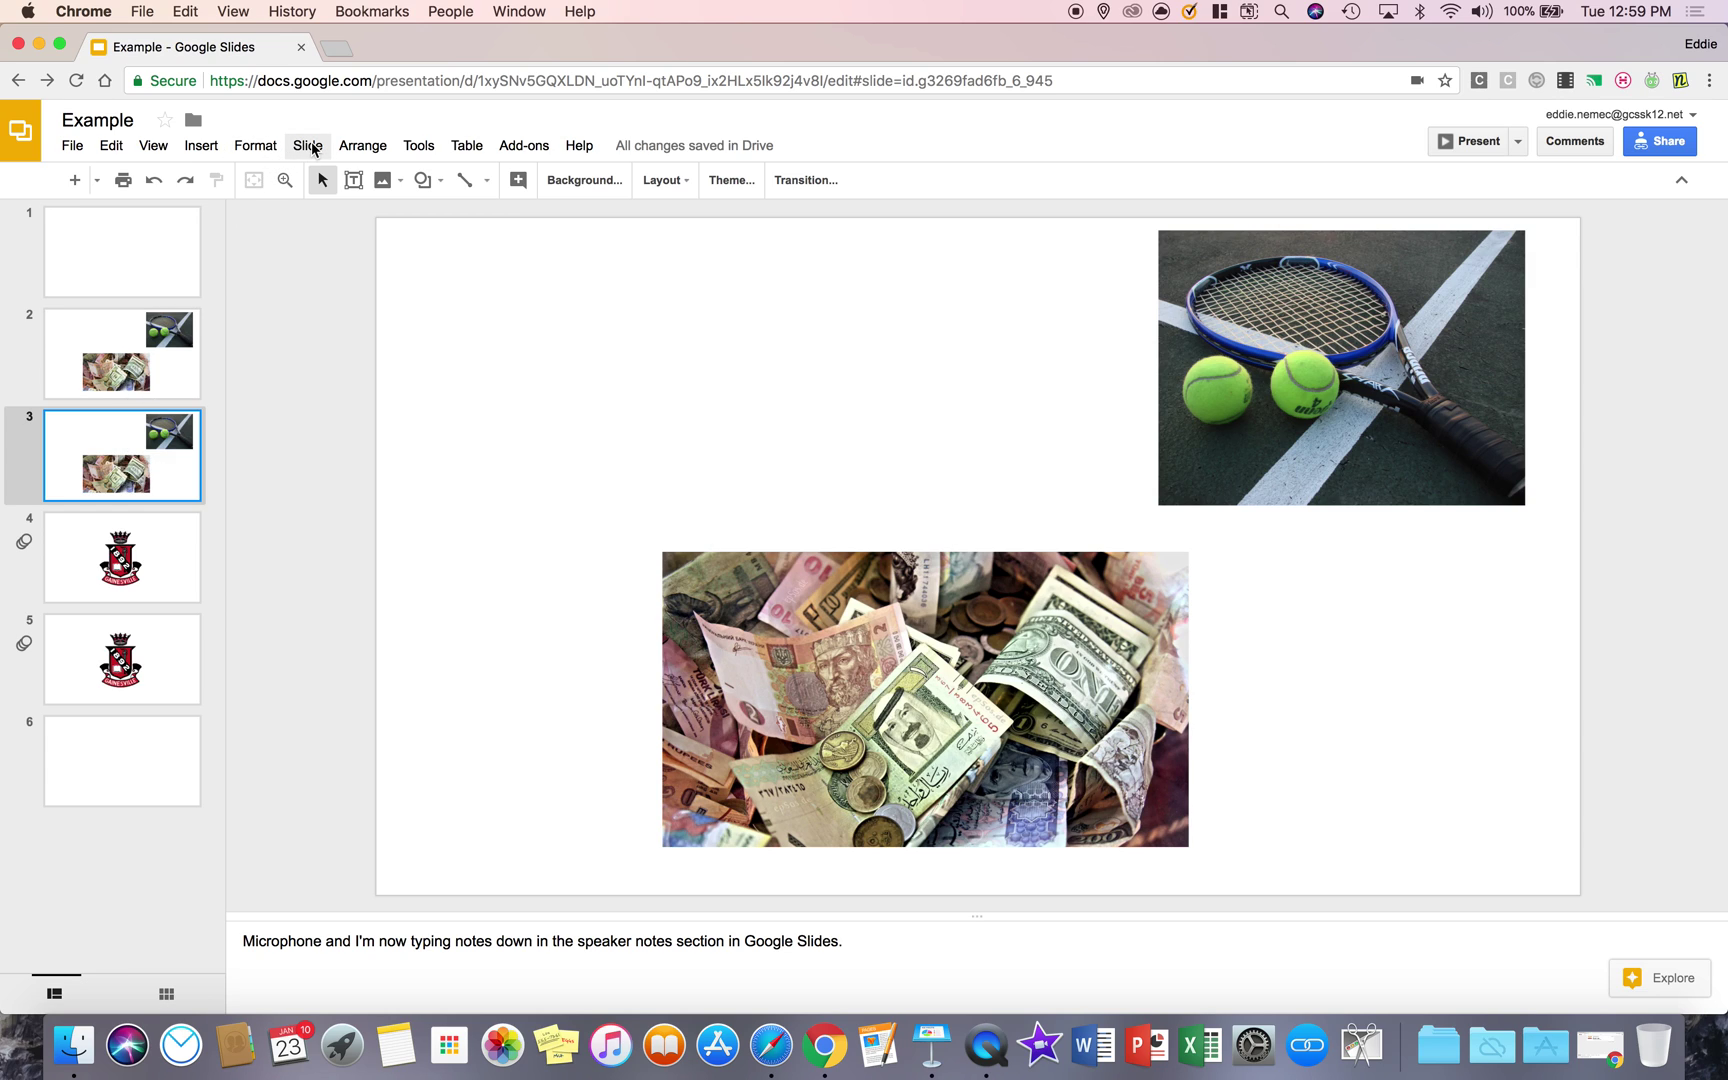
- Delete the duplicate of the tennis and money slide and the duplicate of the crest slide
click(309, 146)
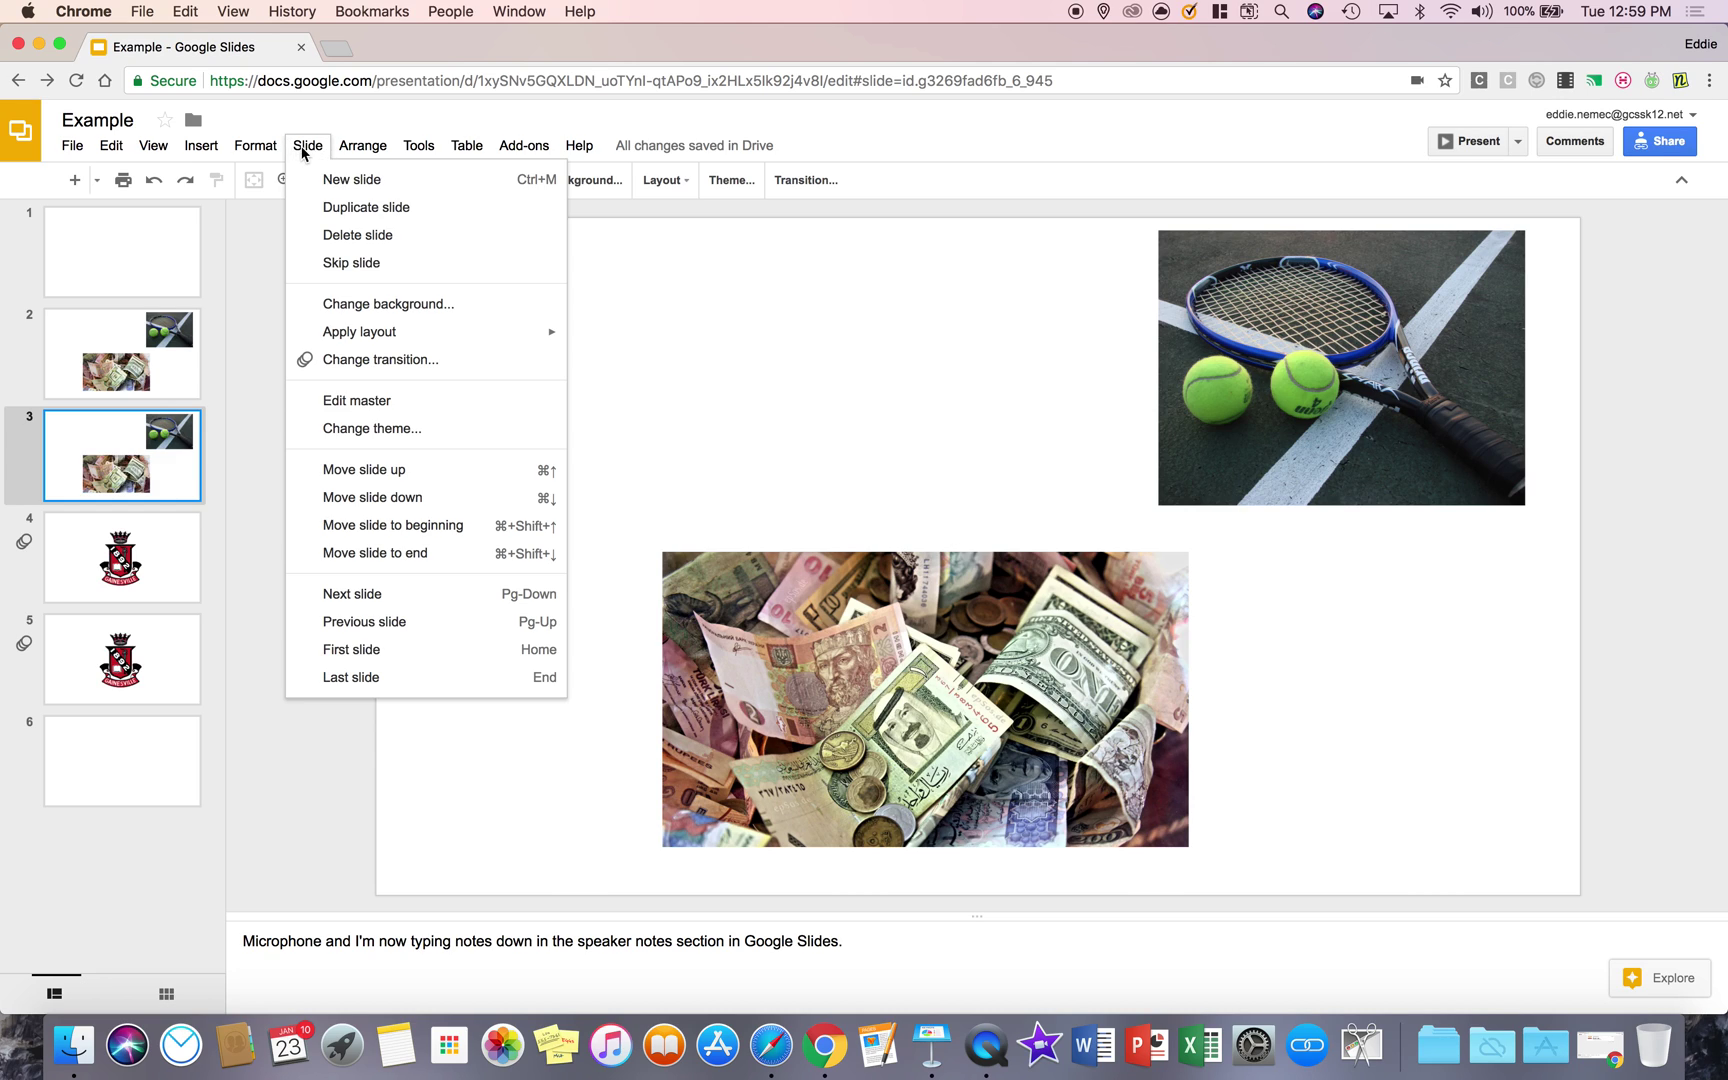
click(357, 234)
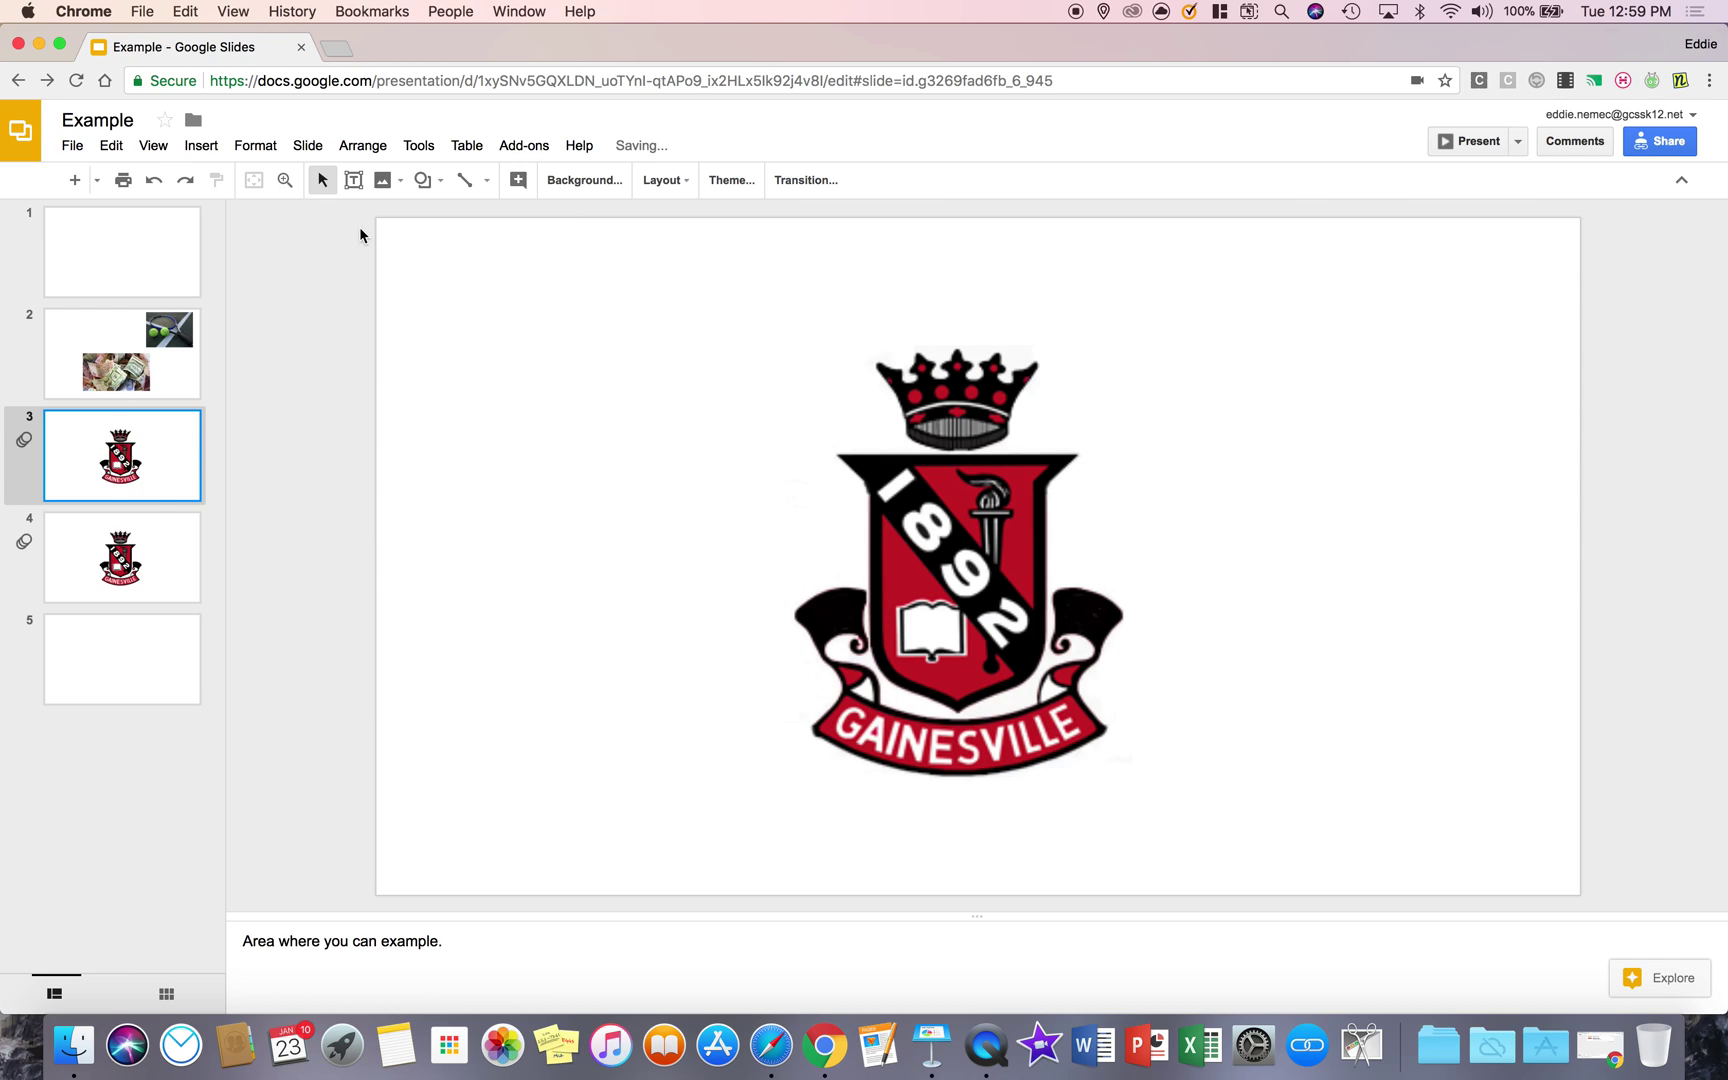
right_click(139, 545)
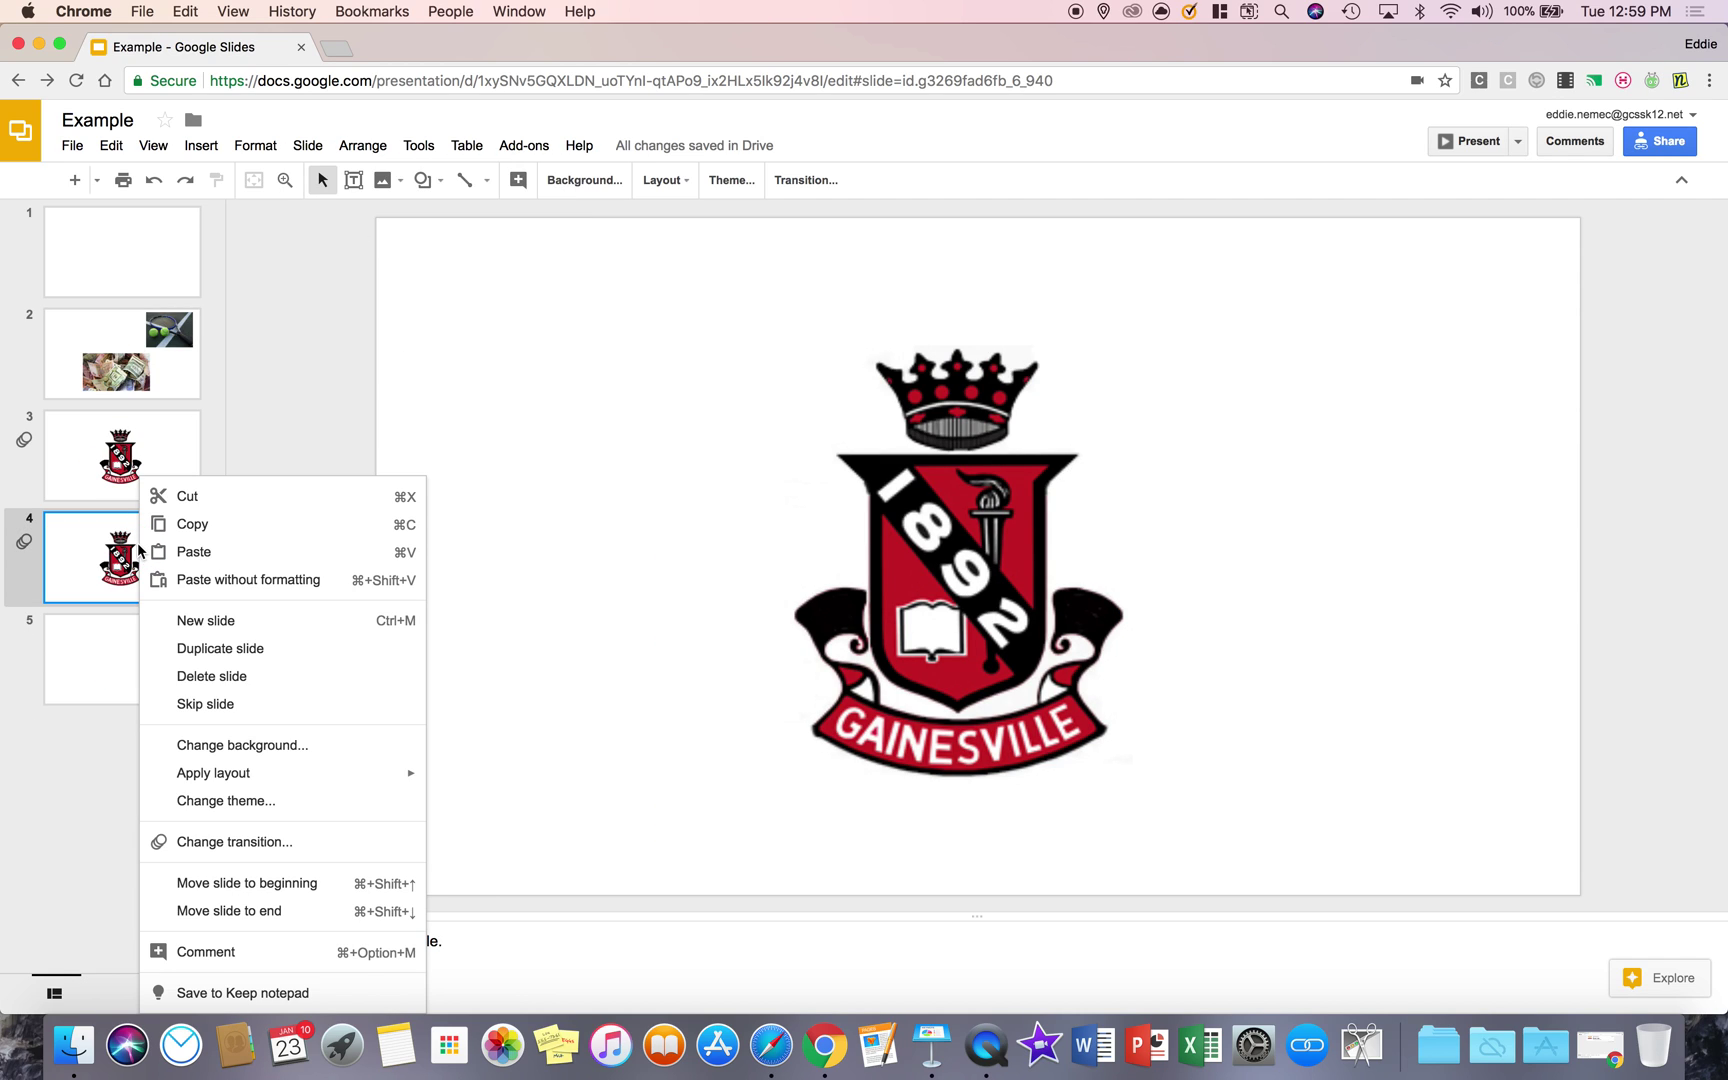
click(228, 679)
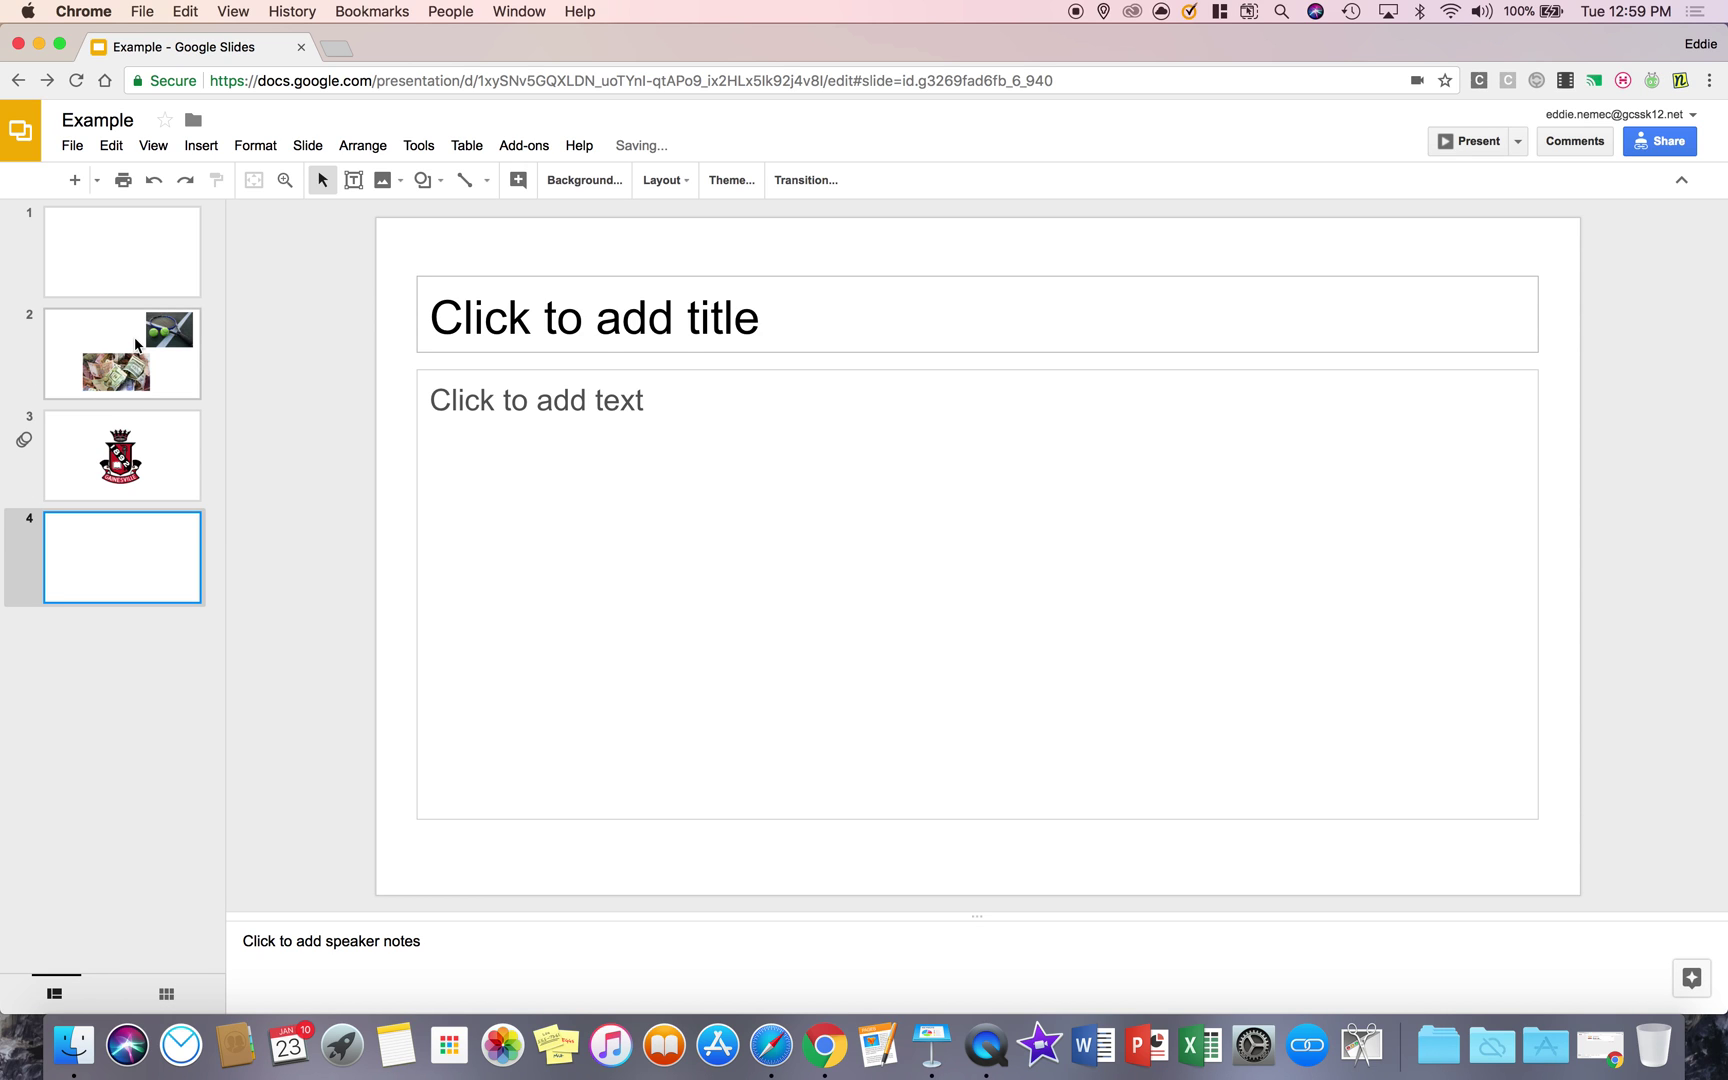
- Mark slide 2 with the tennis and money photos as skipped in the presentation
click(190, 339)
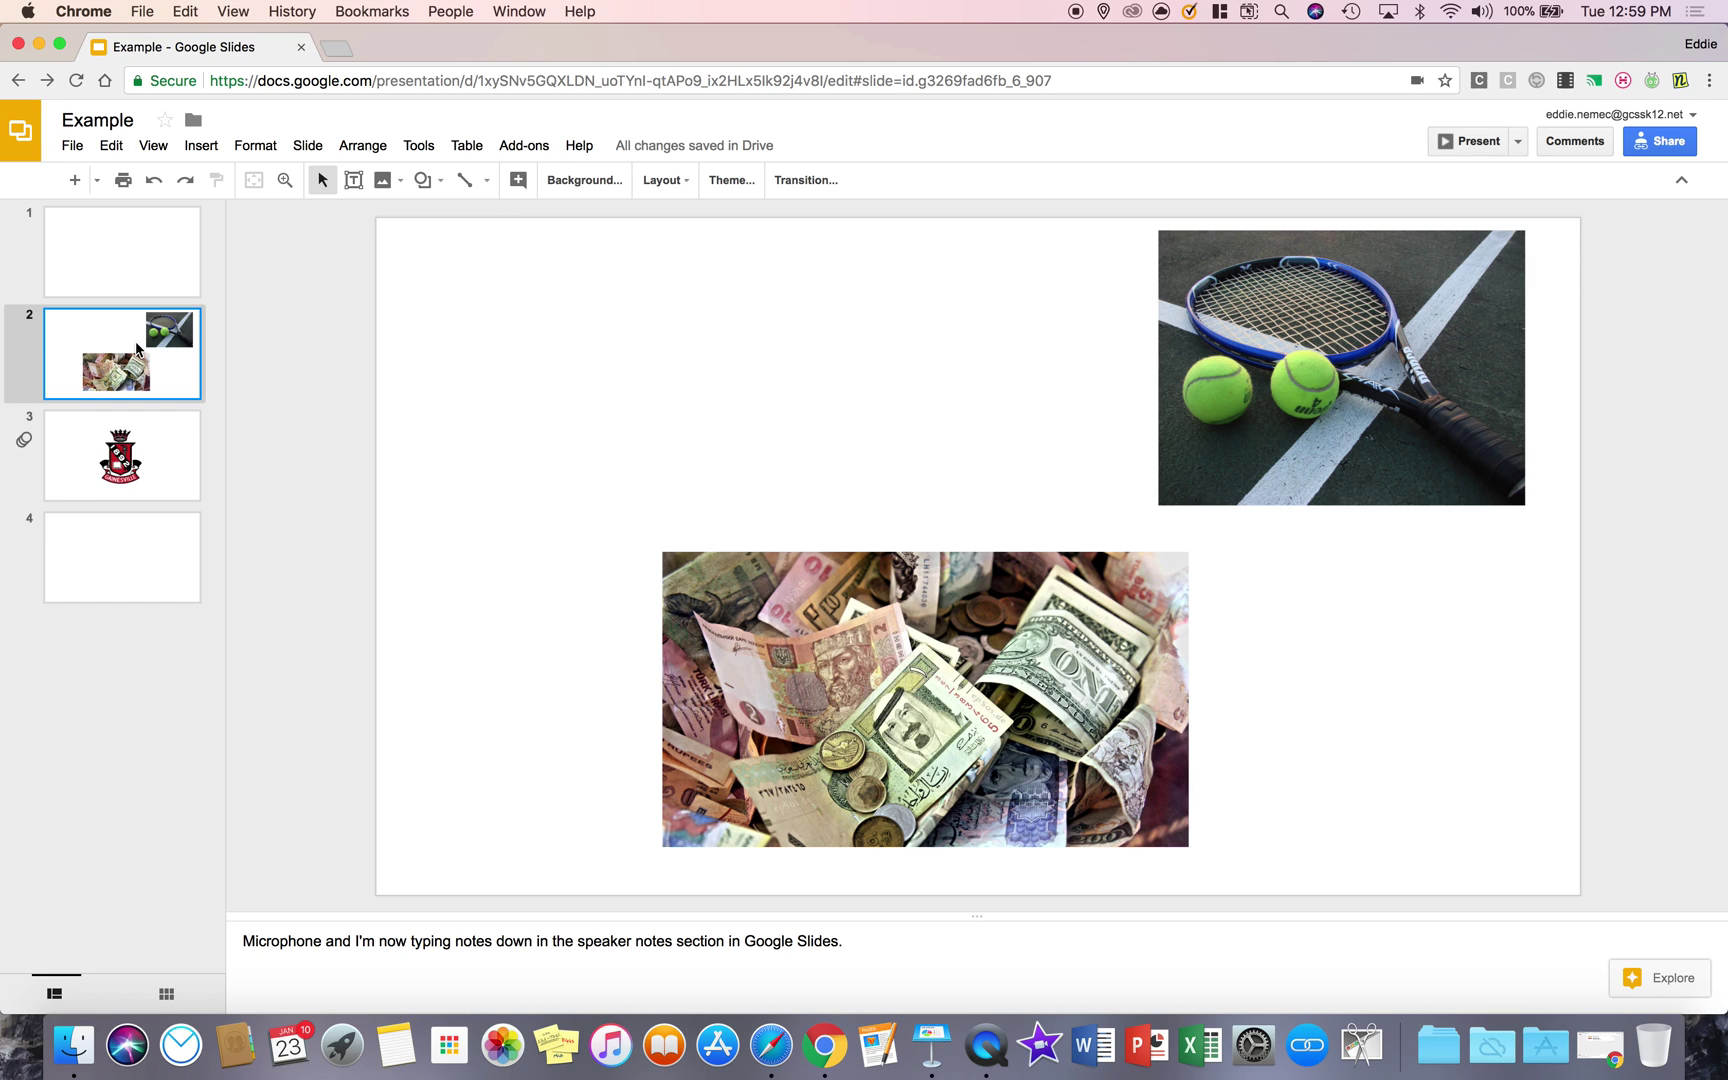
click(307, 150)
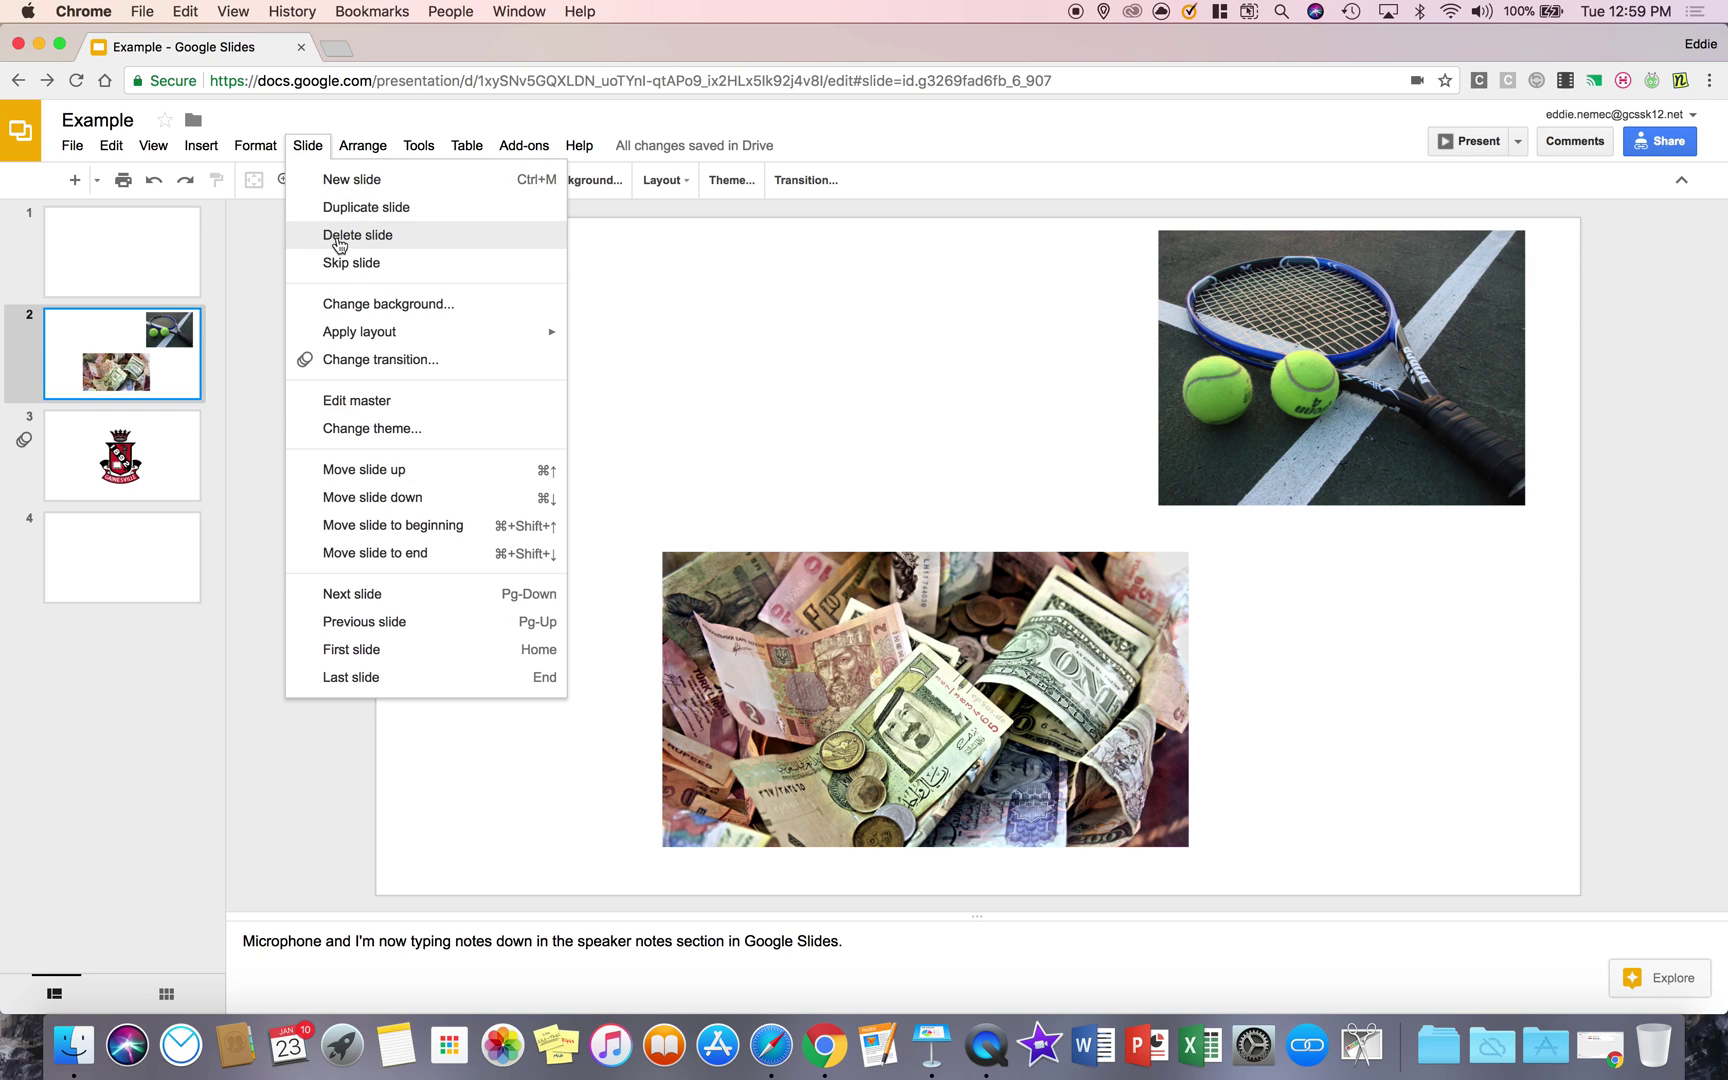
click(352, 265)
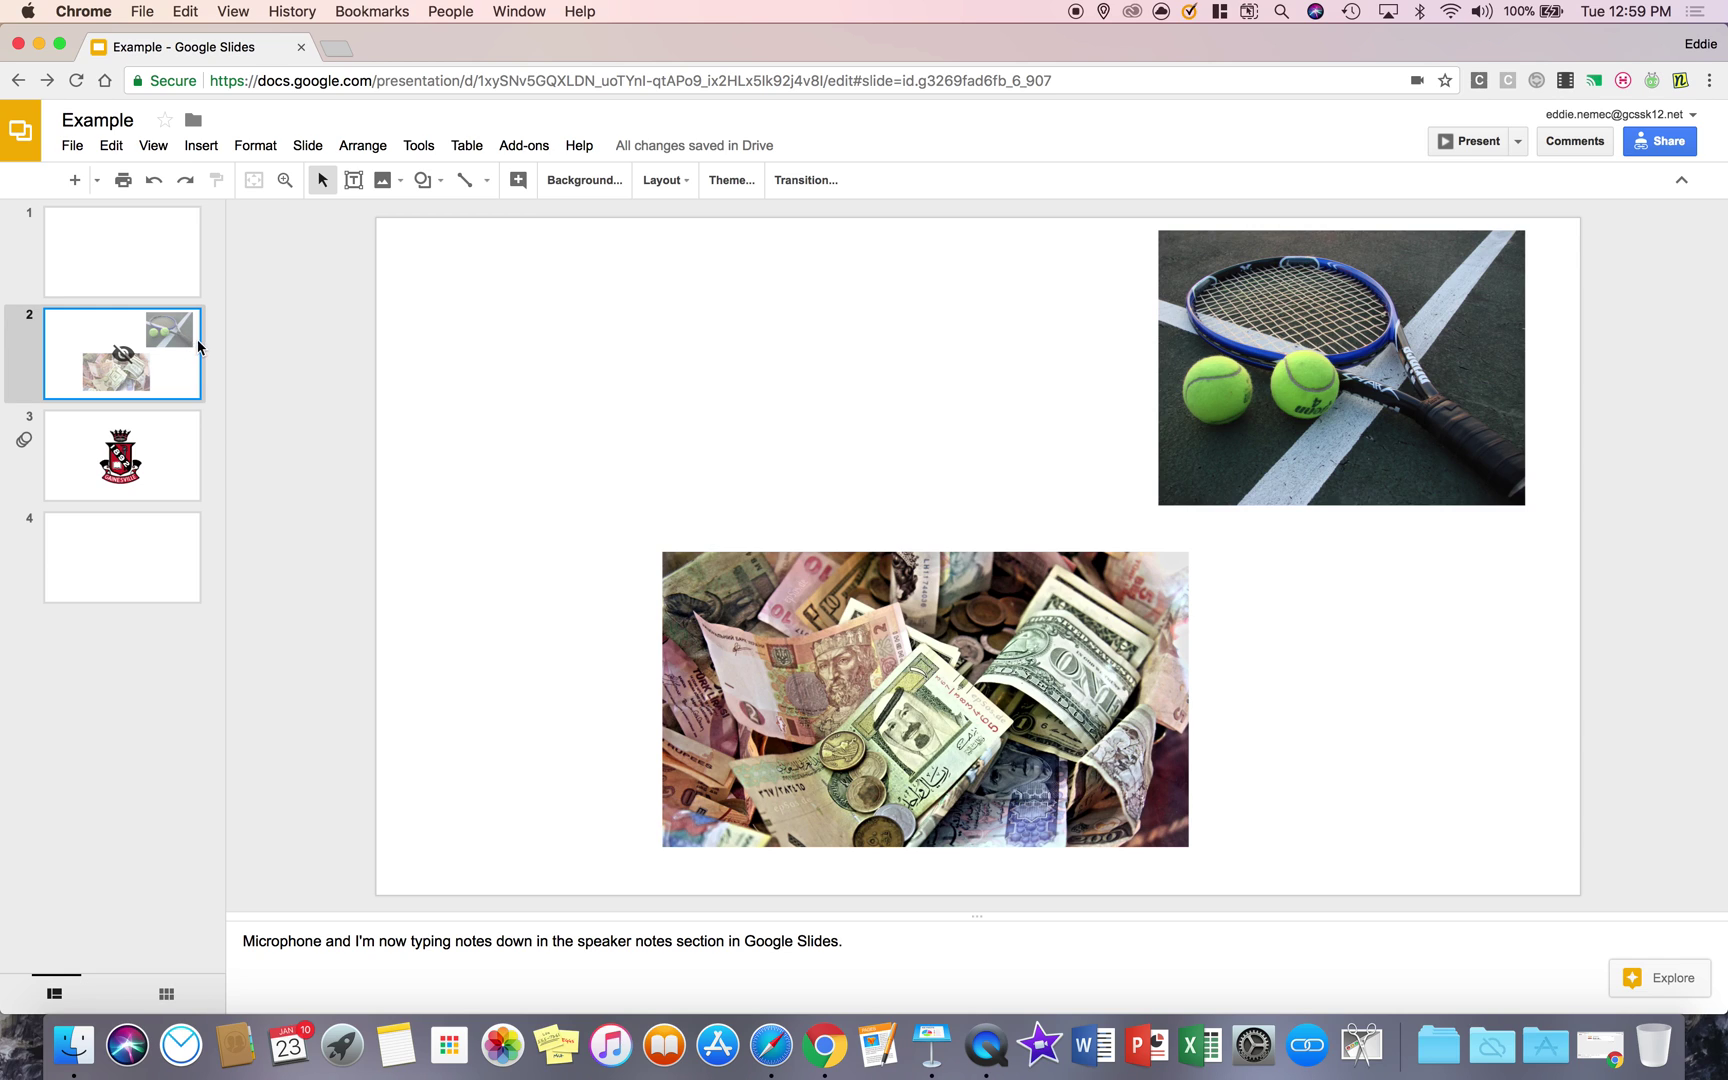
- Present the slideshow from the first slide, advance through it to check the skipped slide, and exit
click(147, 228)
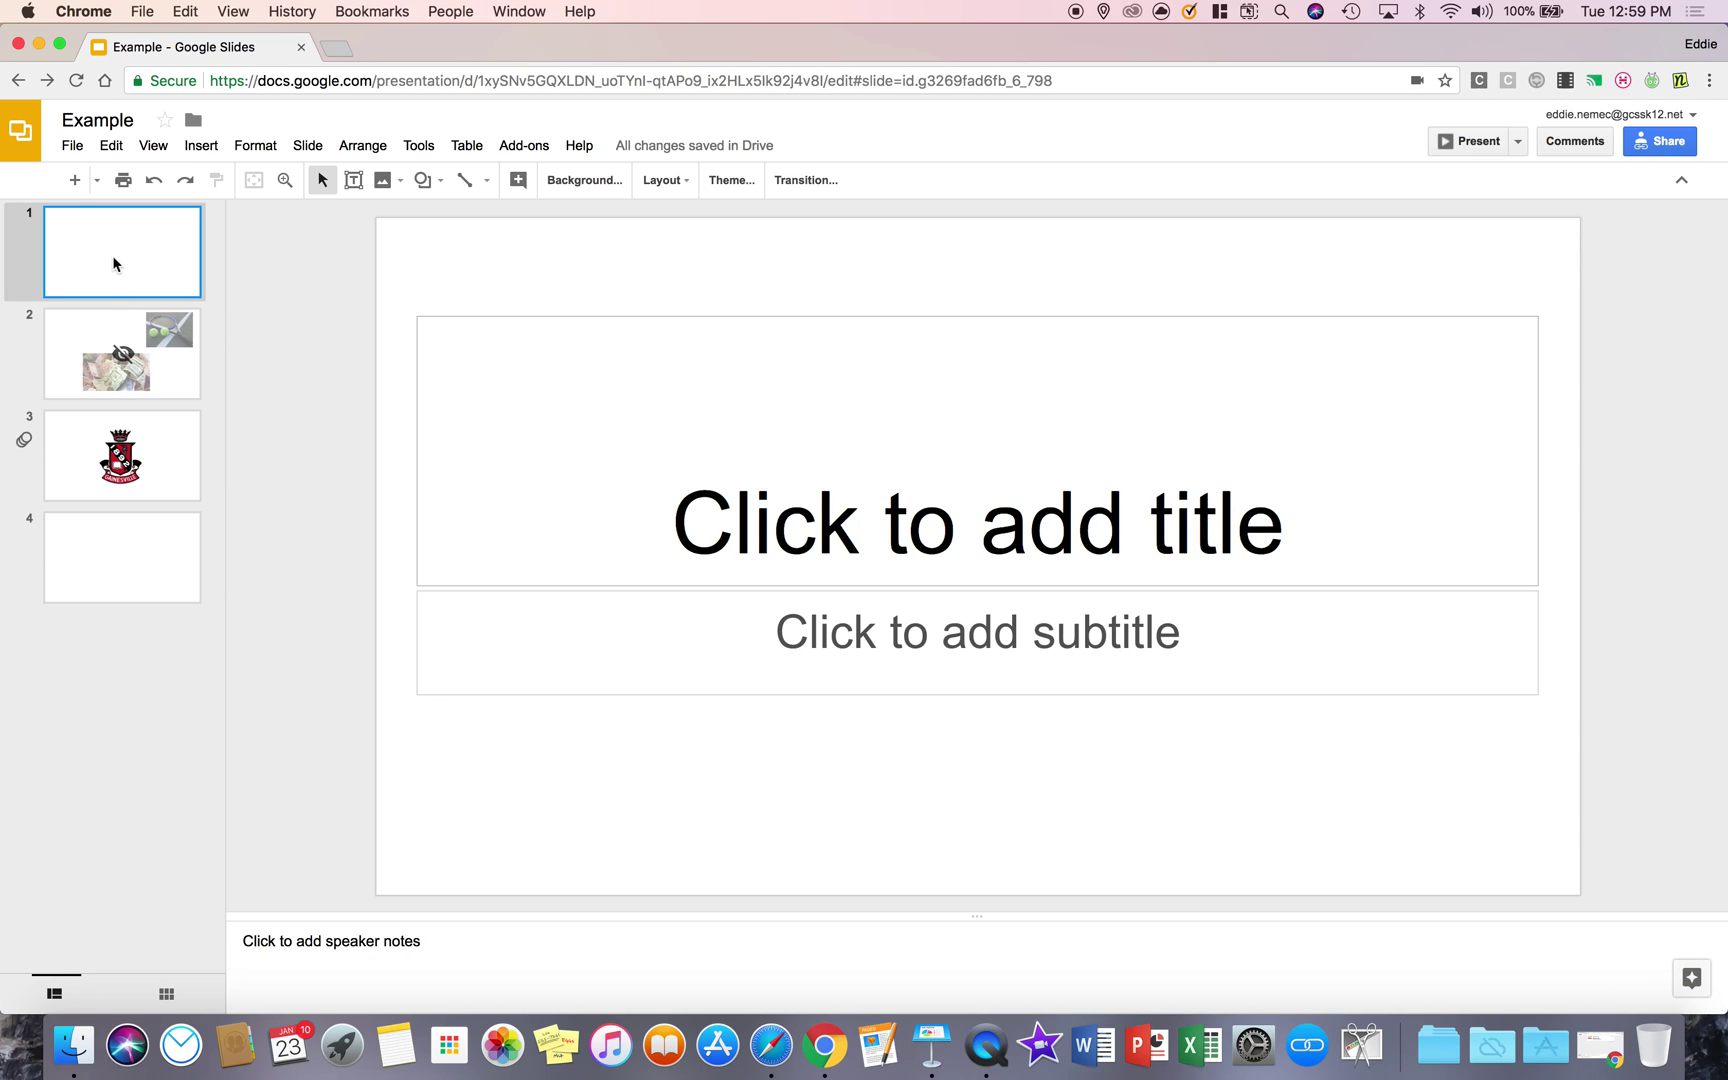
click(1460, 150)
click(840, 506)
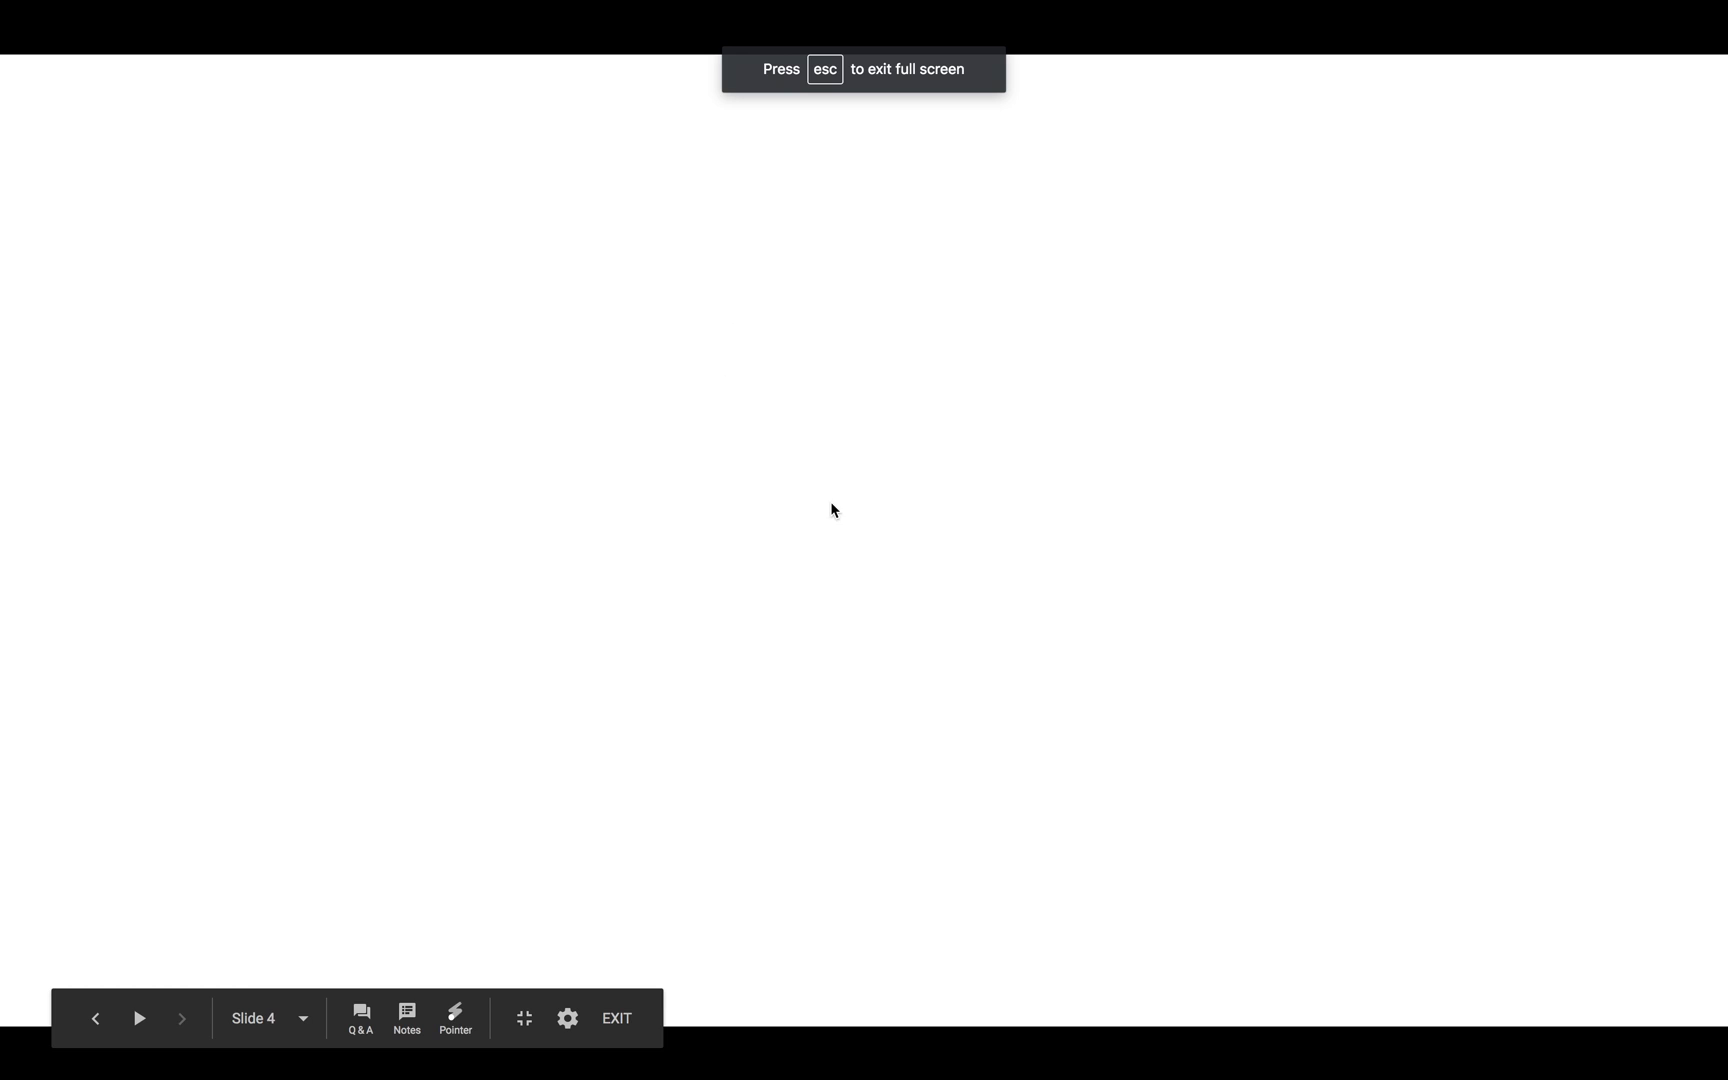
click(617, 1018)
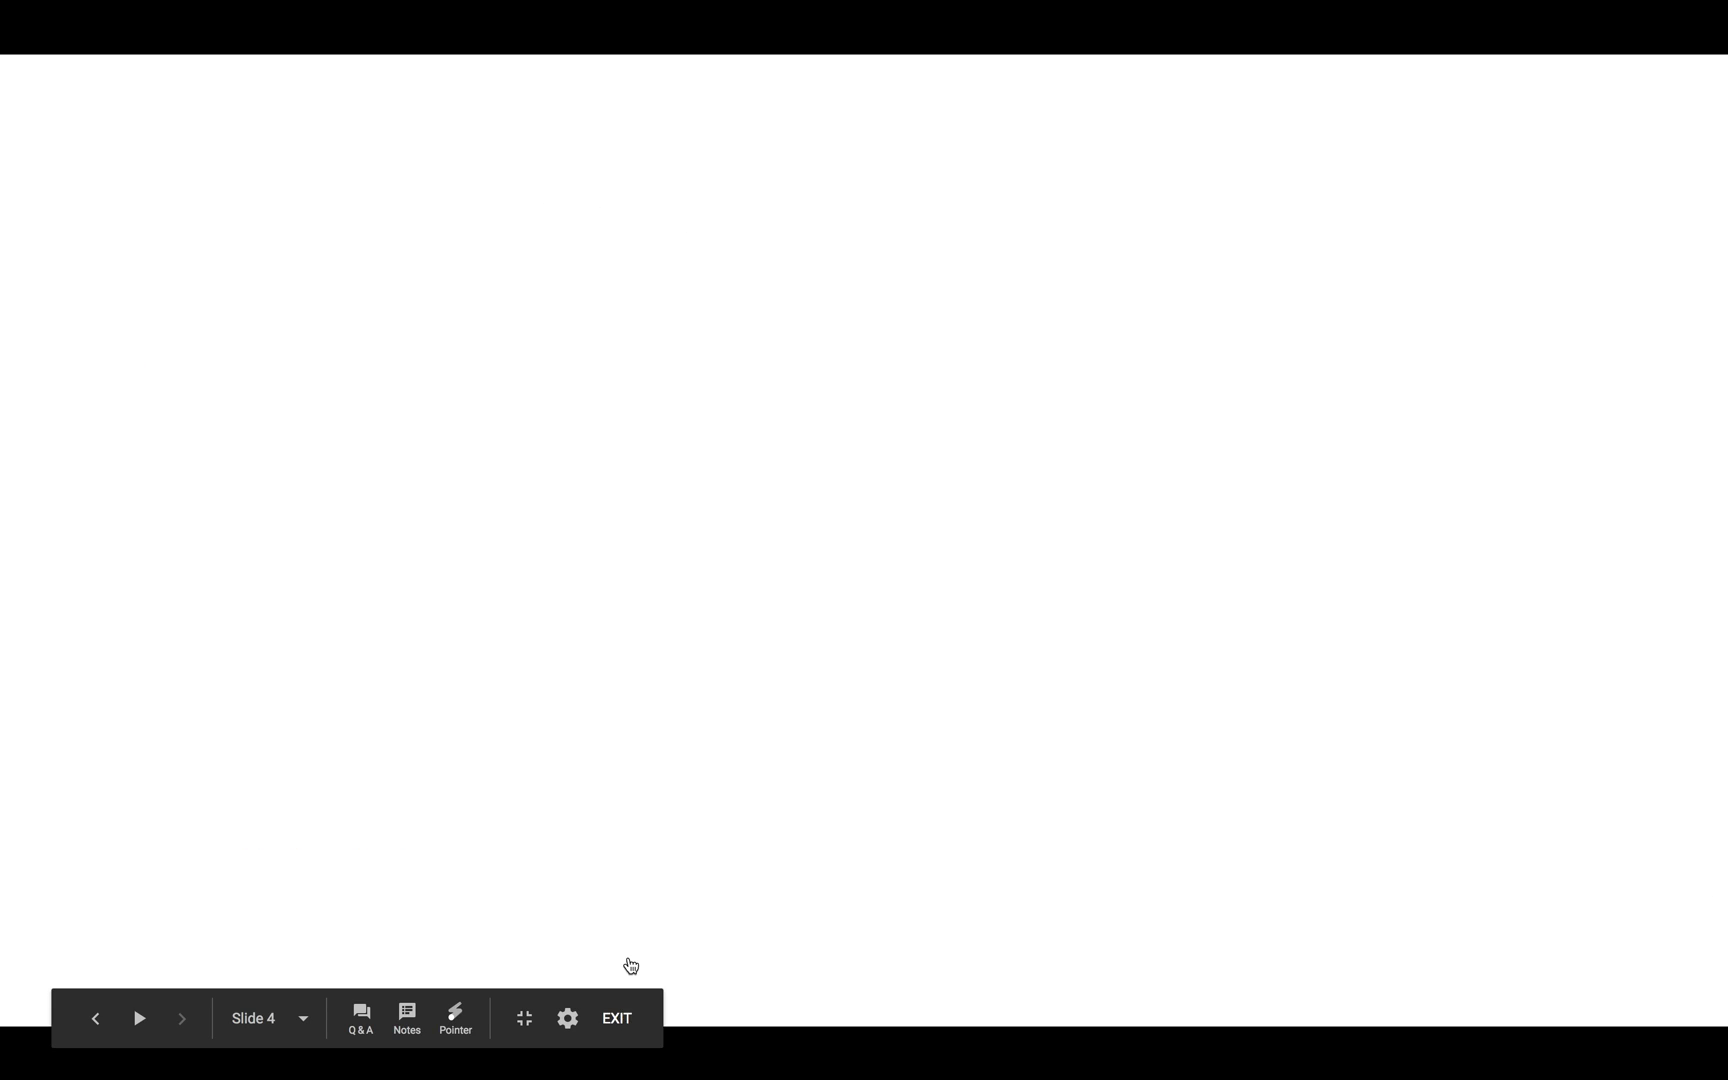
- Turn off skipping for slide 2 with the tennis and money photos
right_click(170, 353)
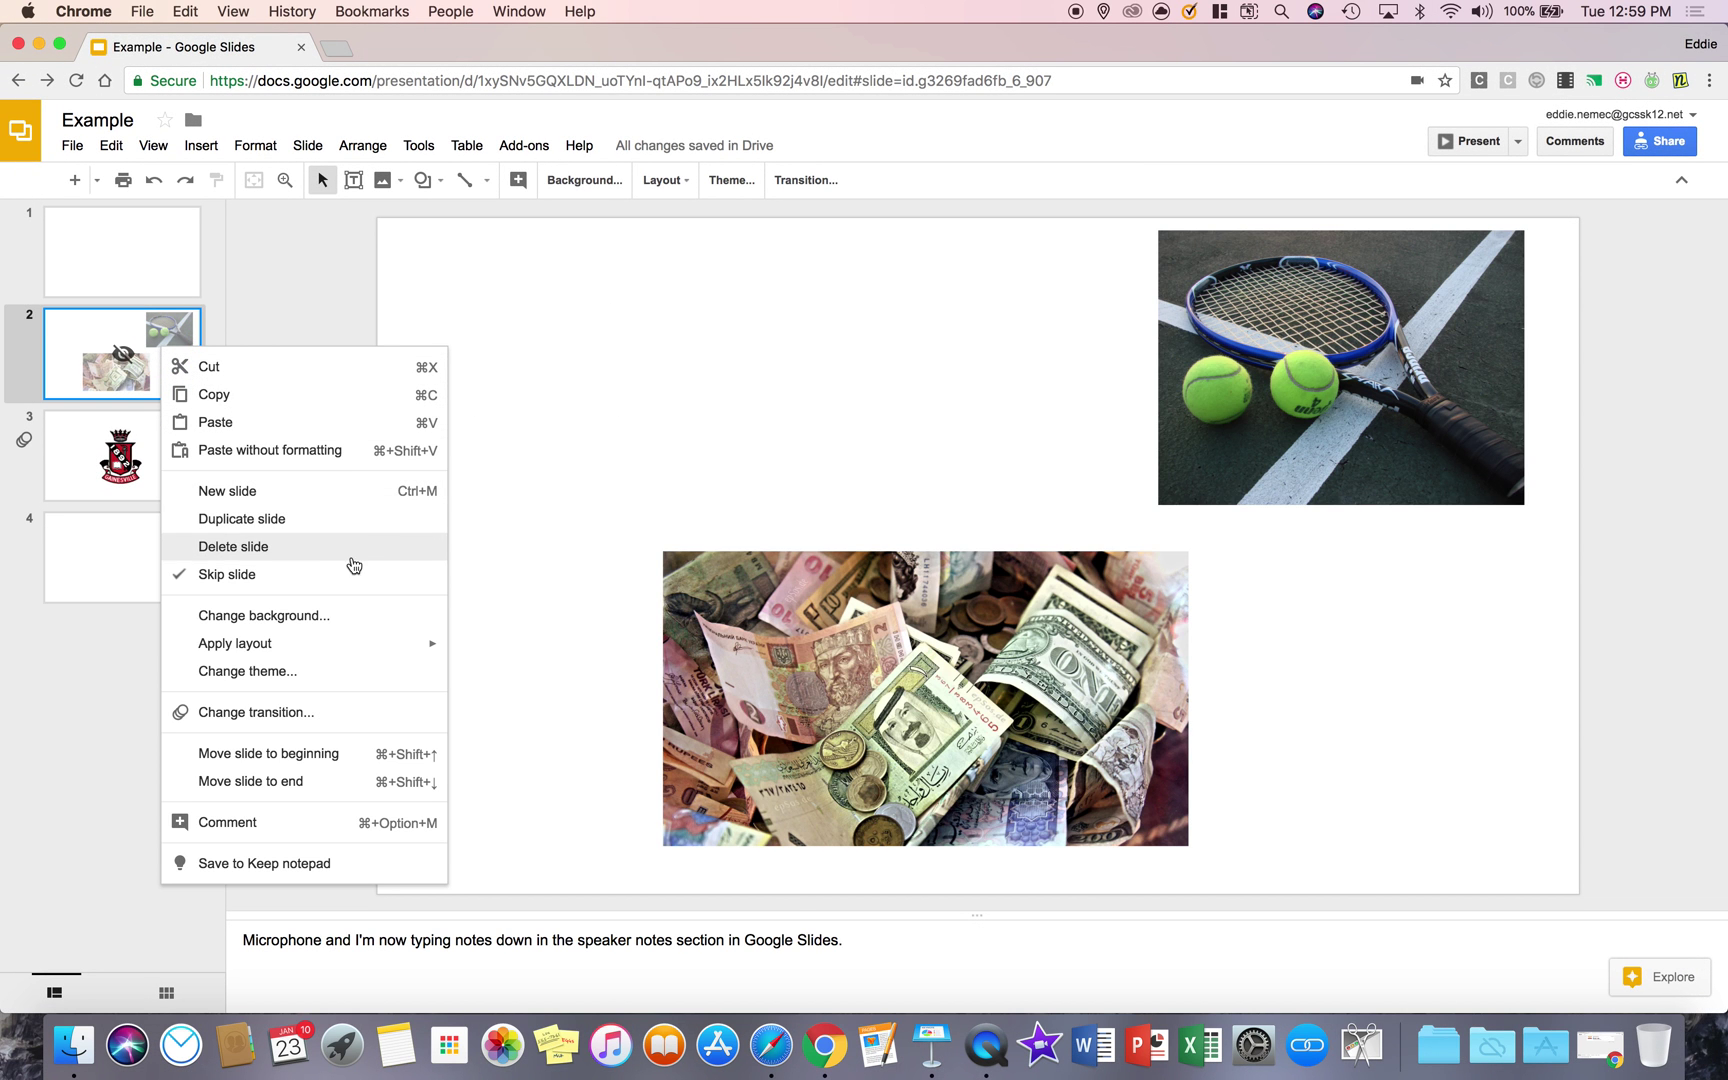
click(247, 578)
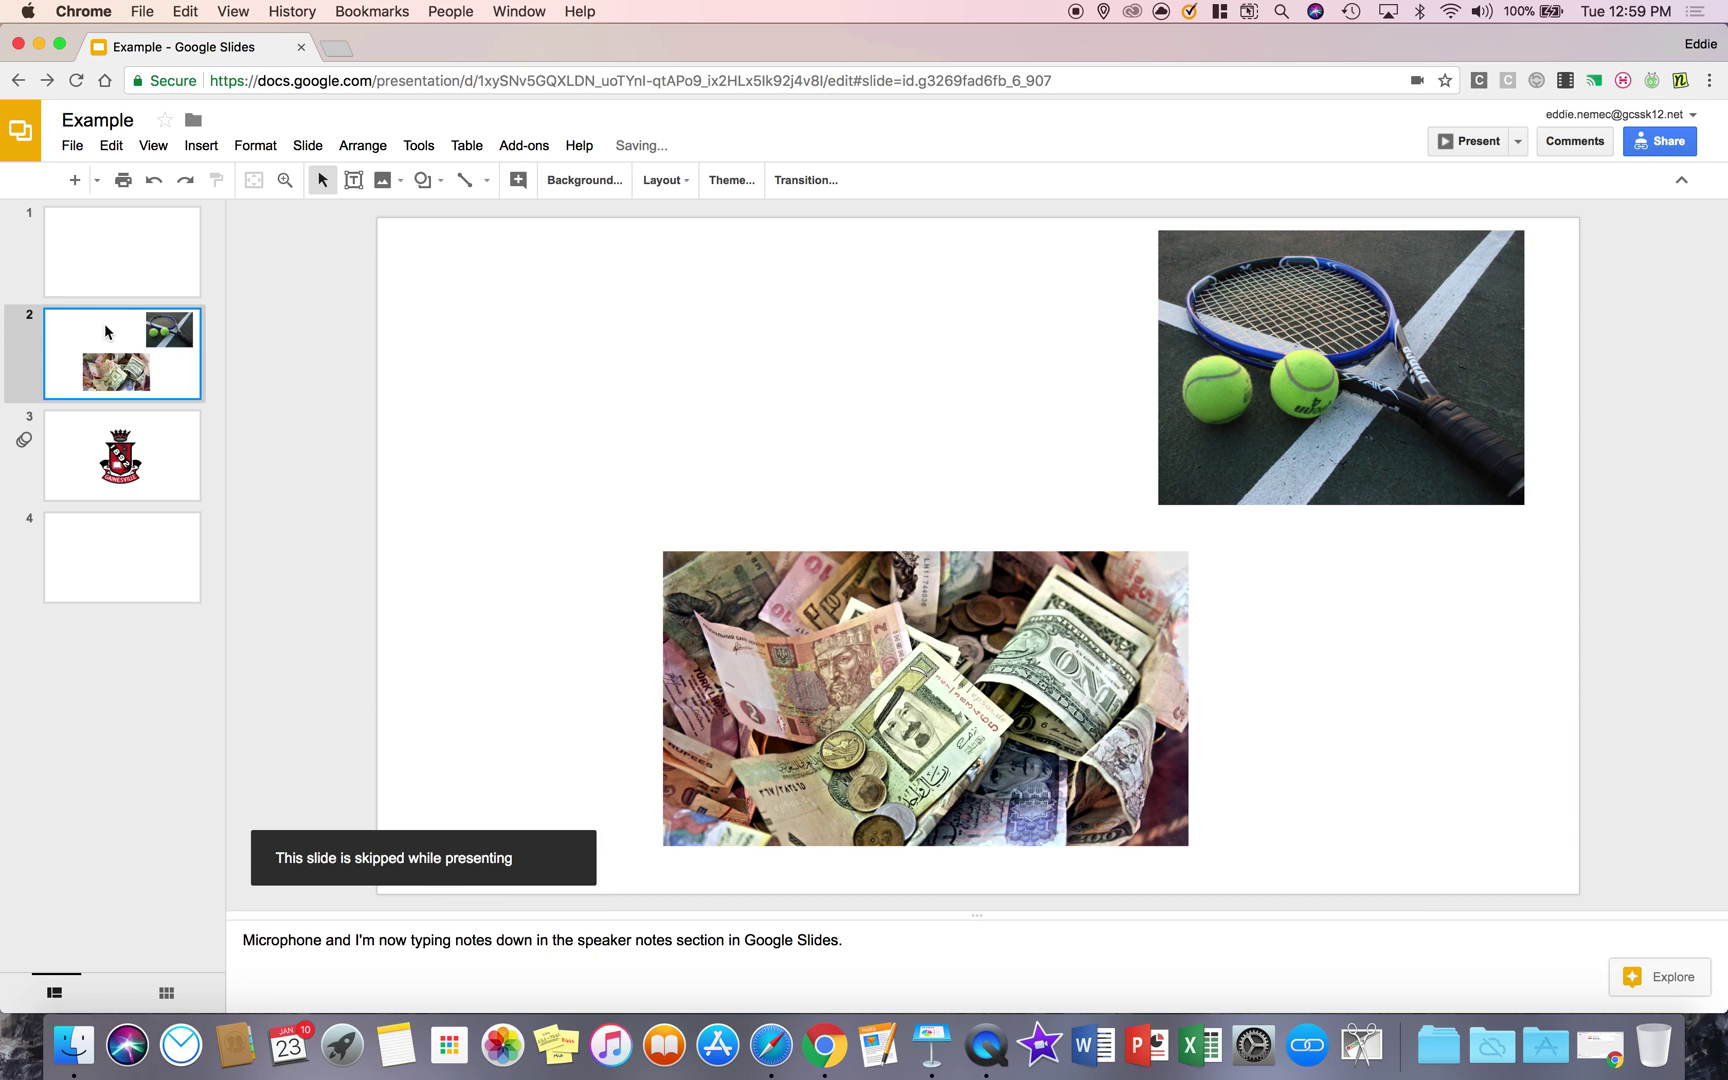
click(308, 145)
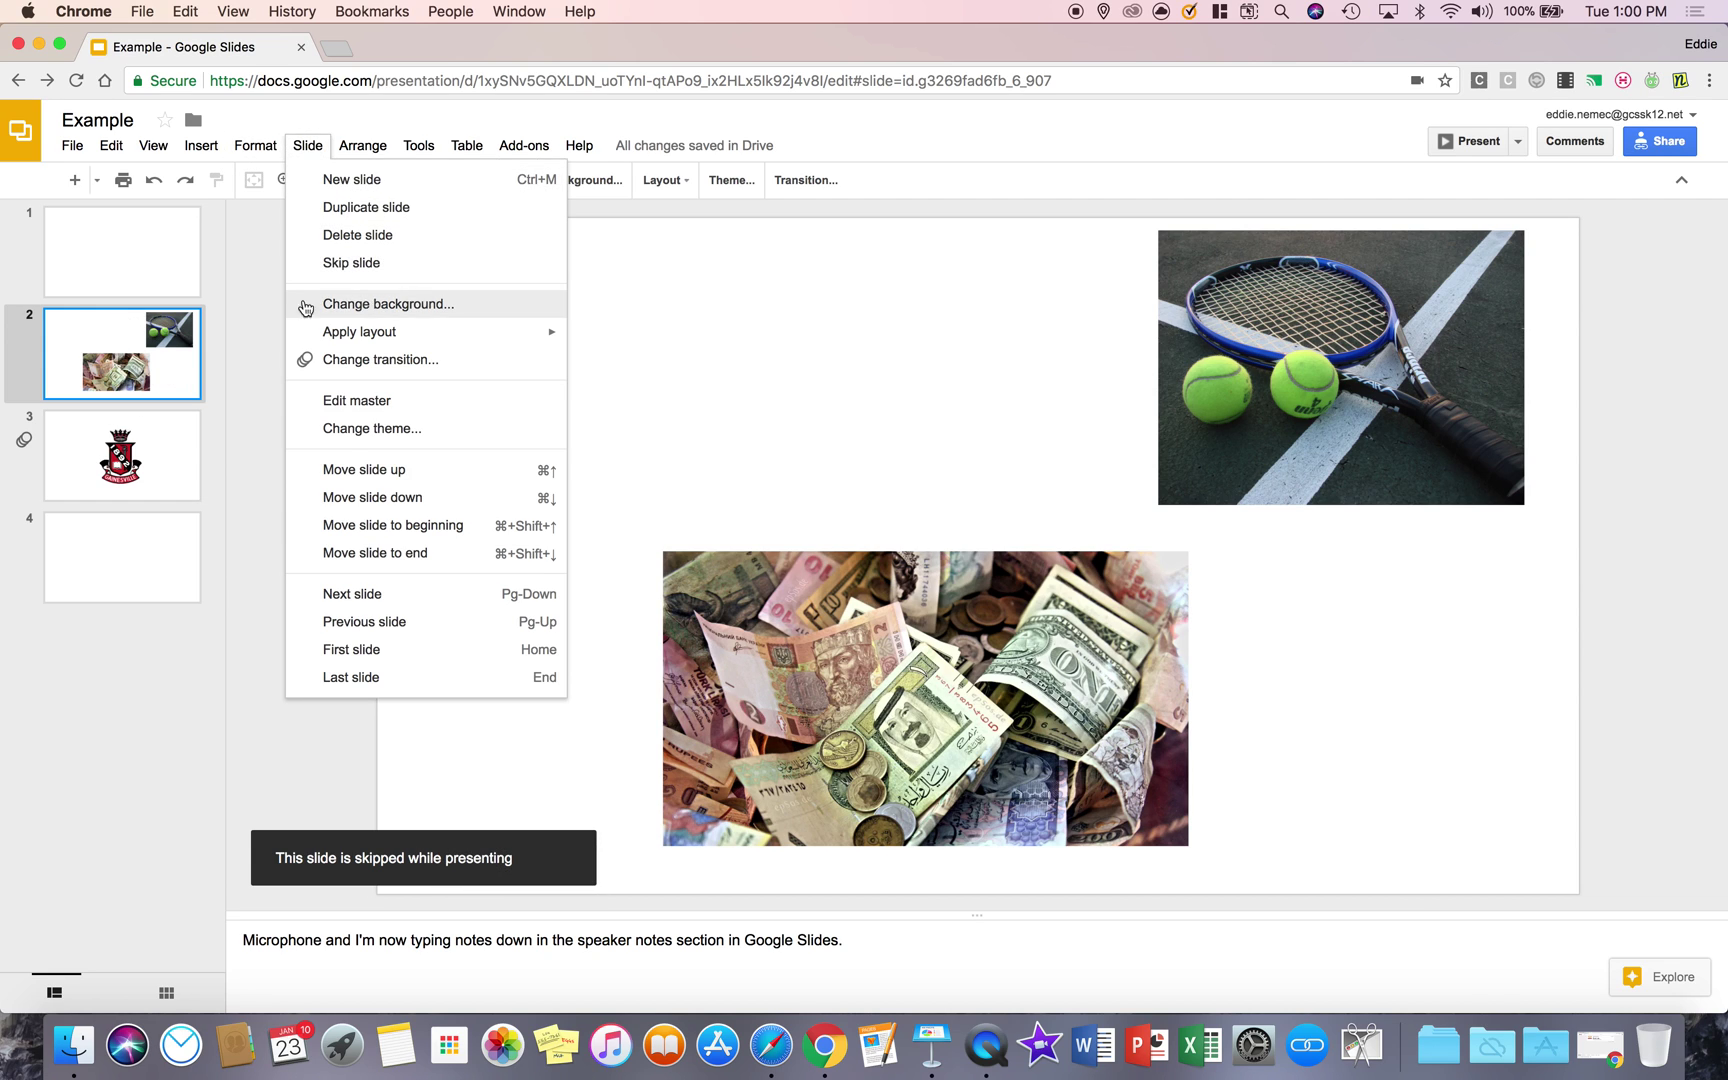
- Present the slideshow from the first slide to check that slide 2 is shown, and exit
click(127, 270)
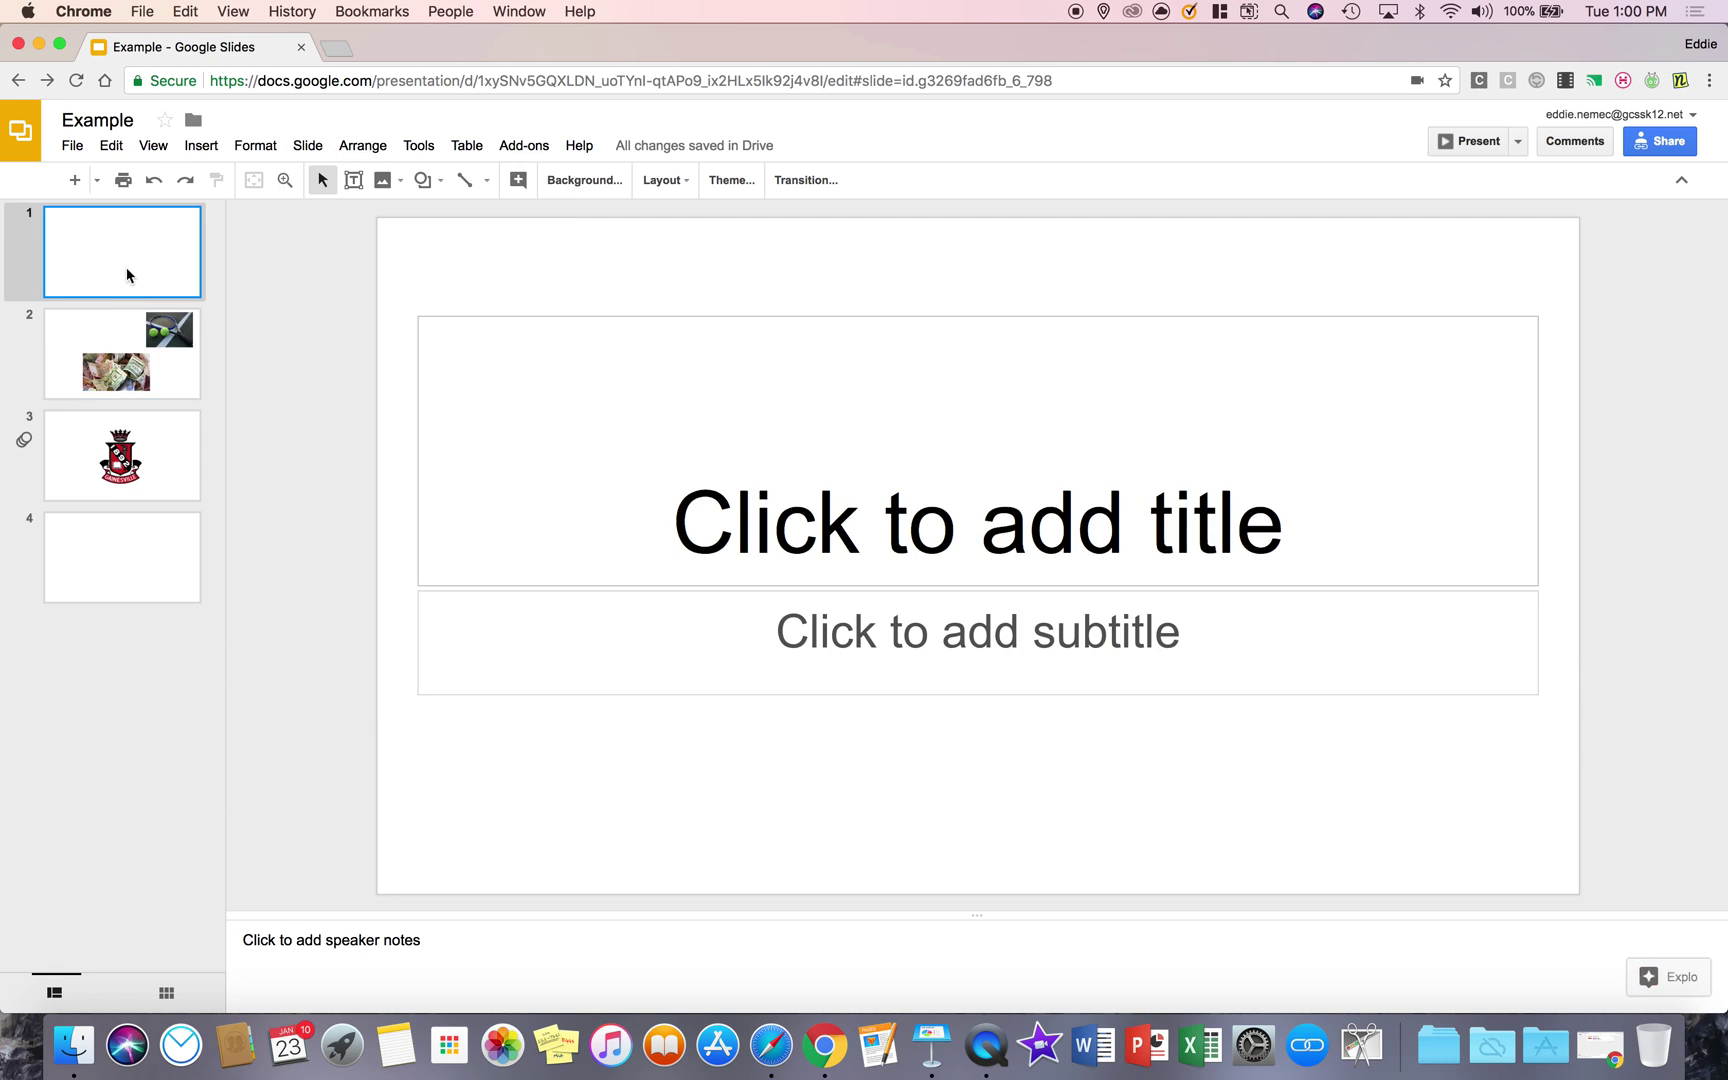
click(1440, 141)
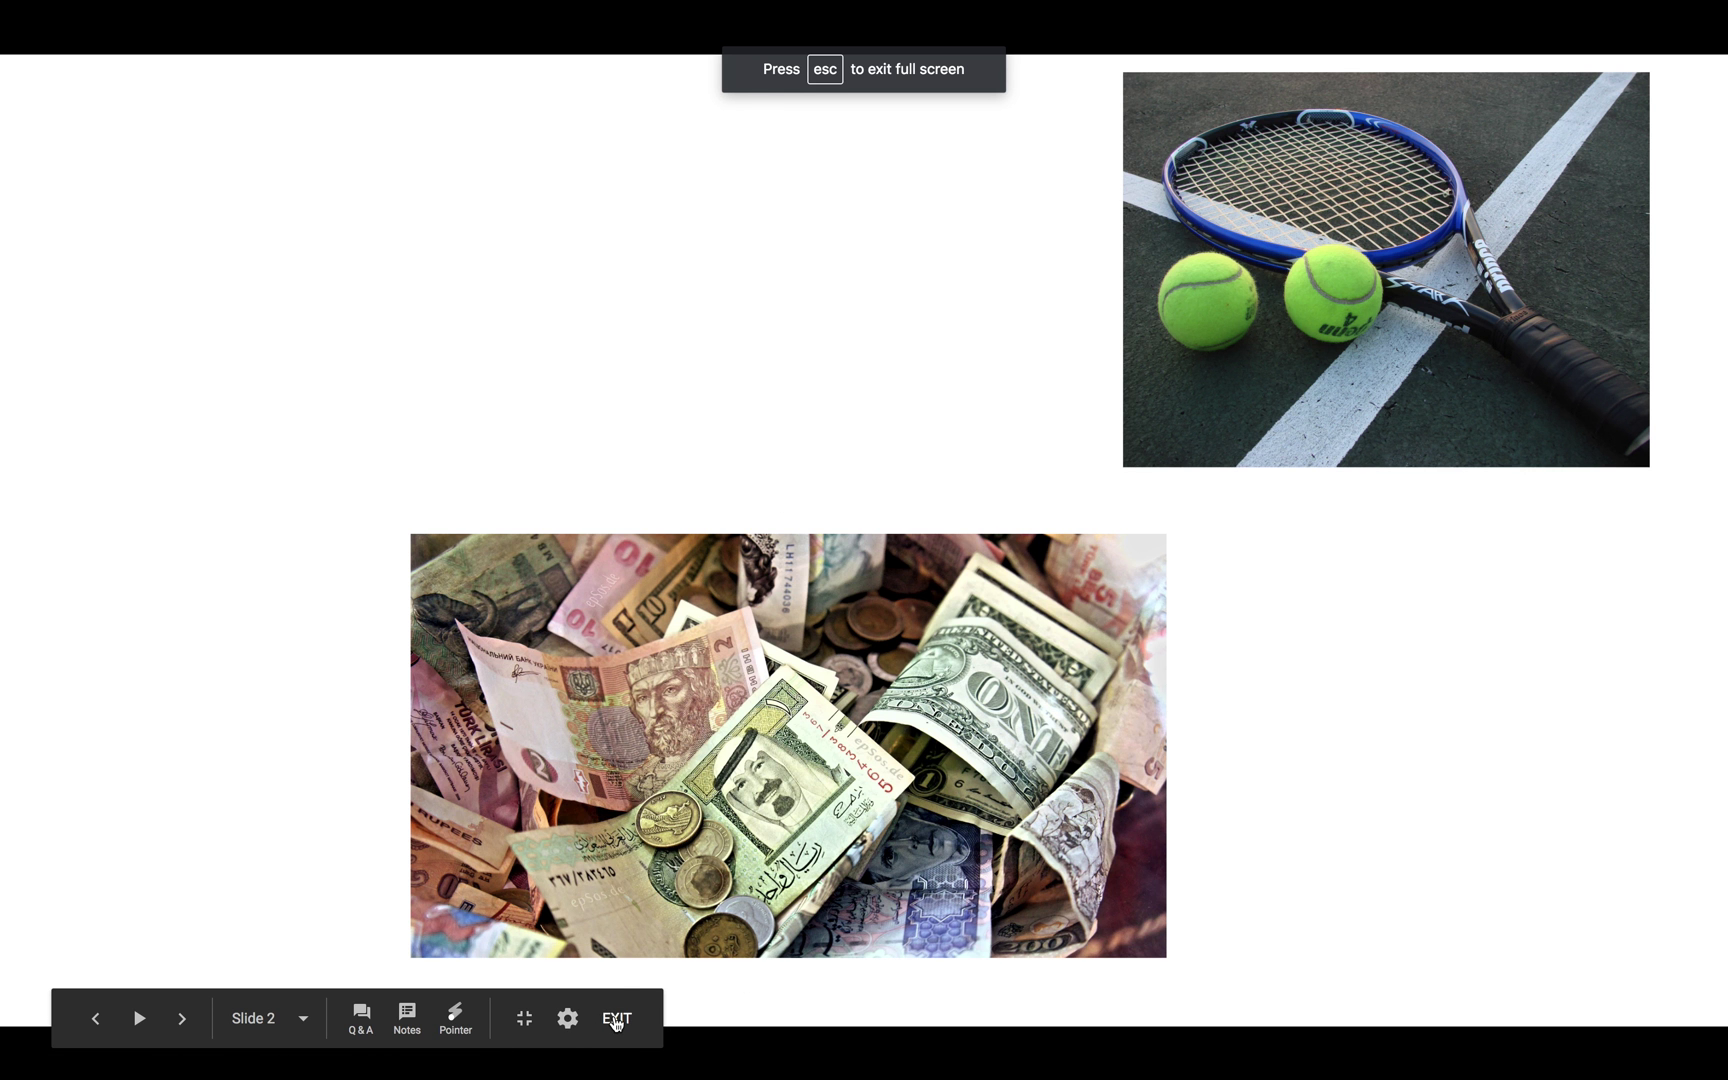
click(616, 1019)
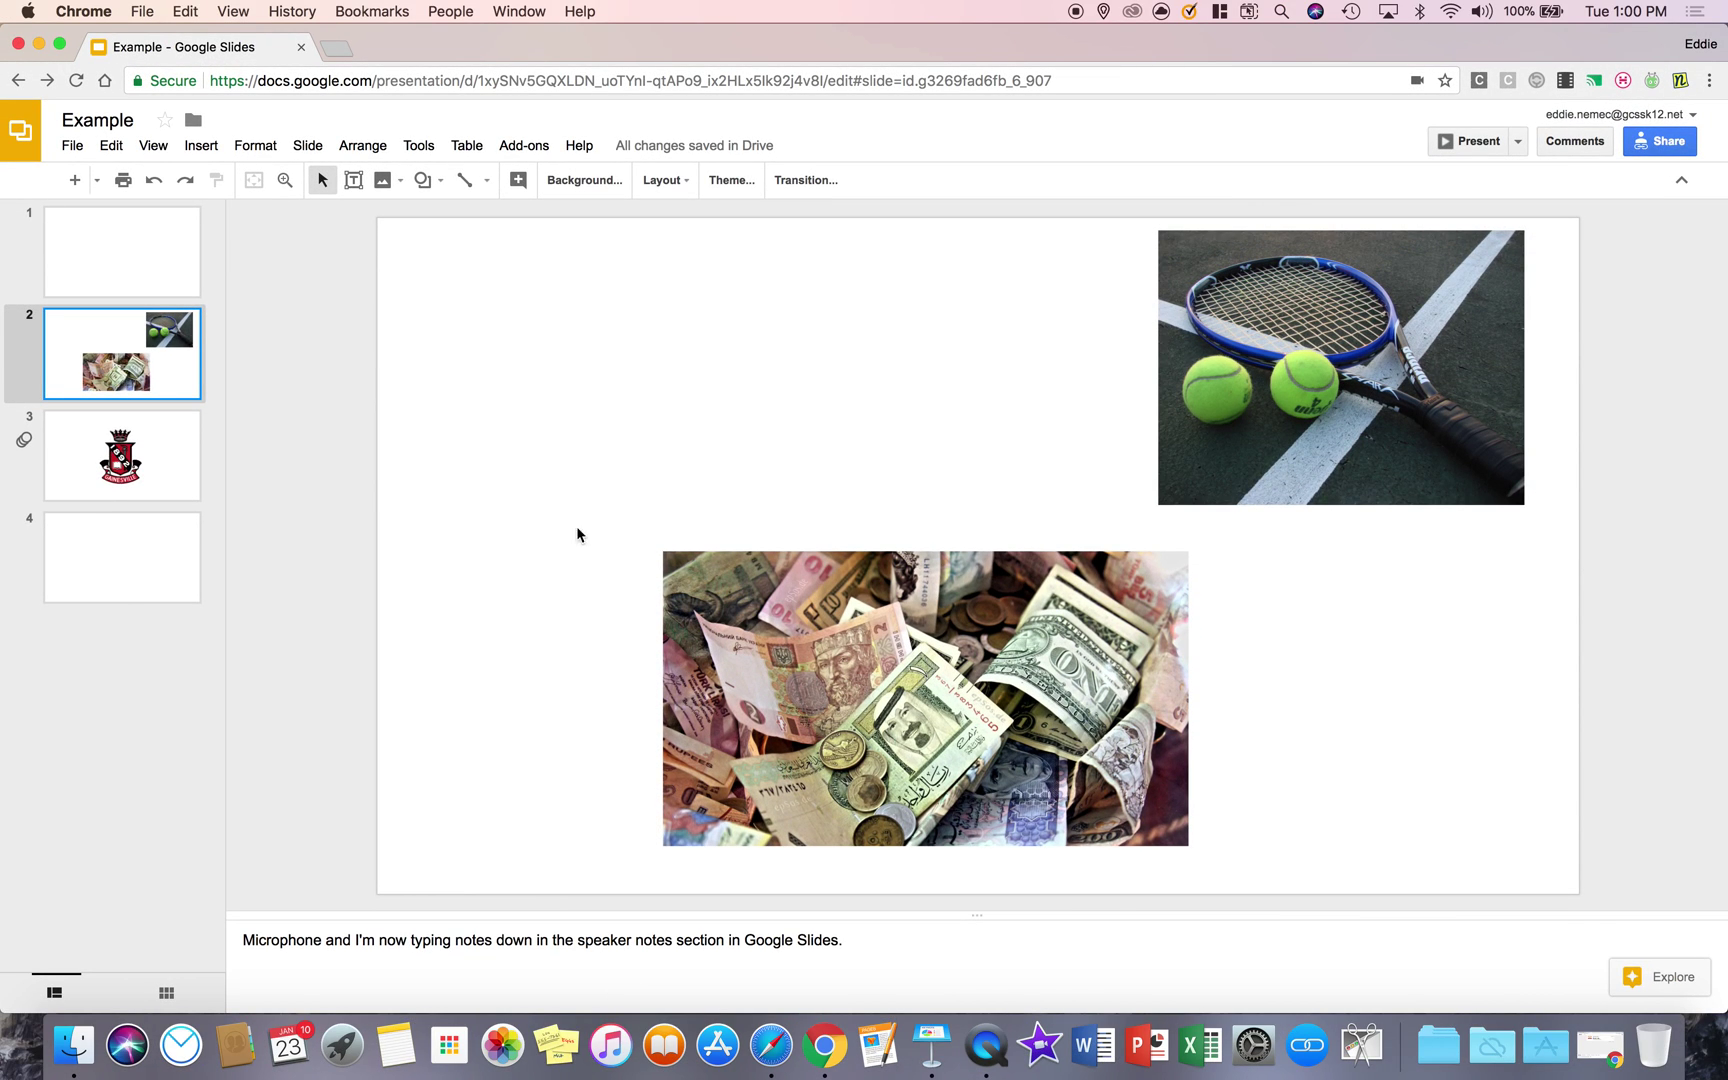
click(306, 145)
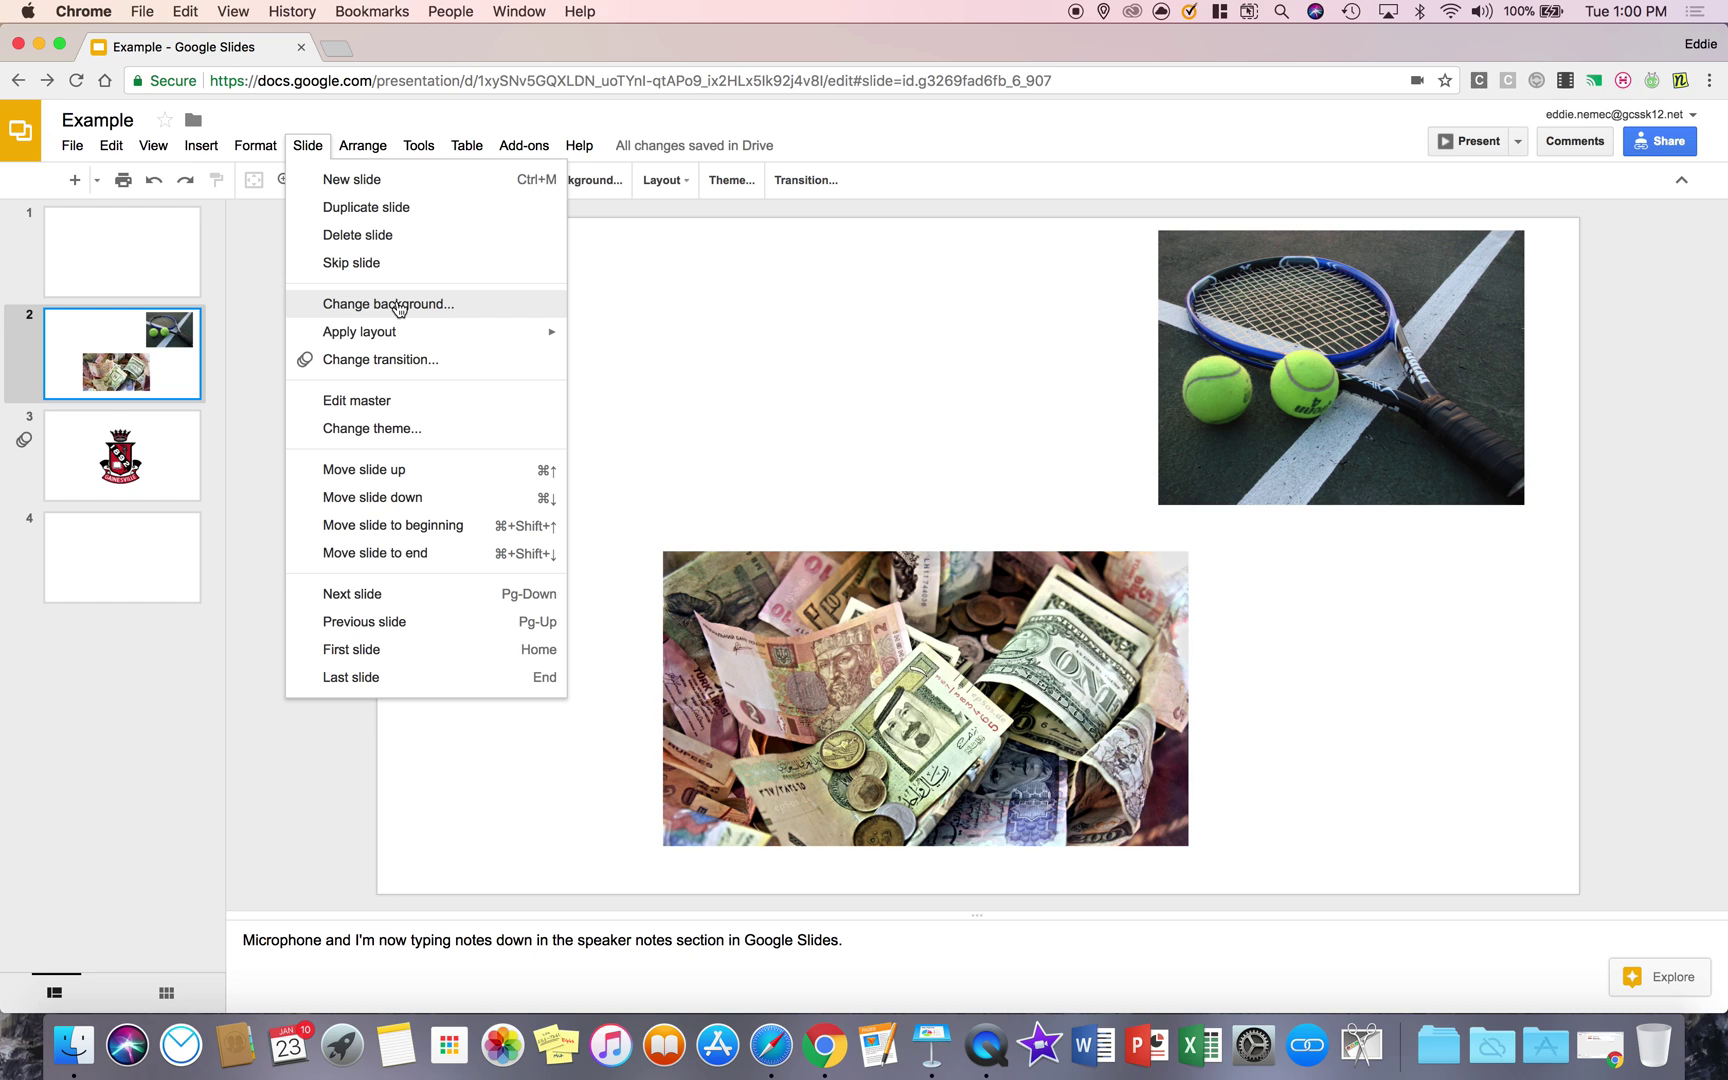
click(698, 290)
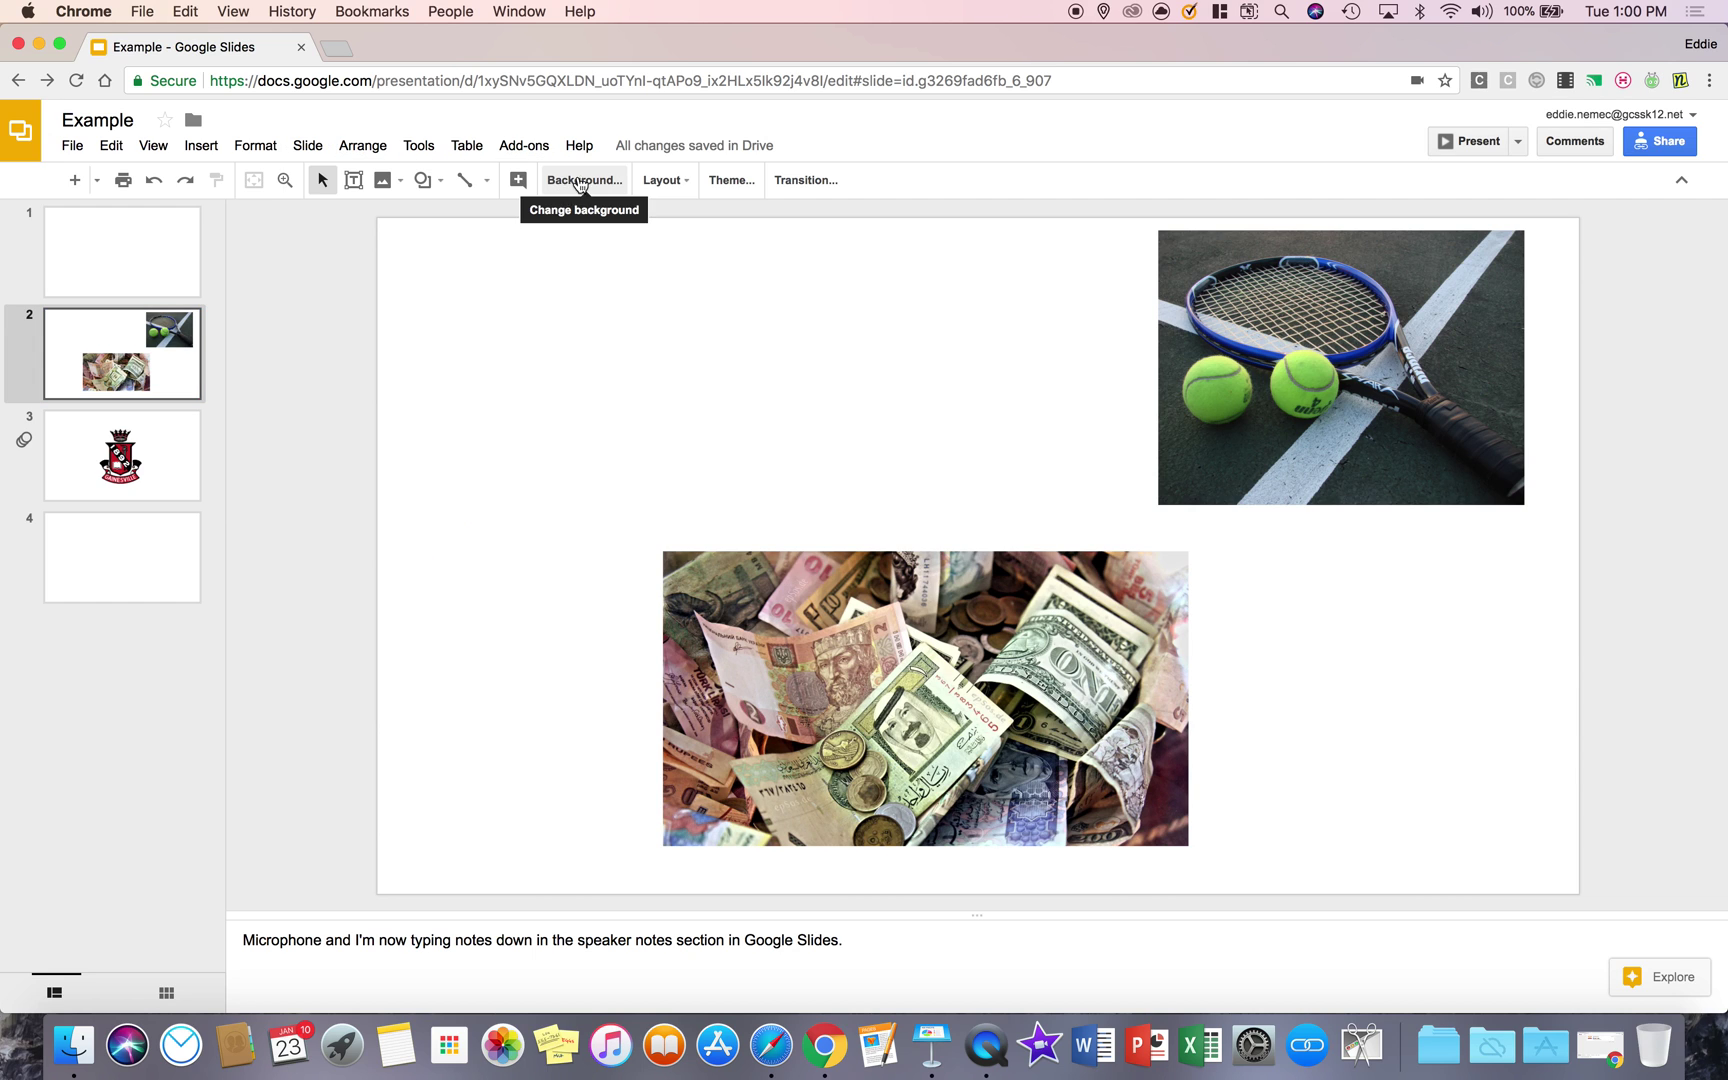
click(586, 180)
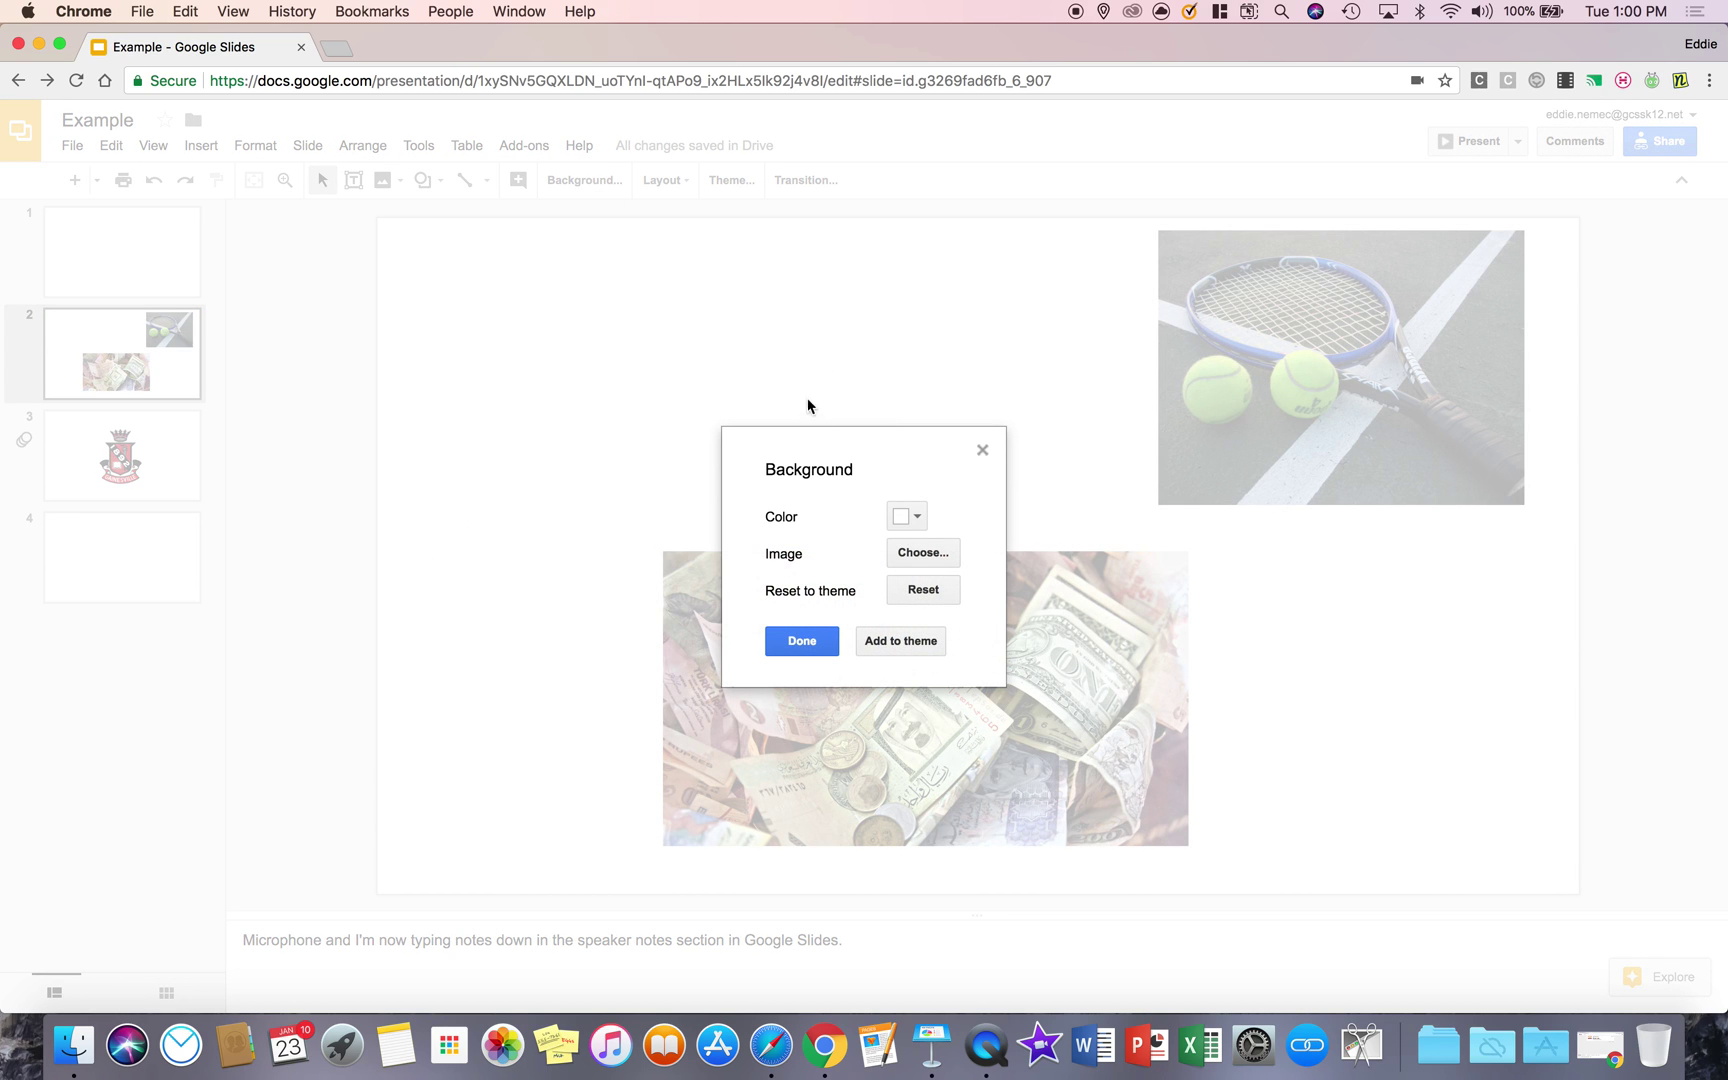
click(981, 450)
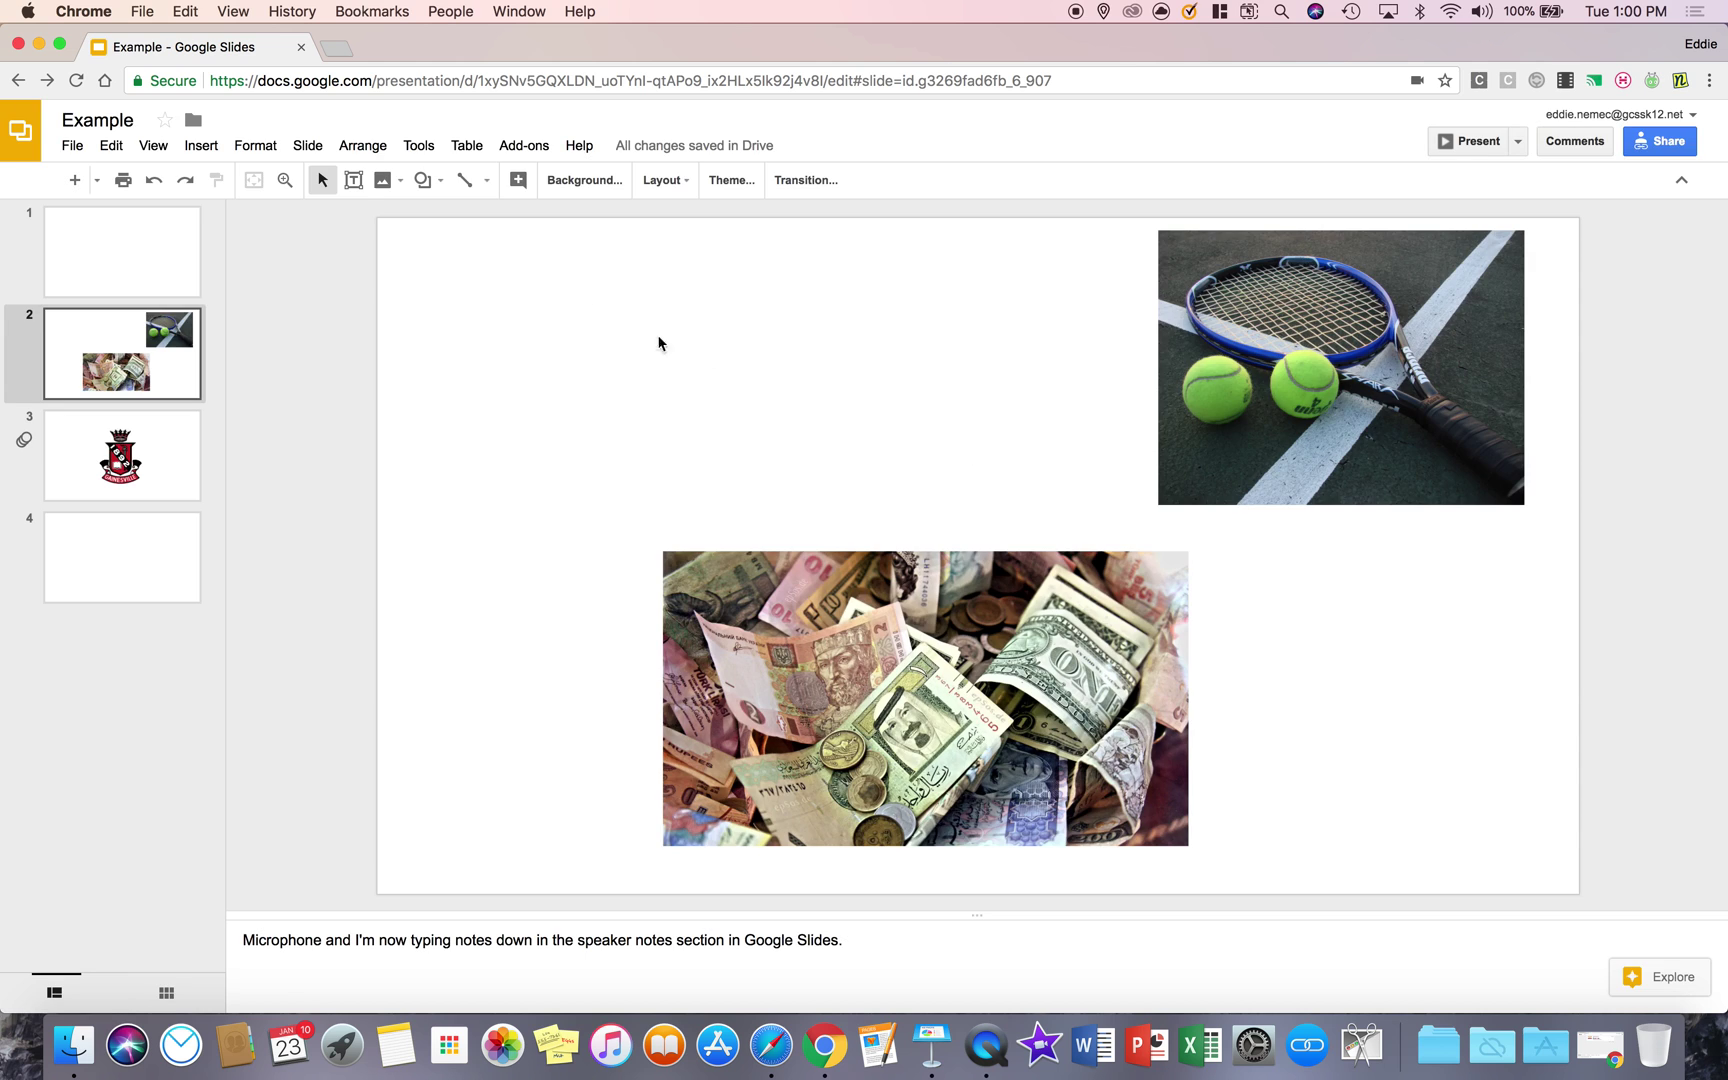
- Set the background color of slide 2 to solid orange
click(320, 152)
click(404, 306)
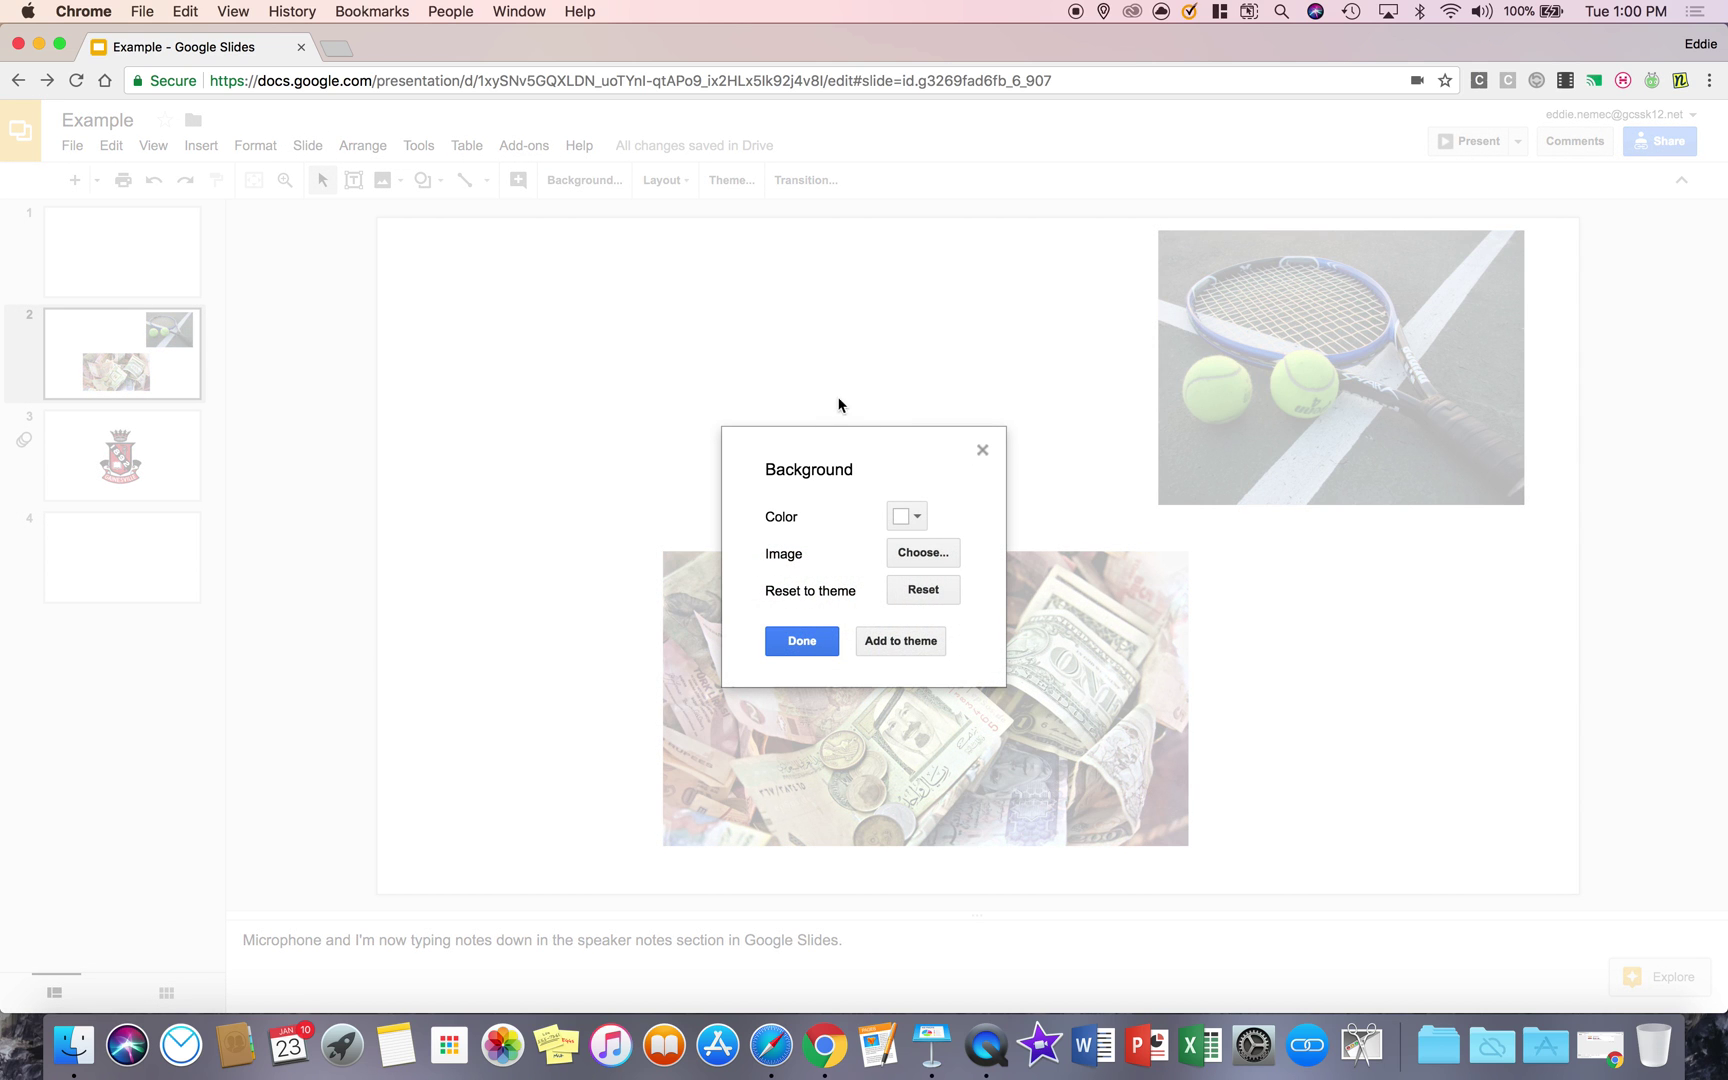
click(919, 514)
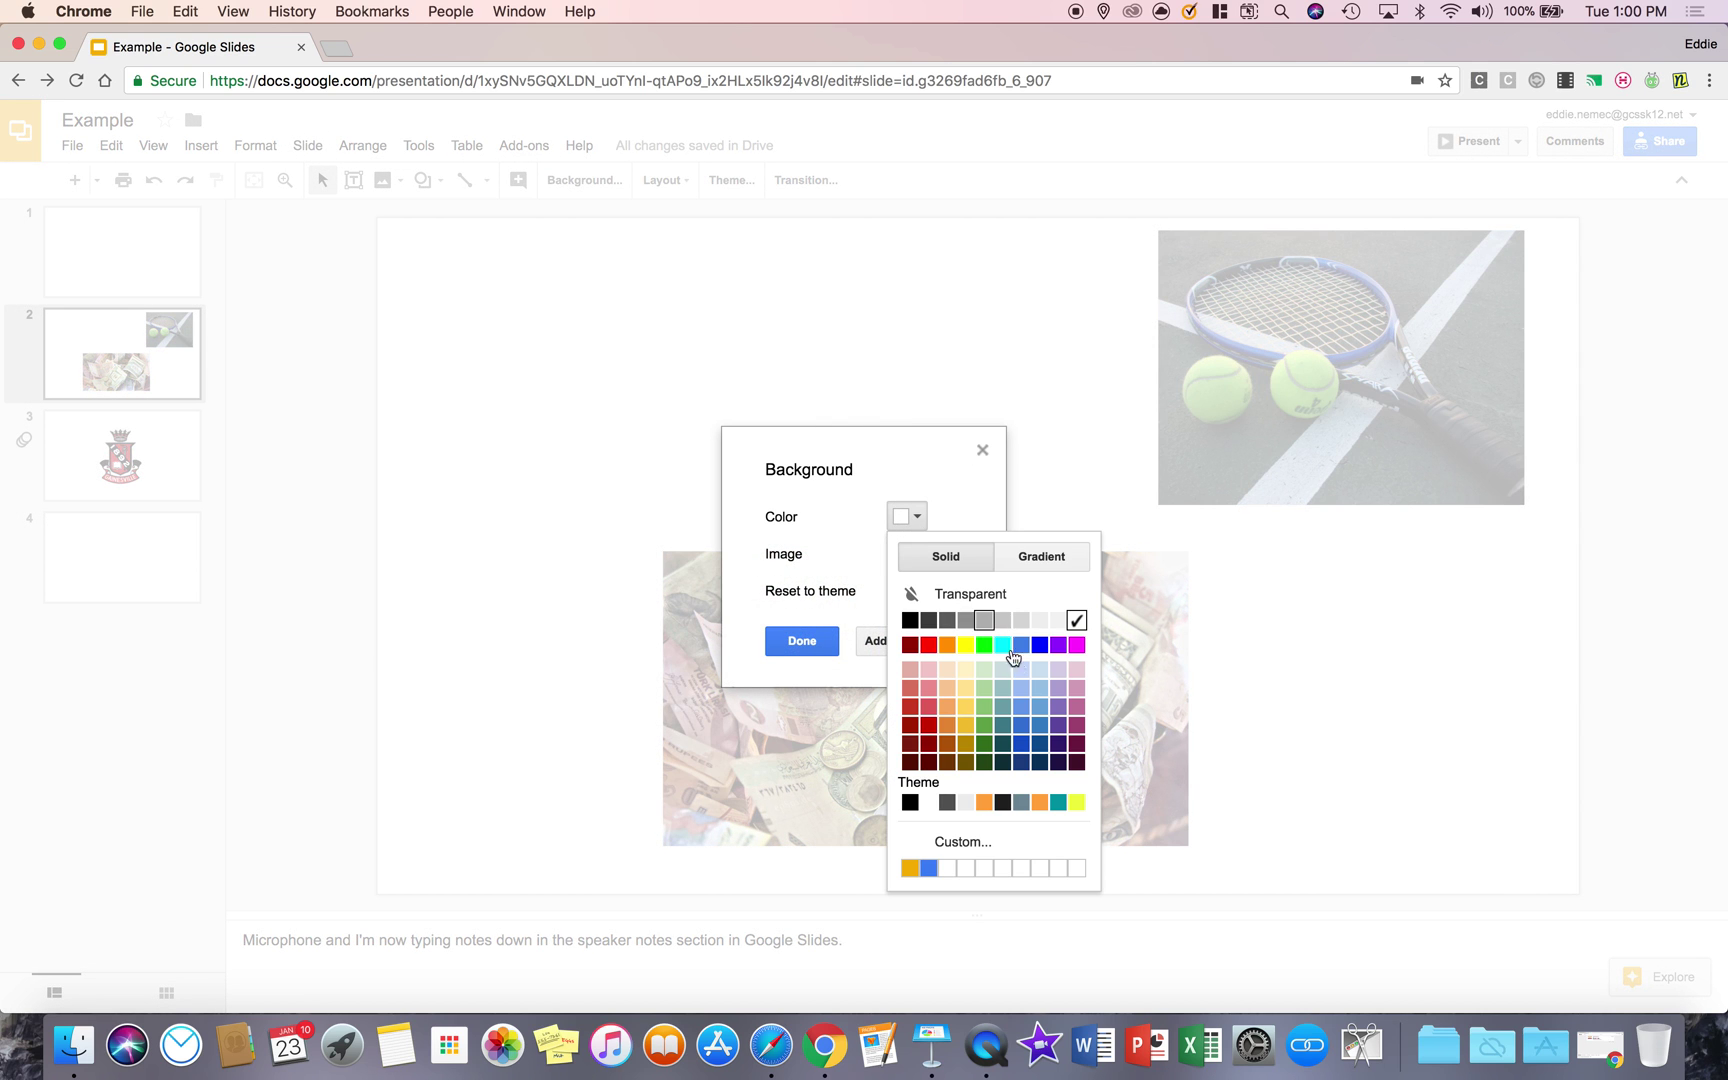
click(955, 652)
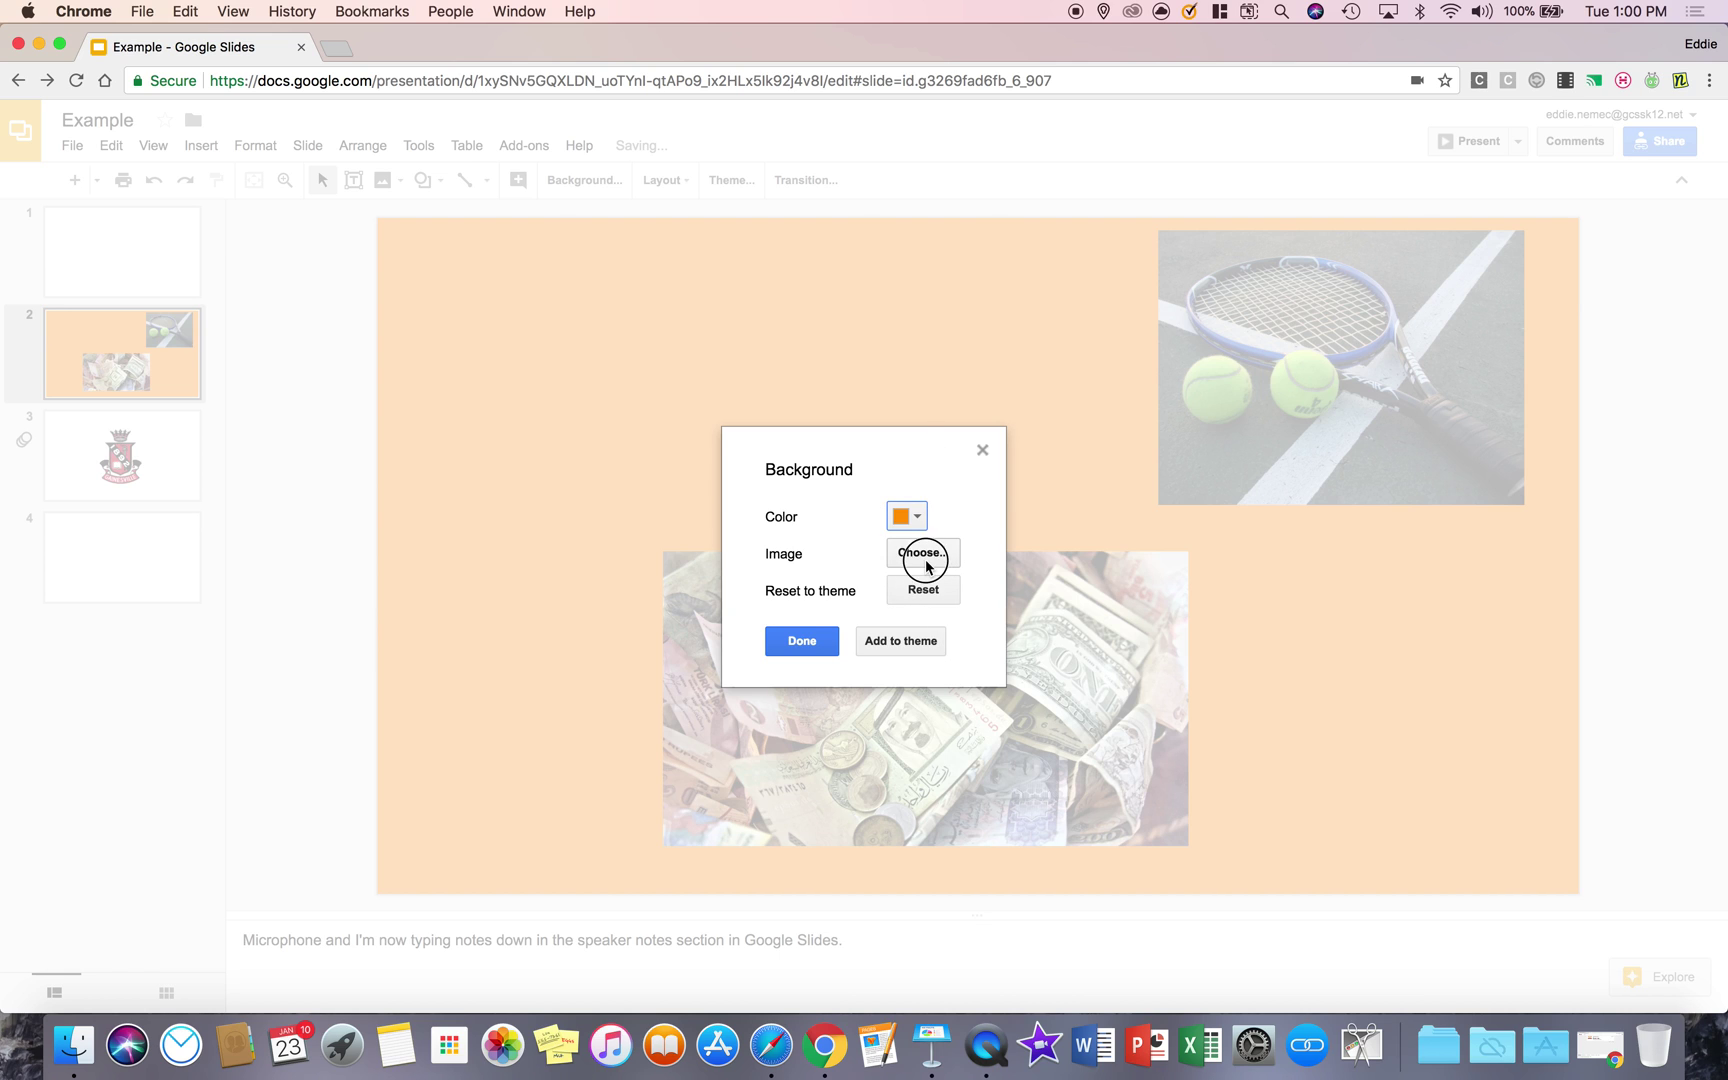
- Search Google images for "tennis ball" and set the photo of a ball on grass by the net as slide 2's background
click(925, 559)
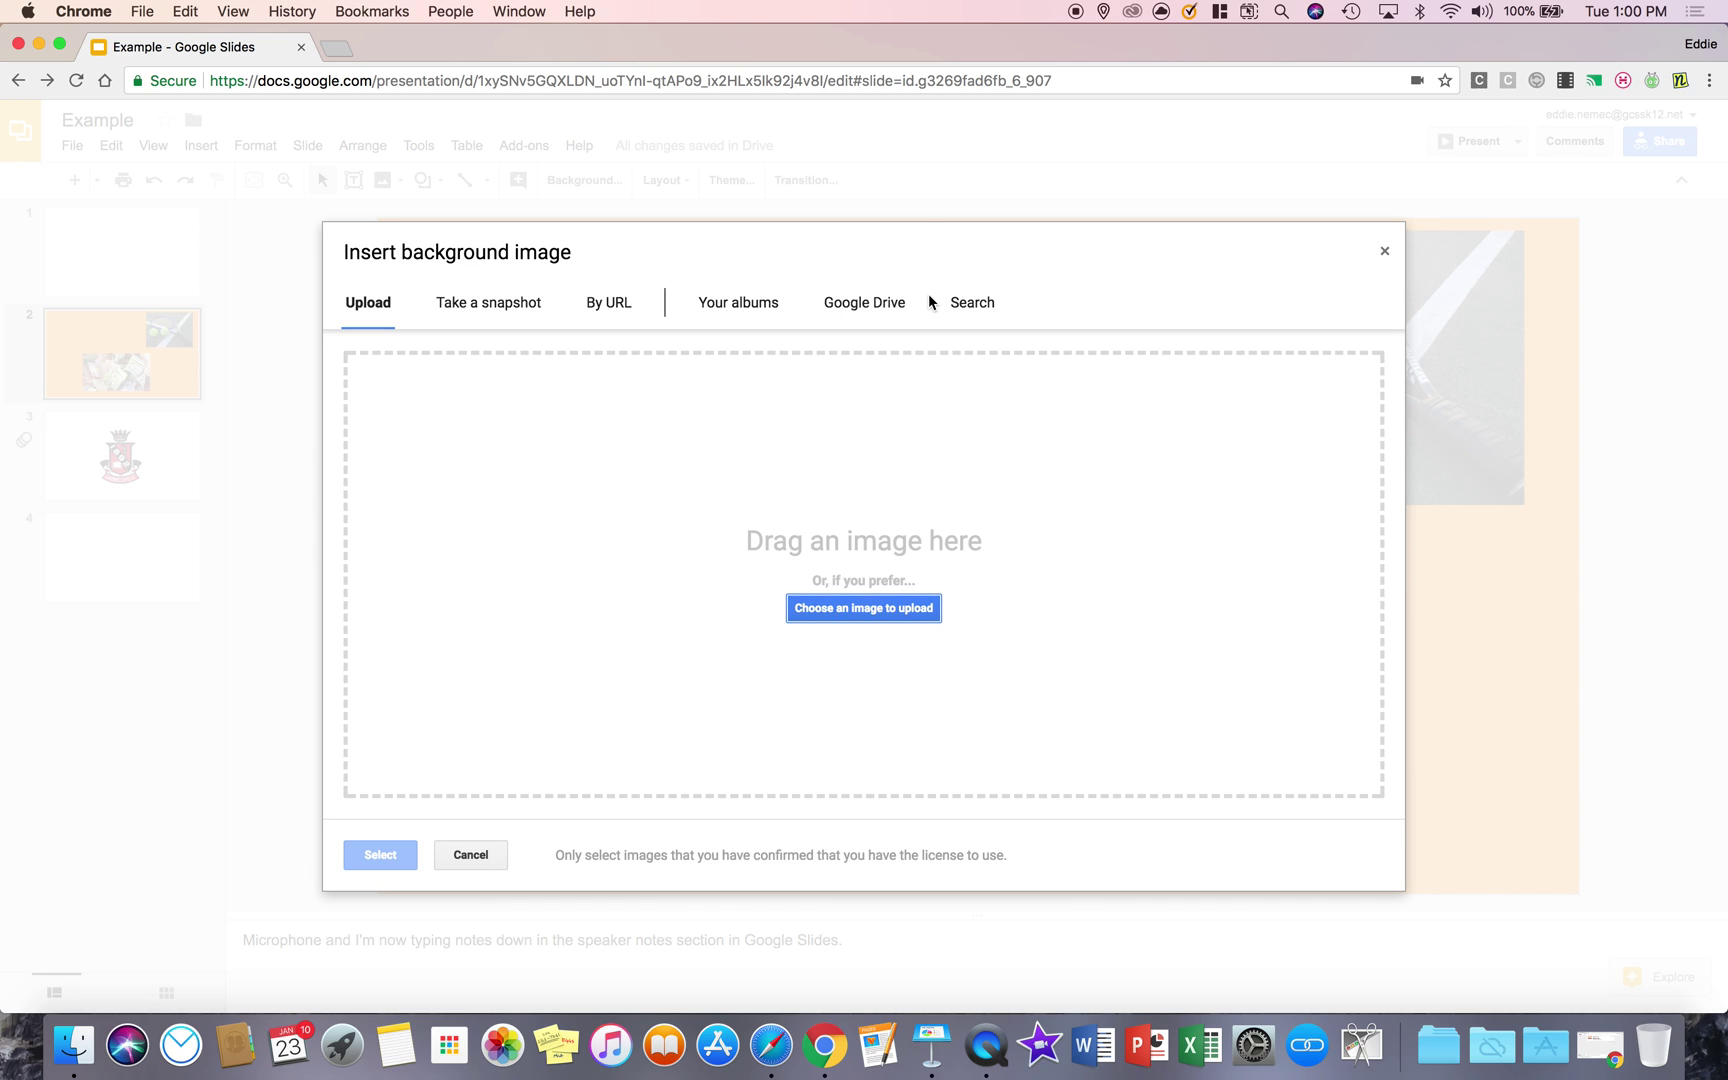
click(980, 303)
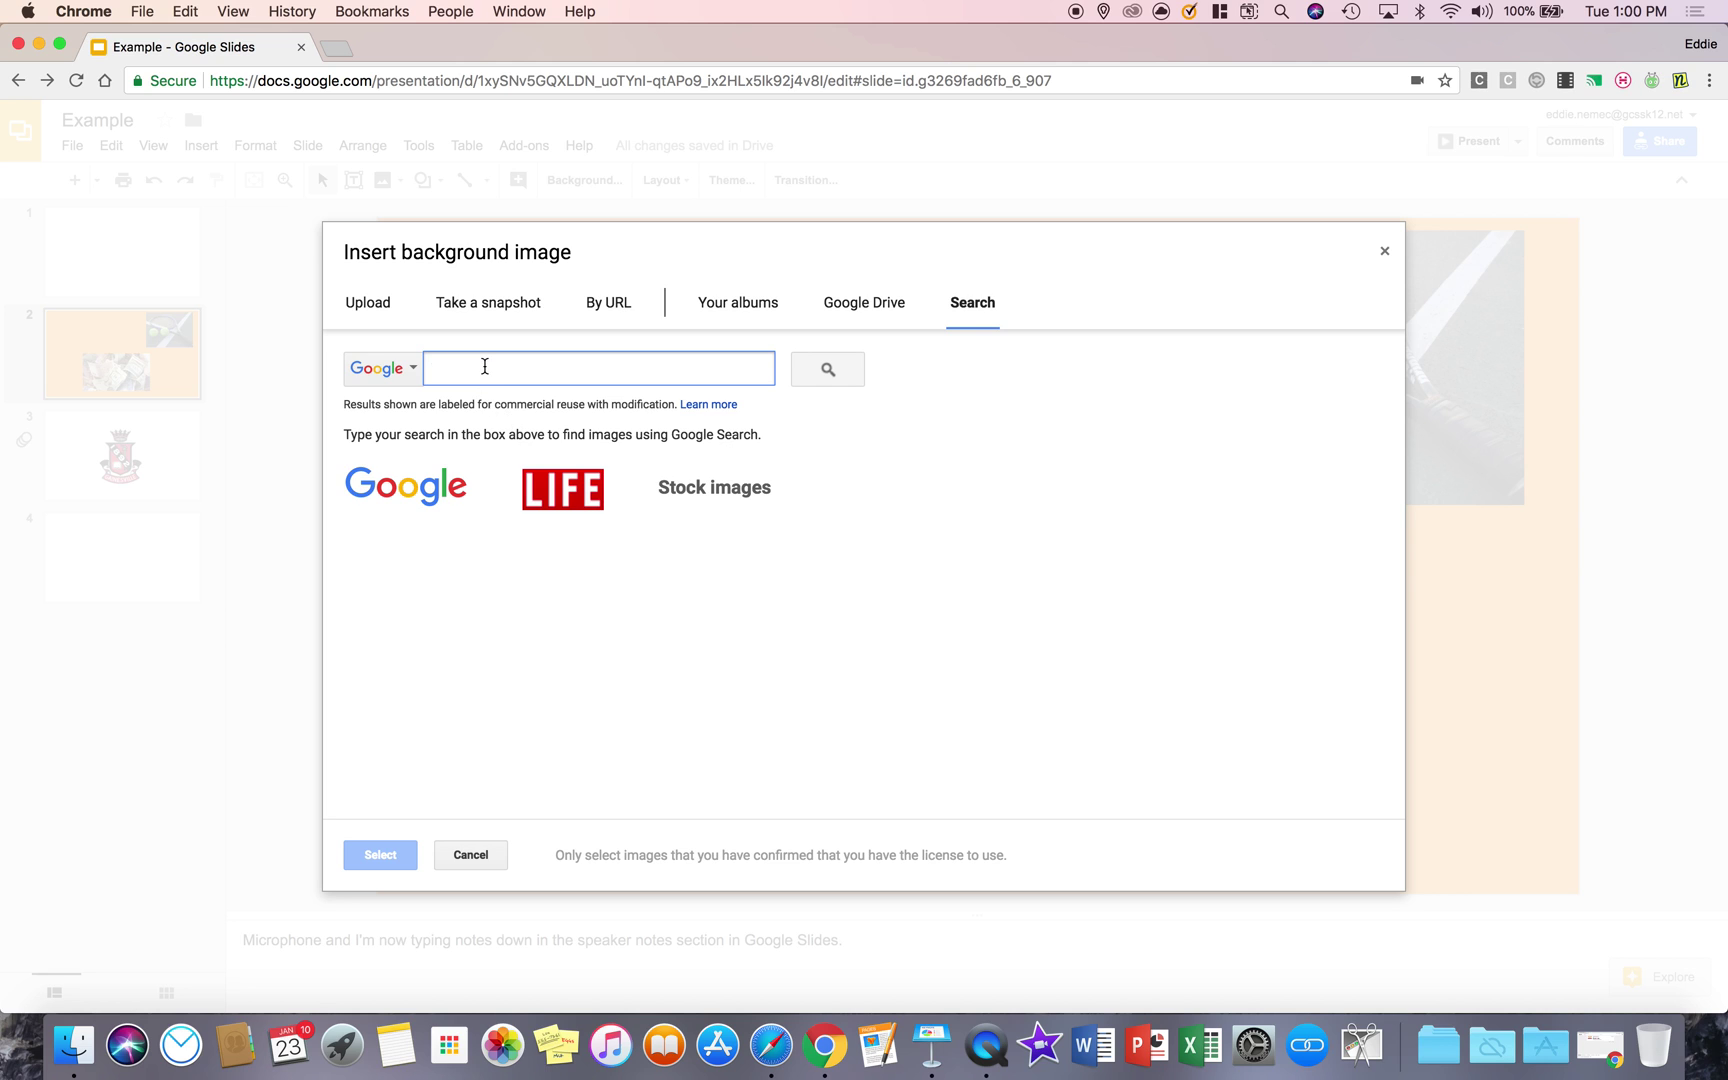
text(ten)
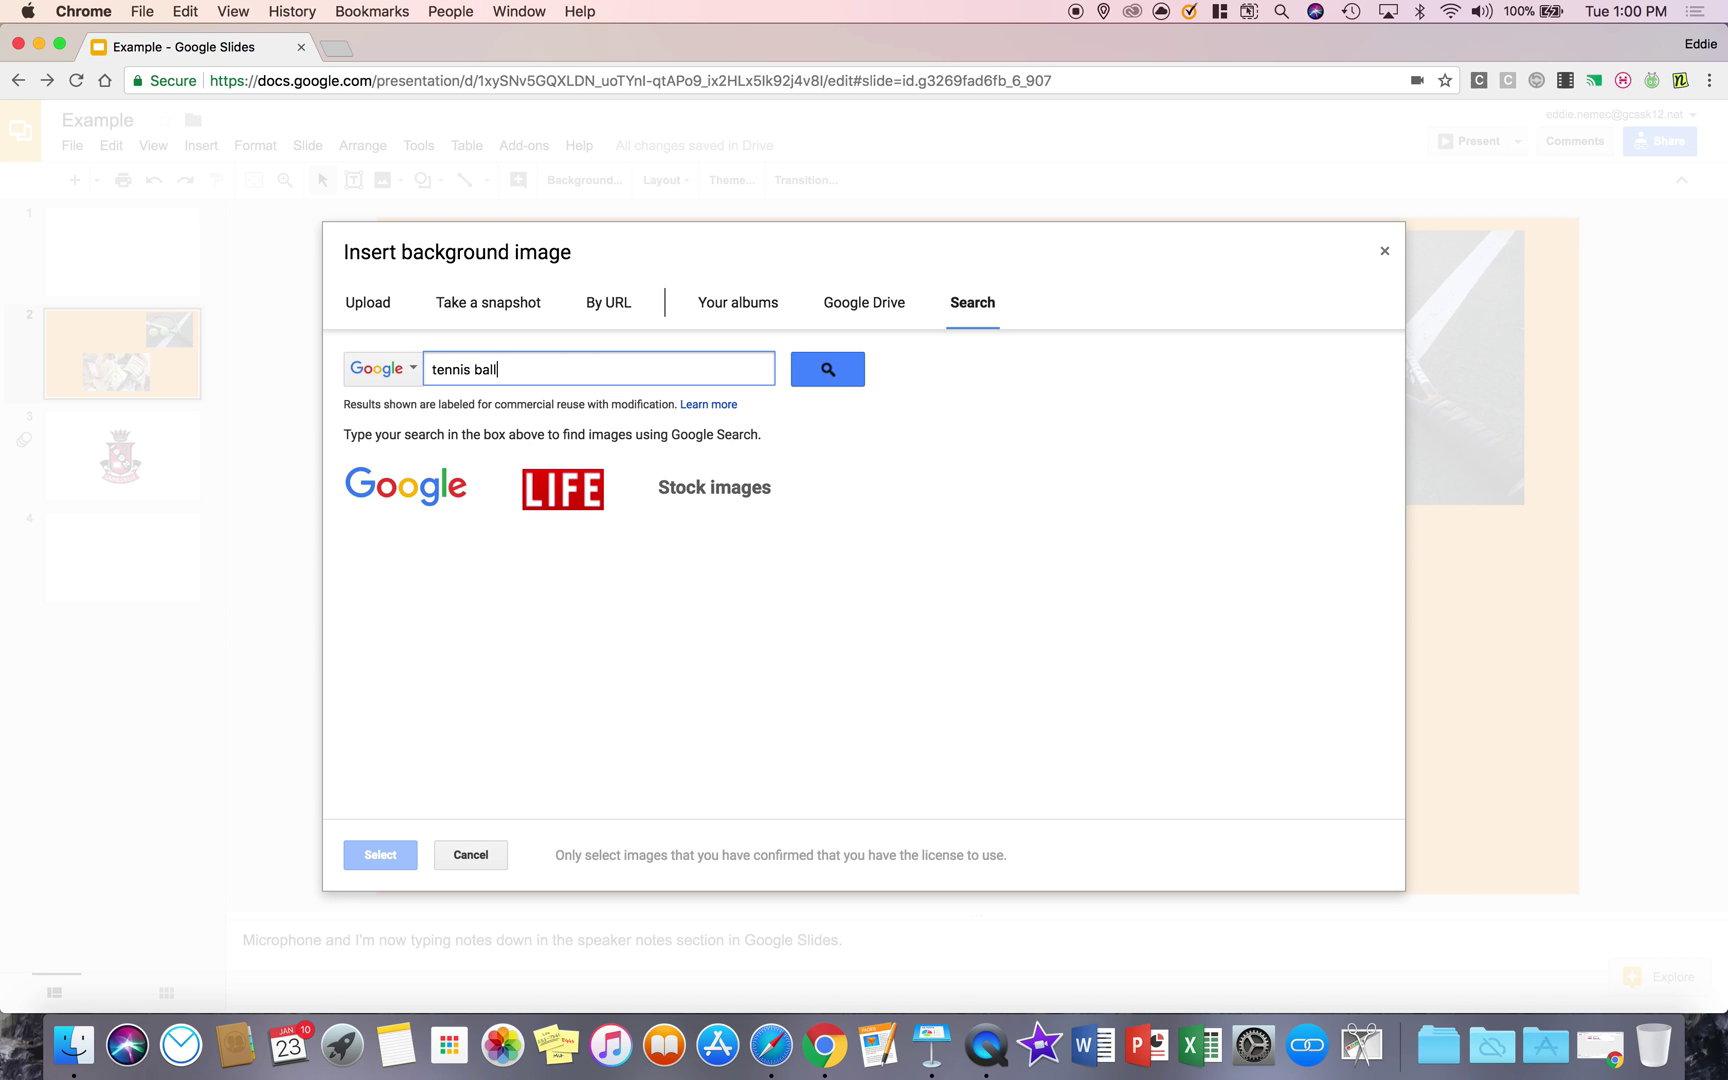
text(nis ball)
key(Return)
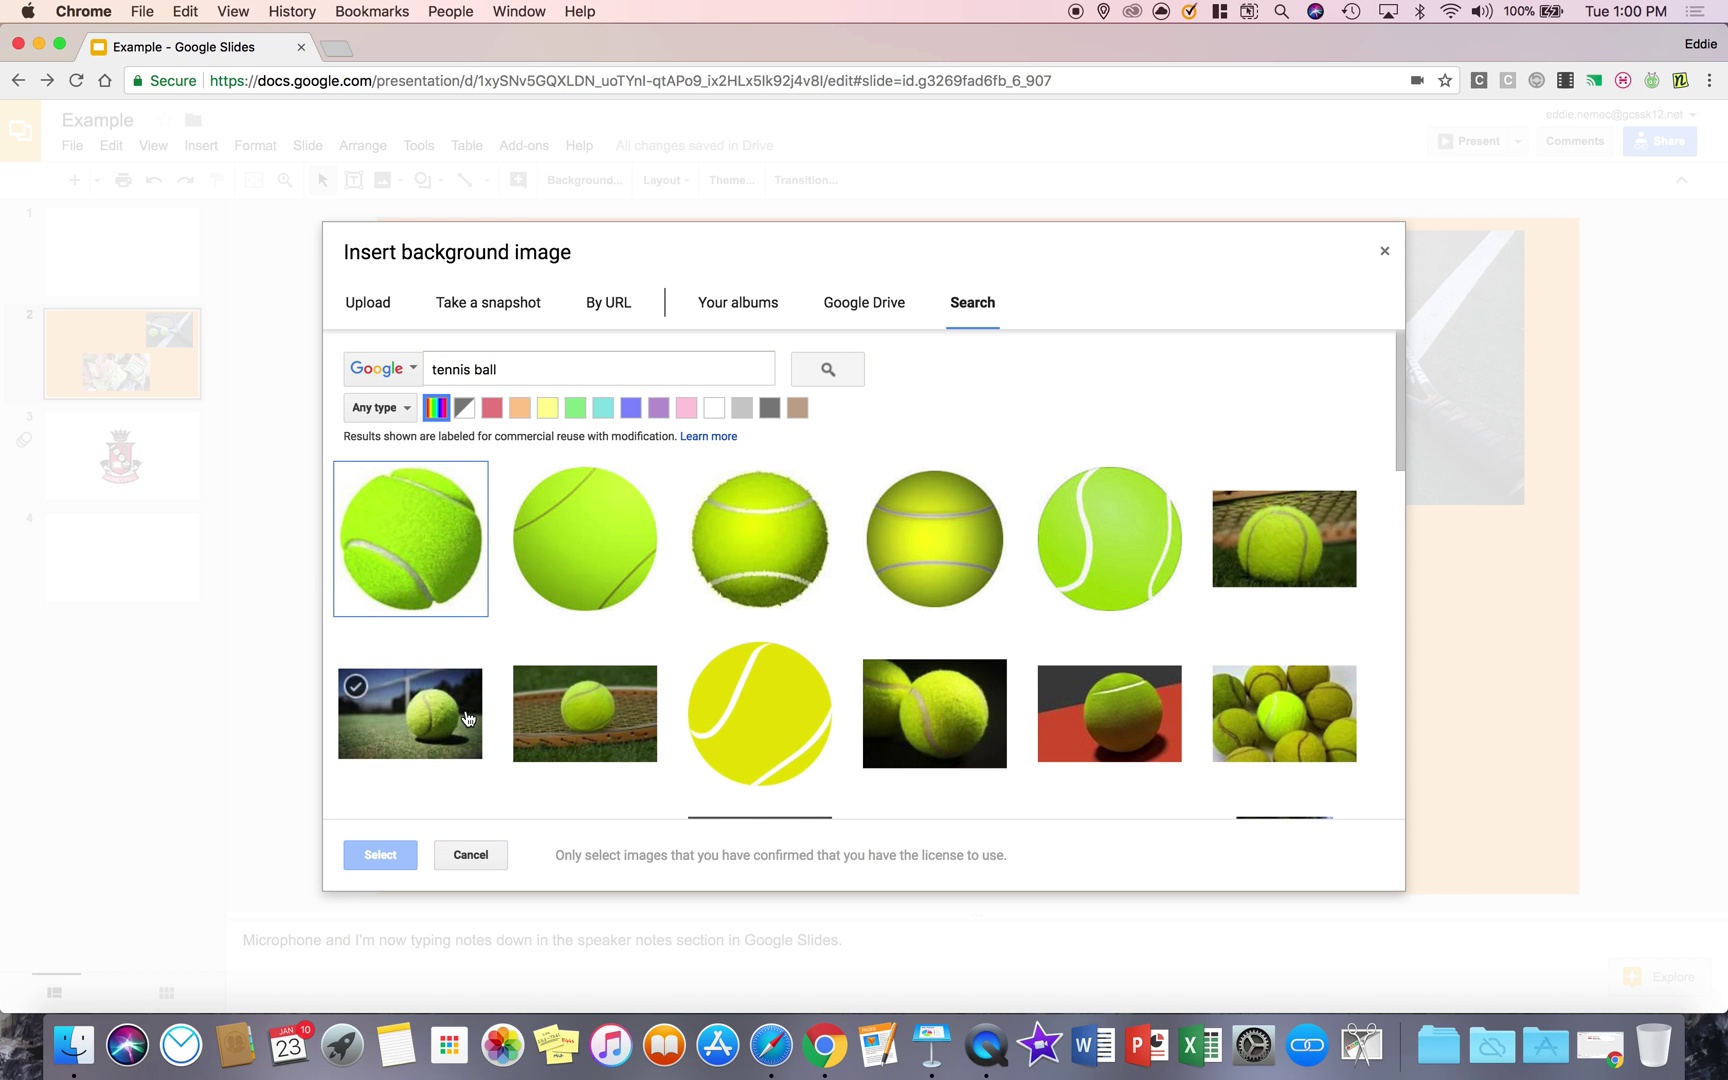
click(467, 718)
click(383, 855)
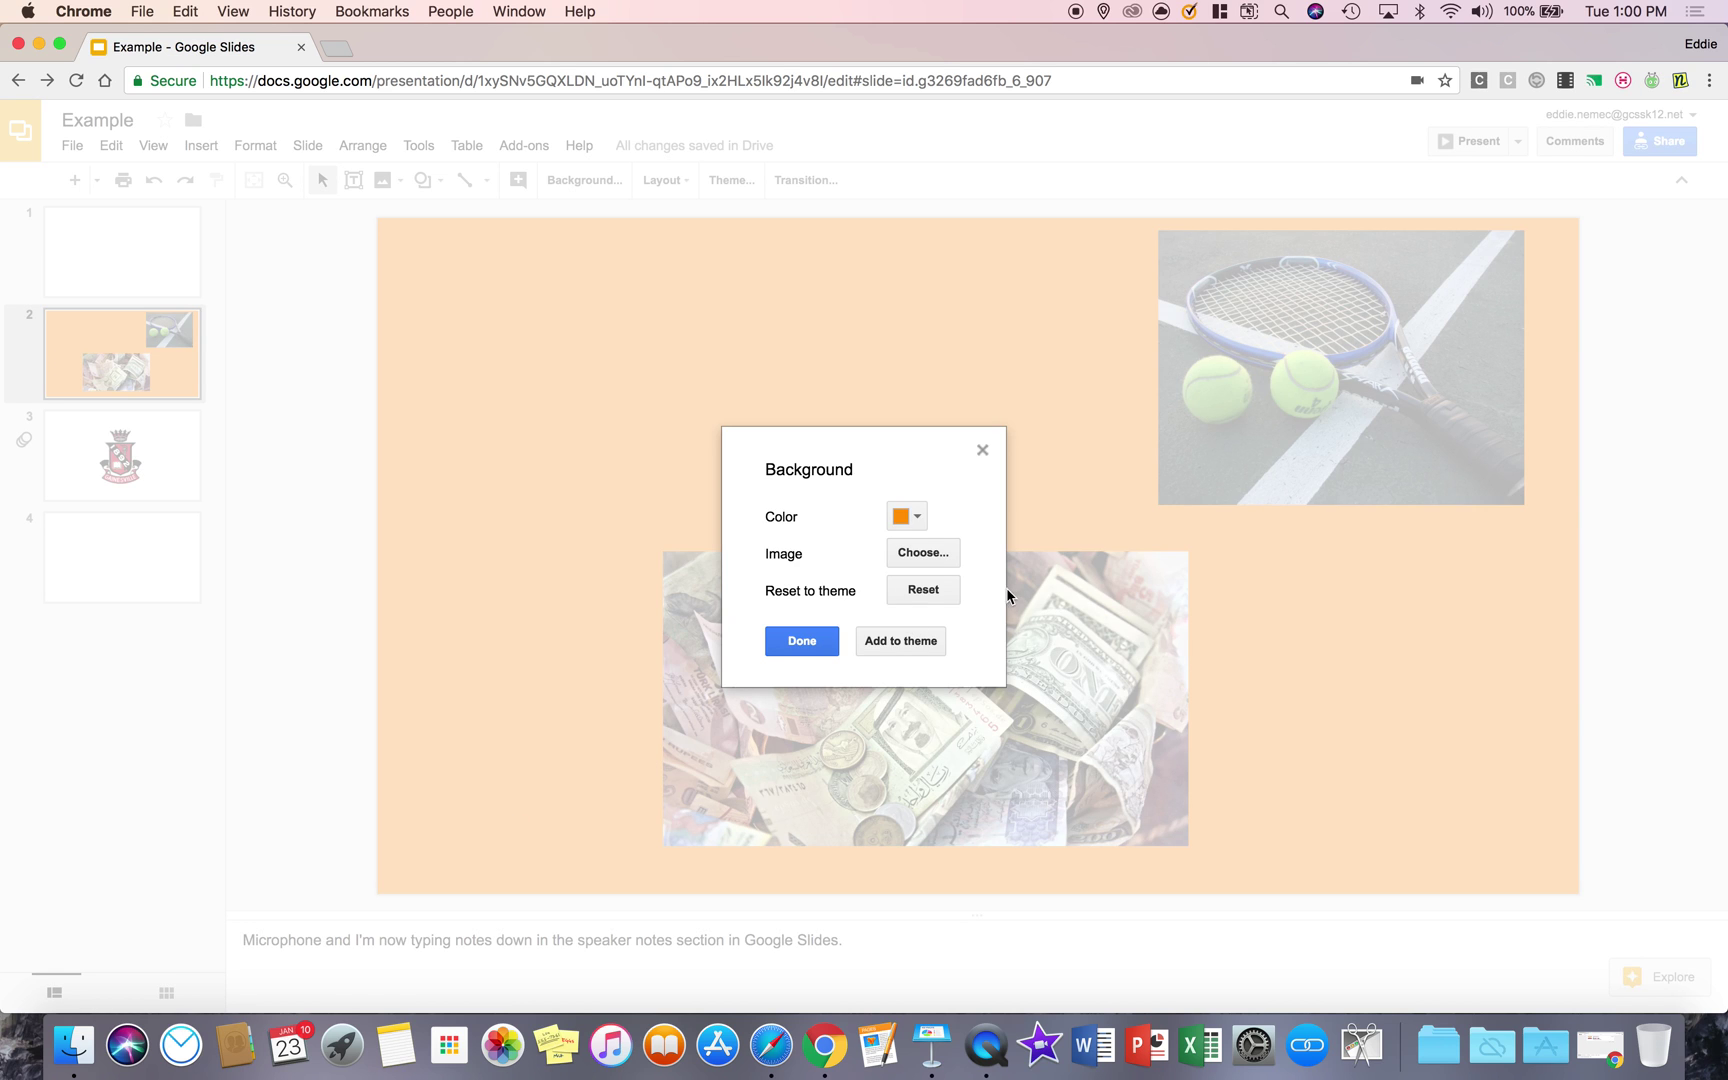
click(800, 646)
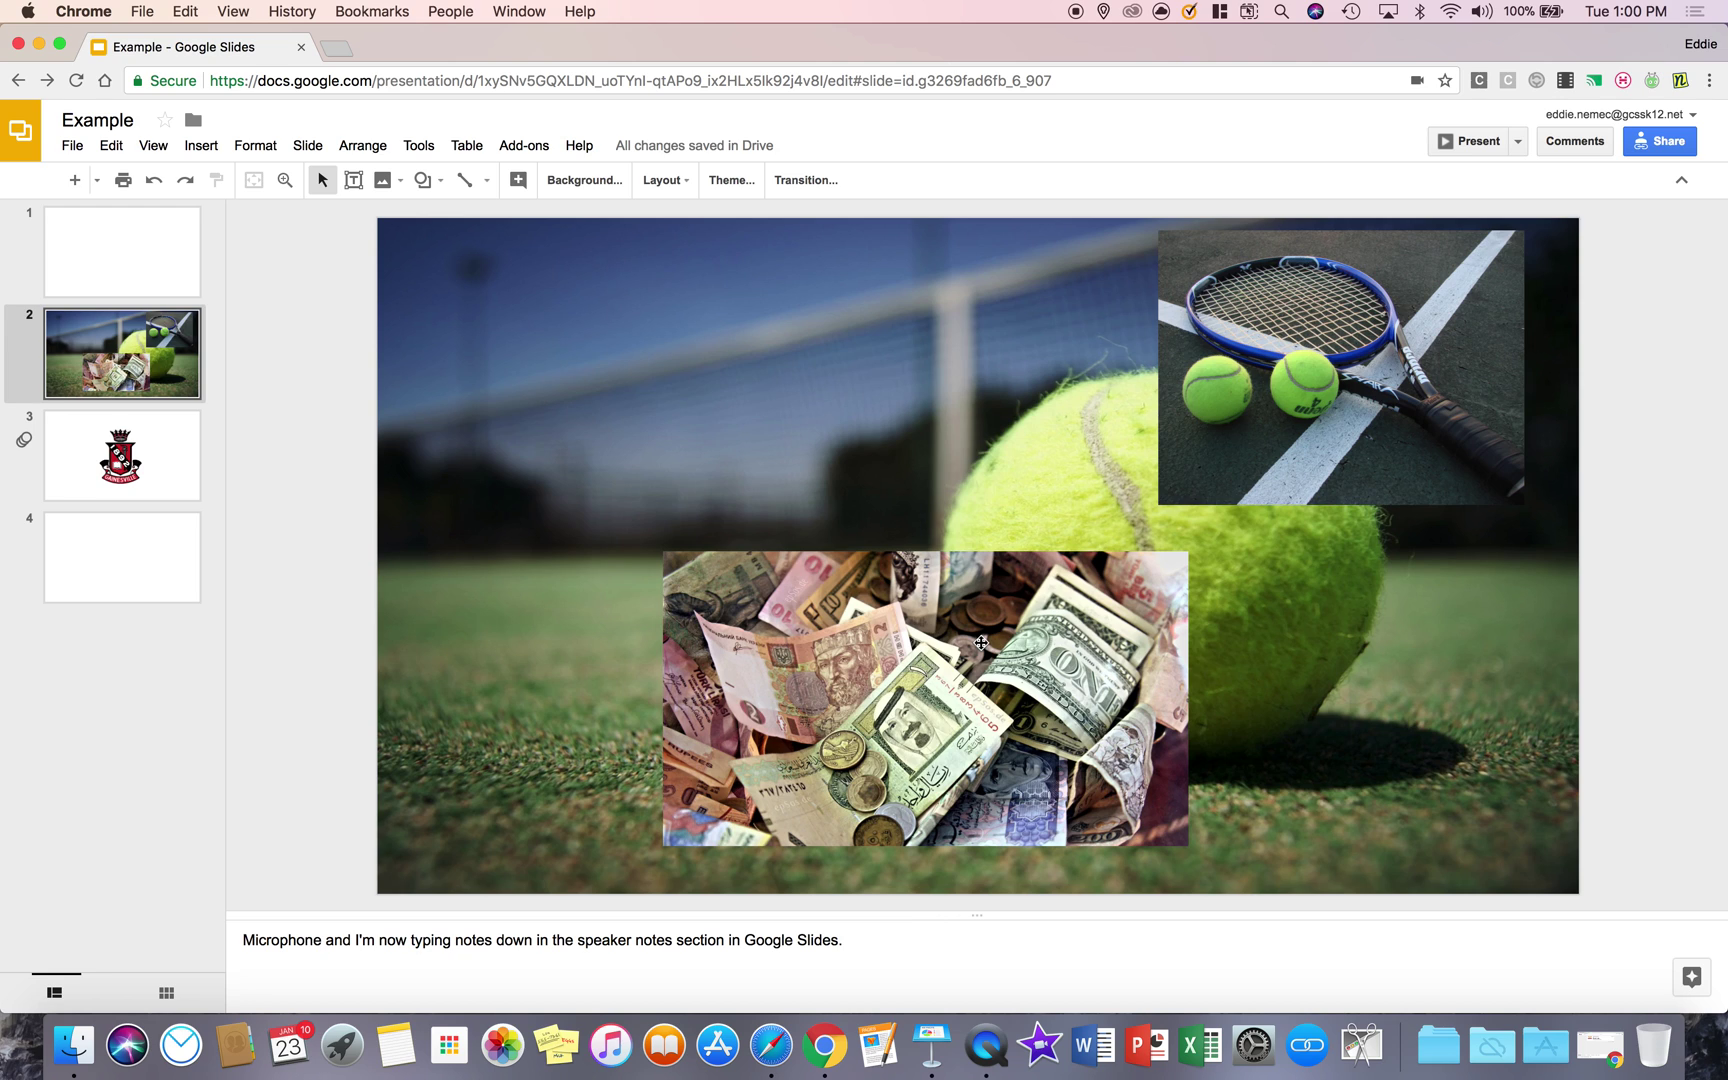
- Apply the Title and body layout to slide 1
click(306, 155)
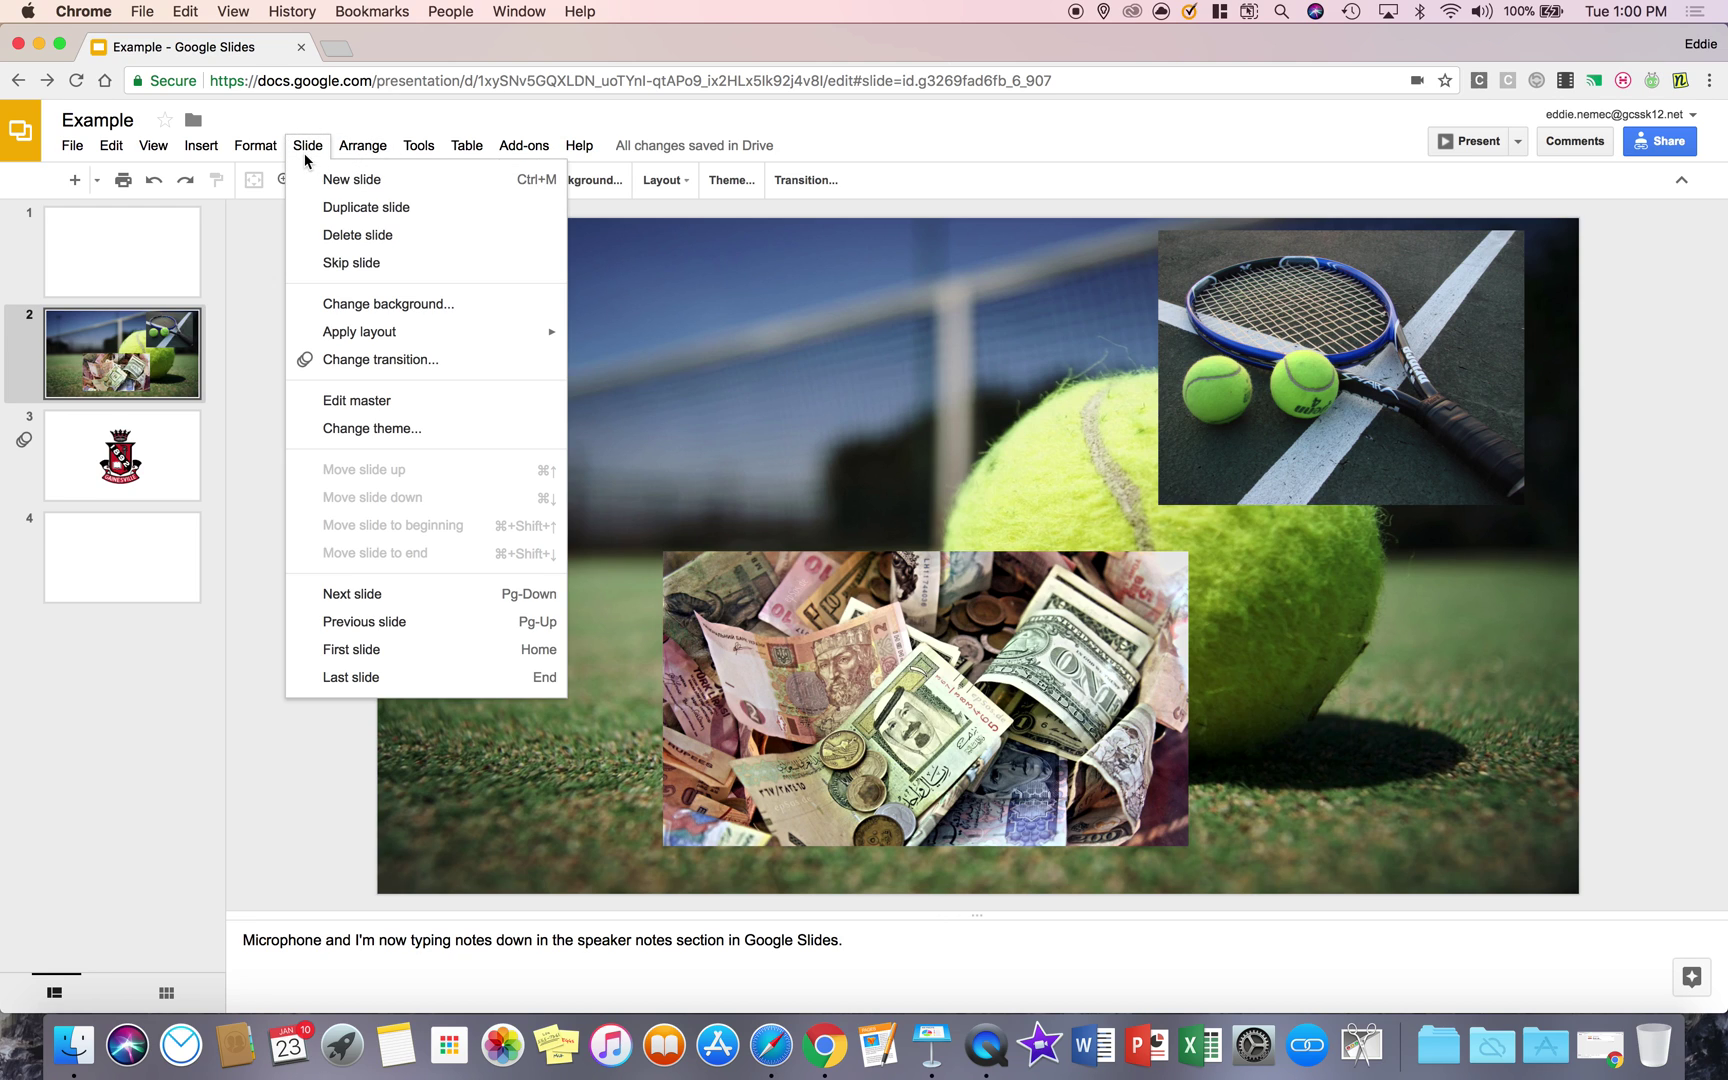
mouse_move(459, 334)
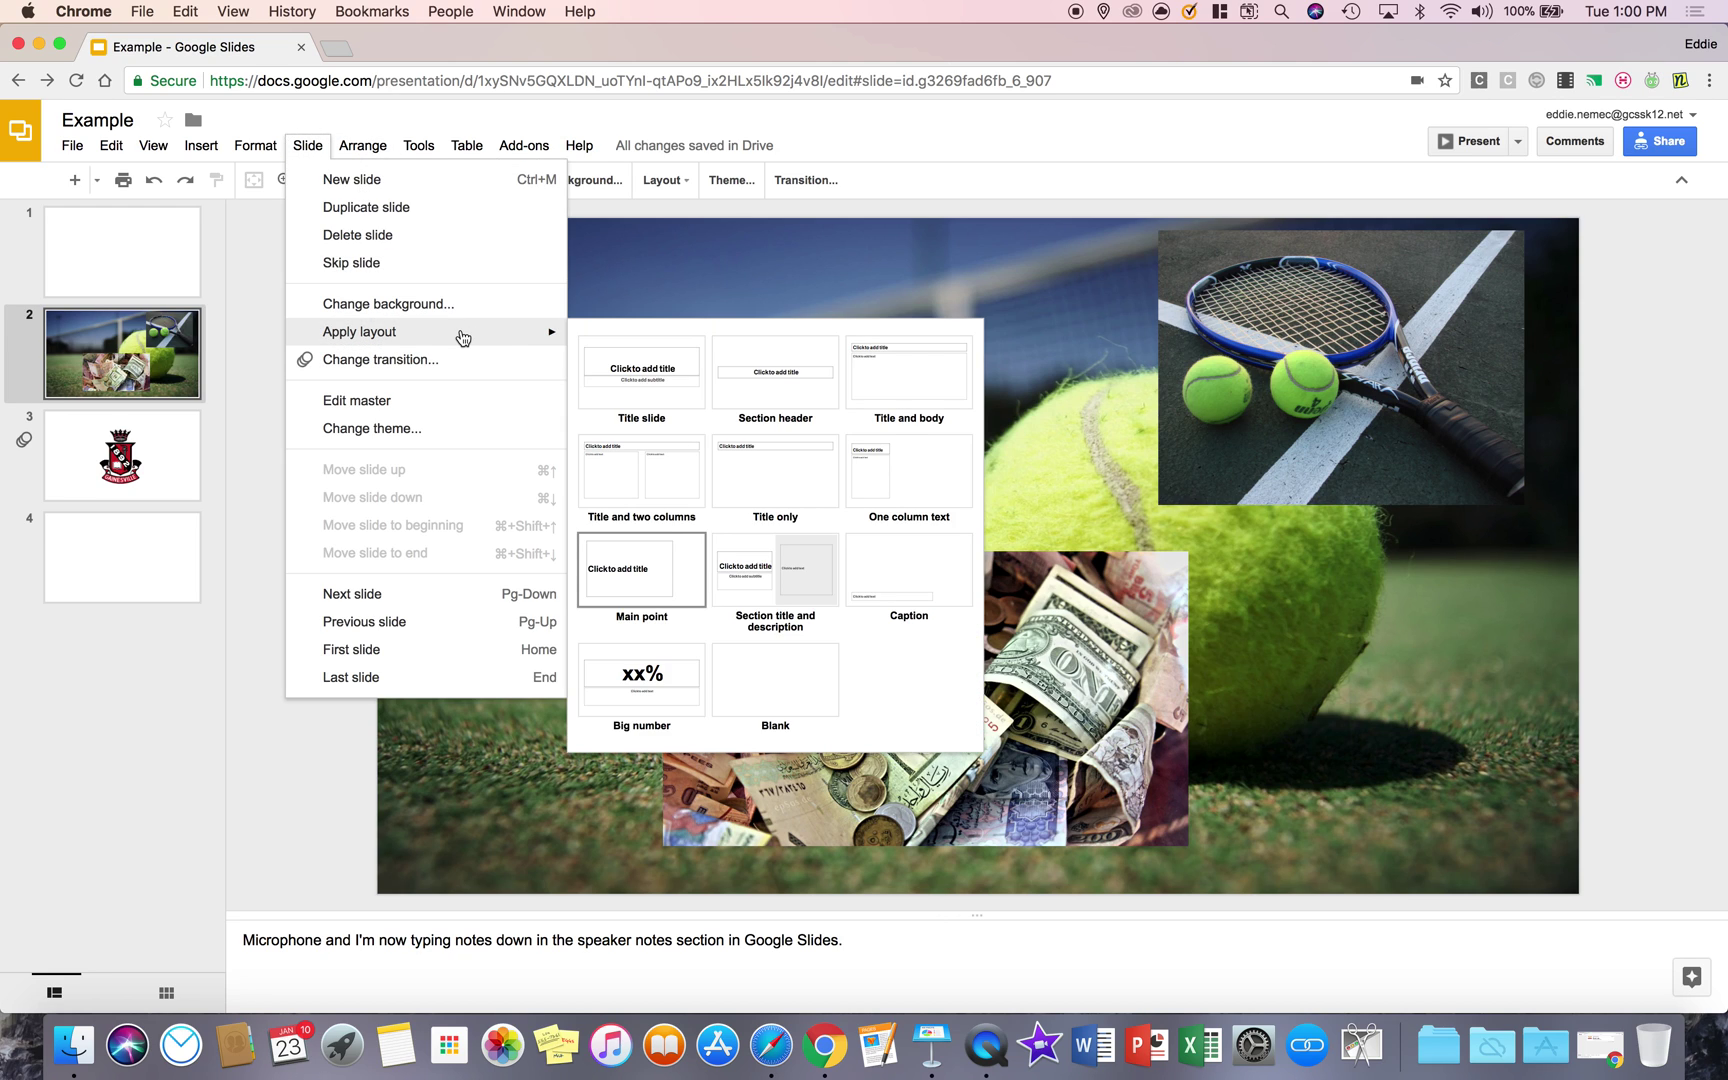
click(177, 229)
click(308, 145)
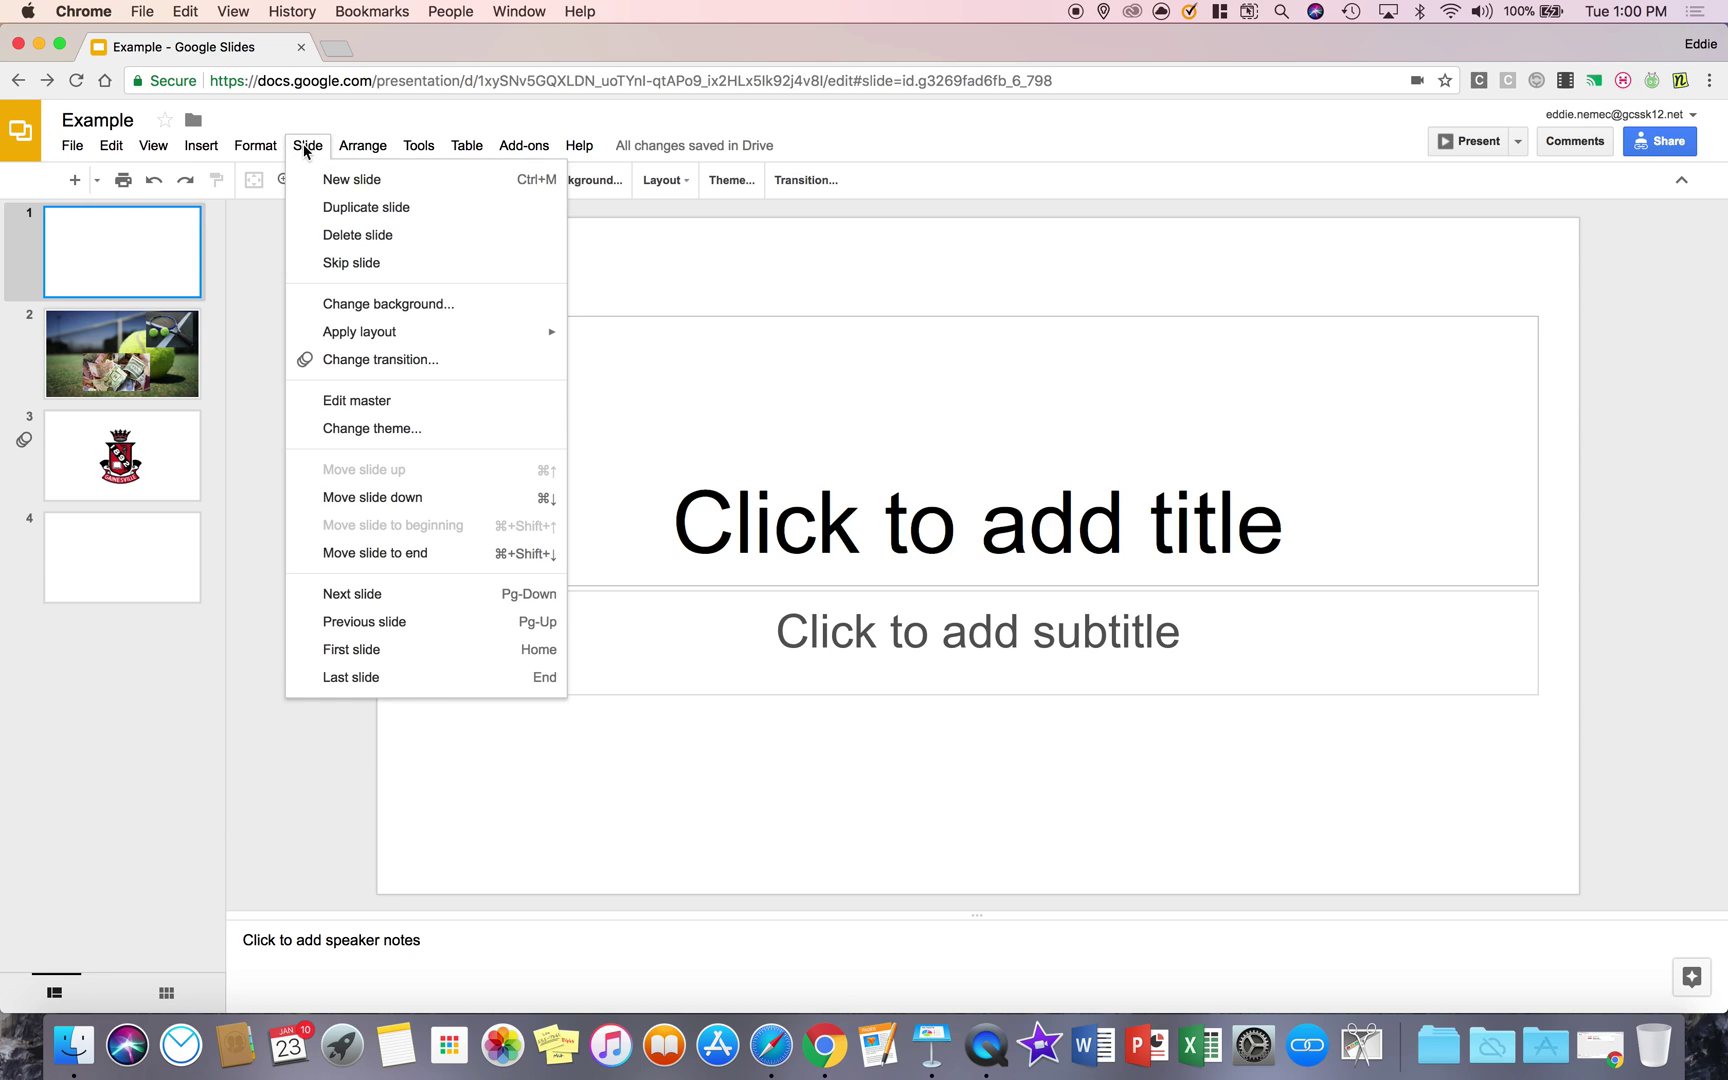
mouse_move(400, 332)
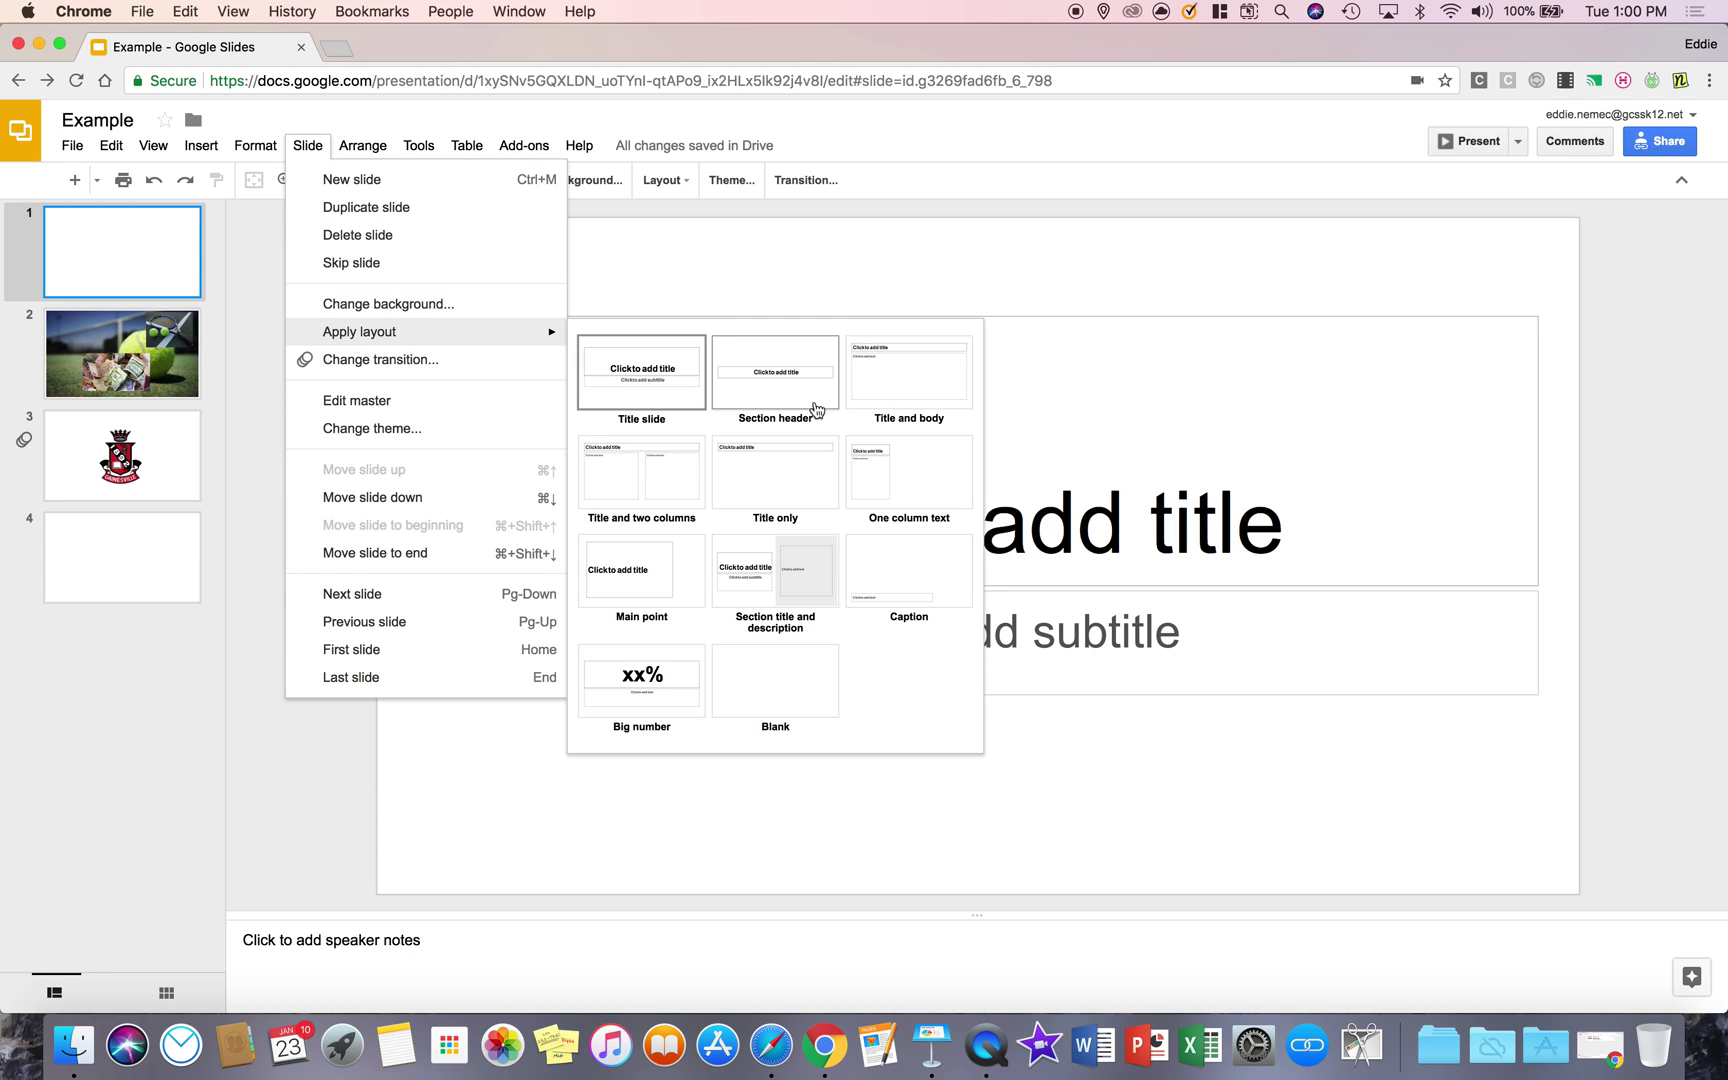
click(964, 372)
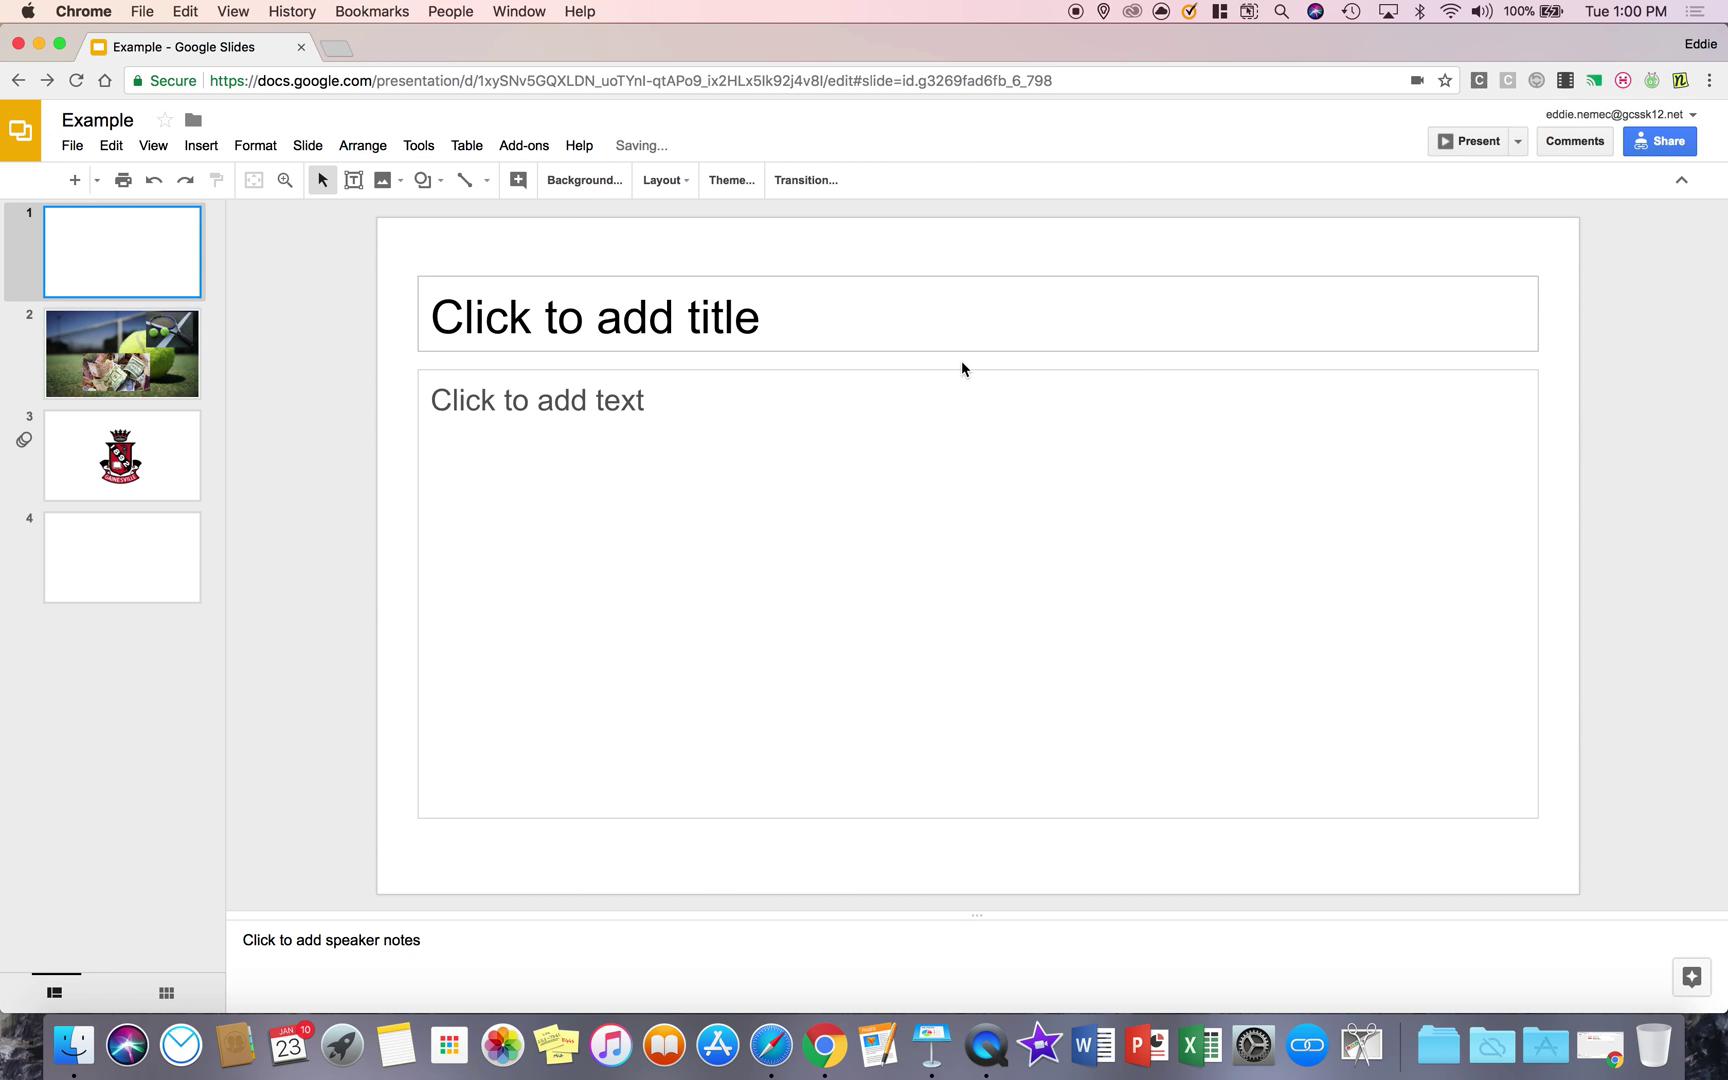
- Change the layout of slide 1 to Main point
click(665, 180)
click(703, 440)
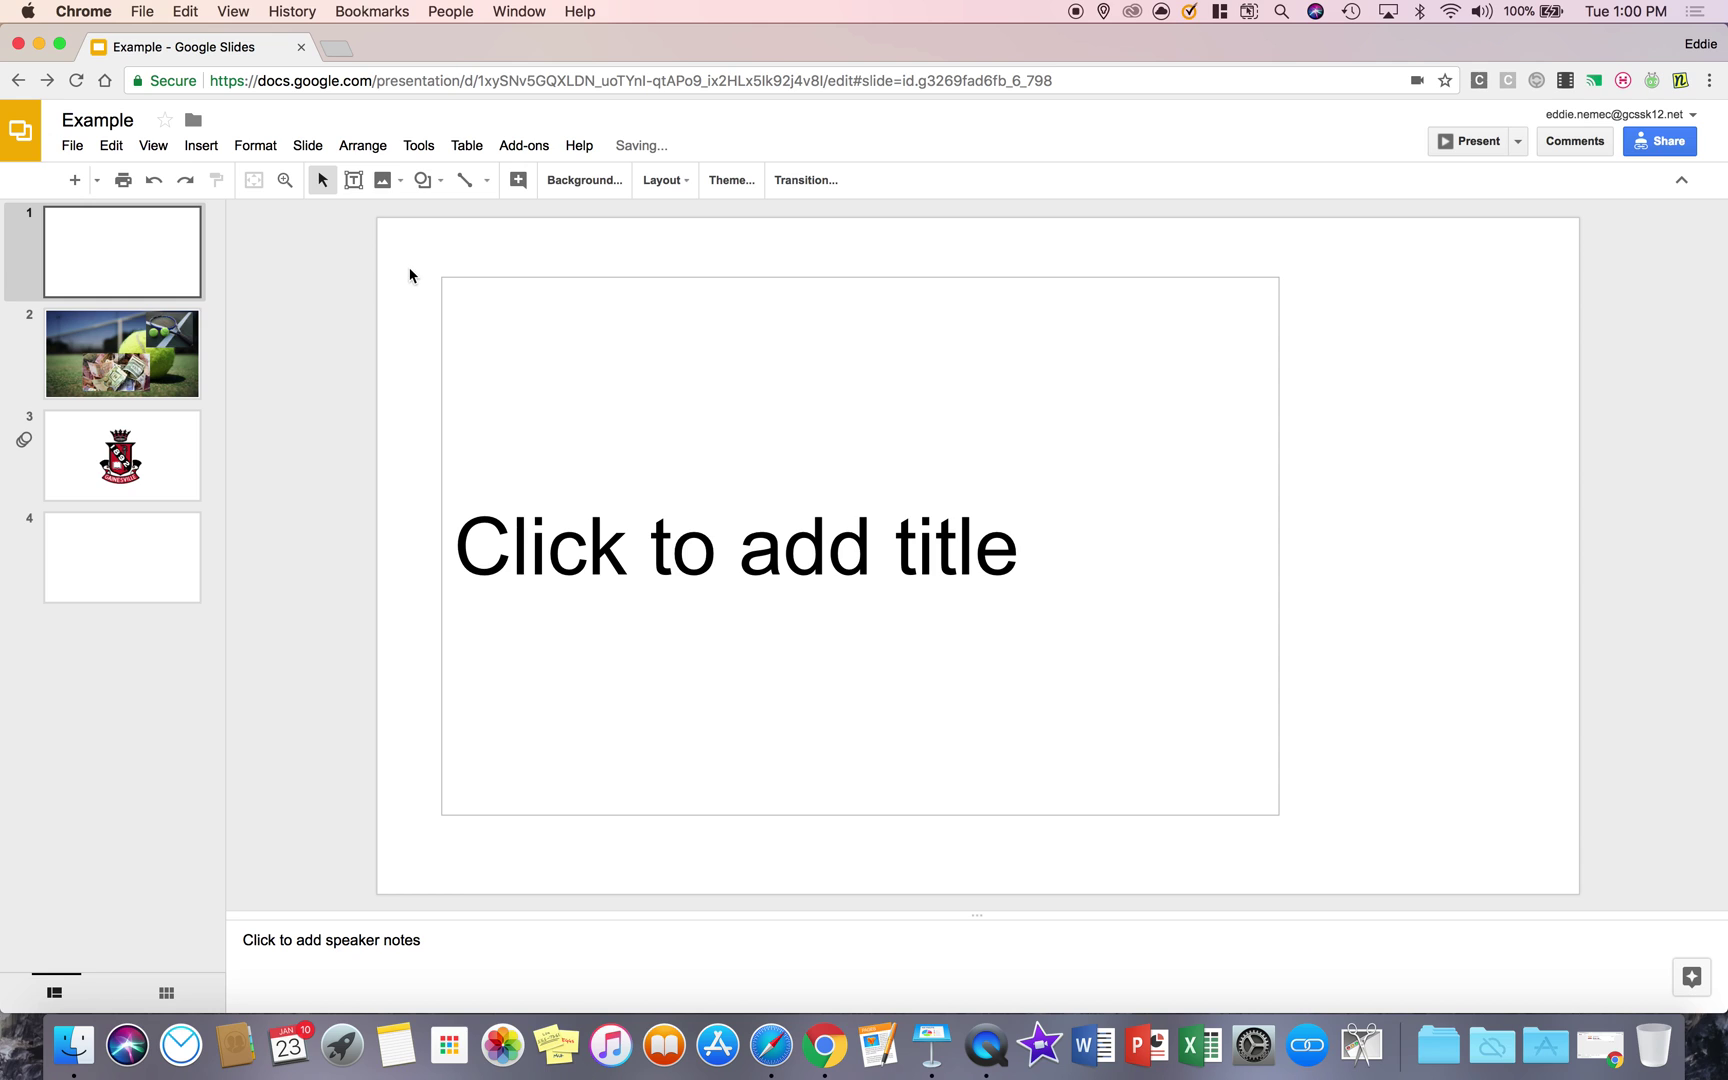
- Add an on-click Fly in from left animation to slide 1's title placeholder and preview it
click(316, 148)
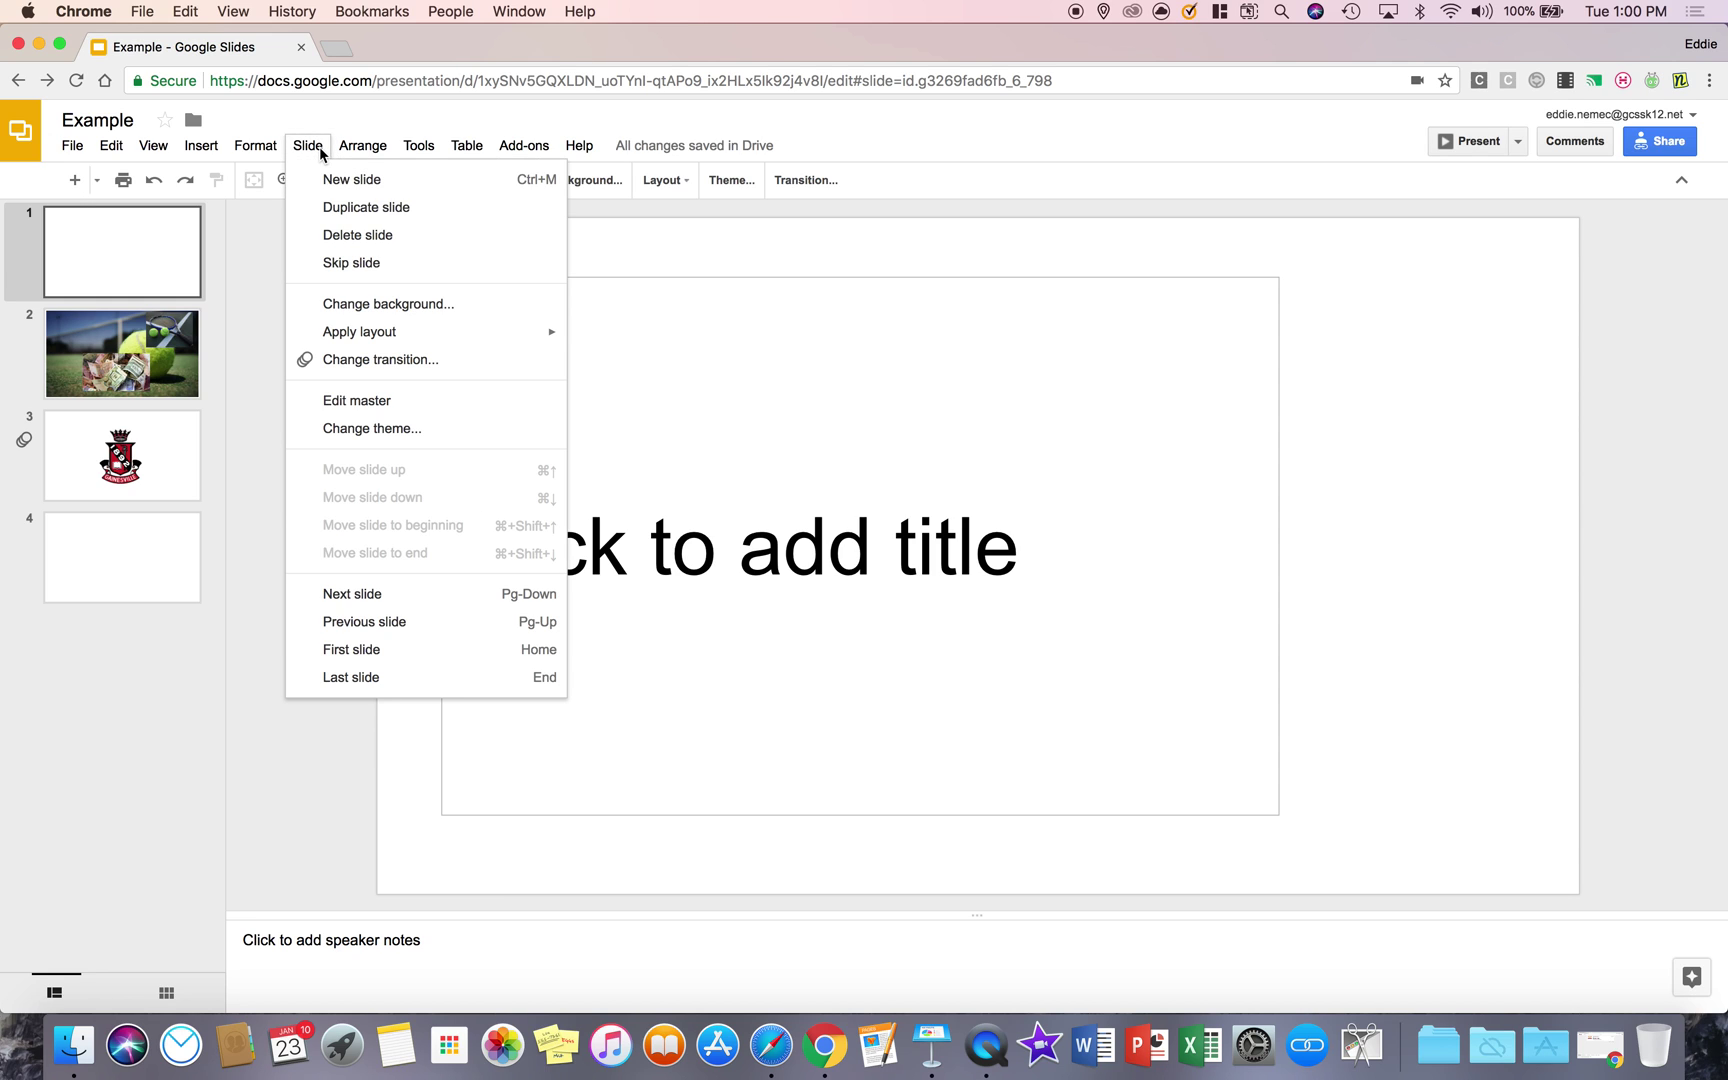
click(401, 369)
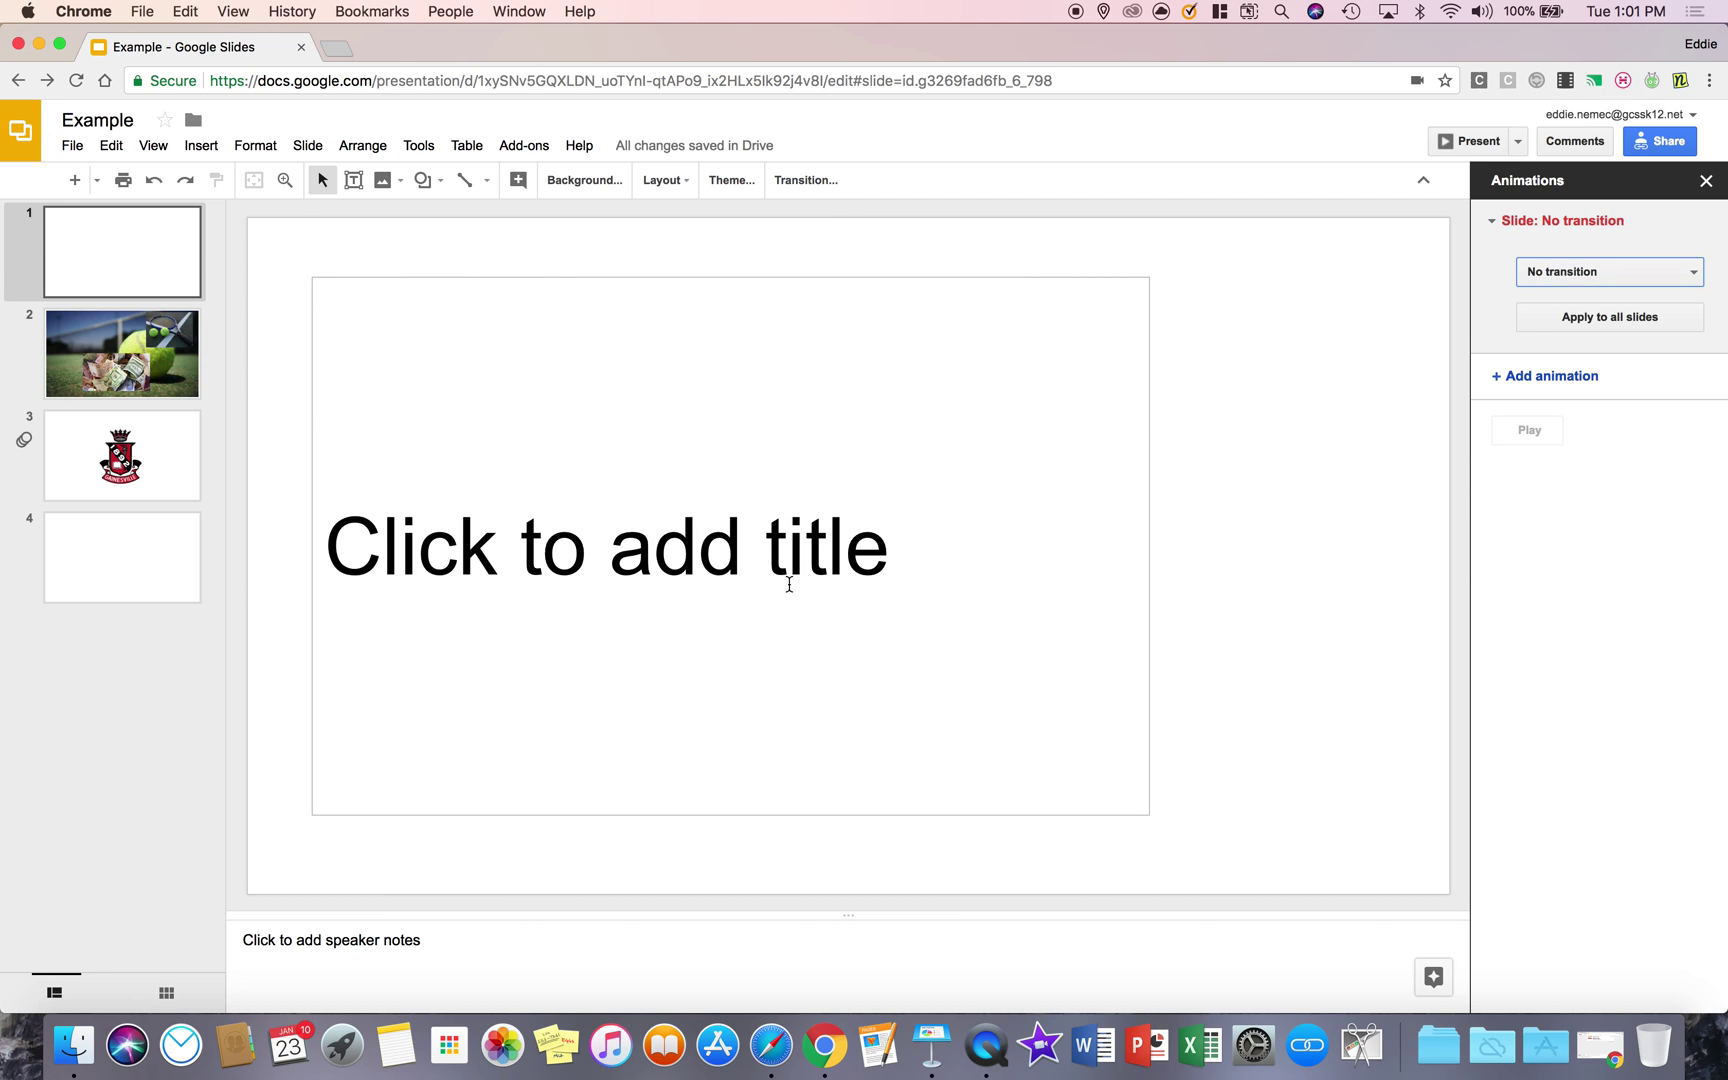
click(746, 443)
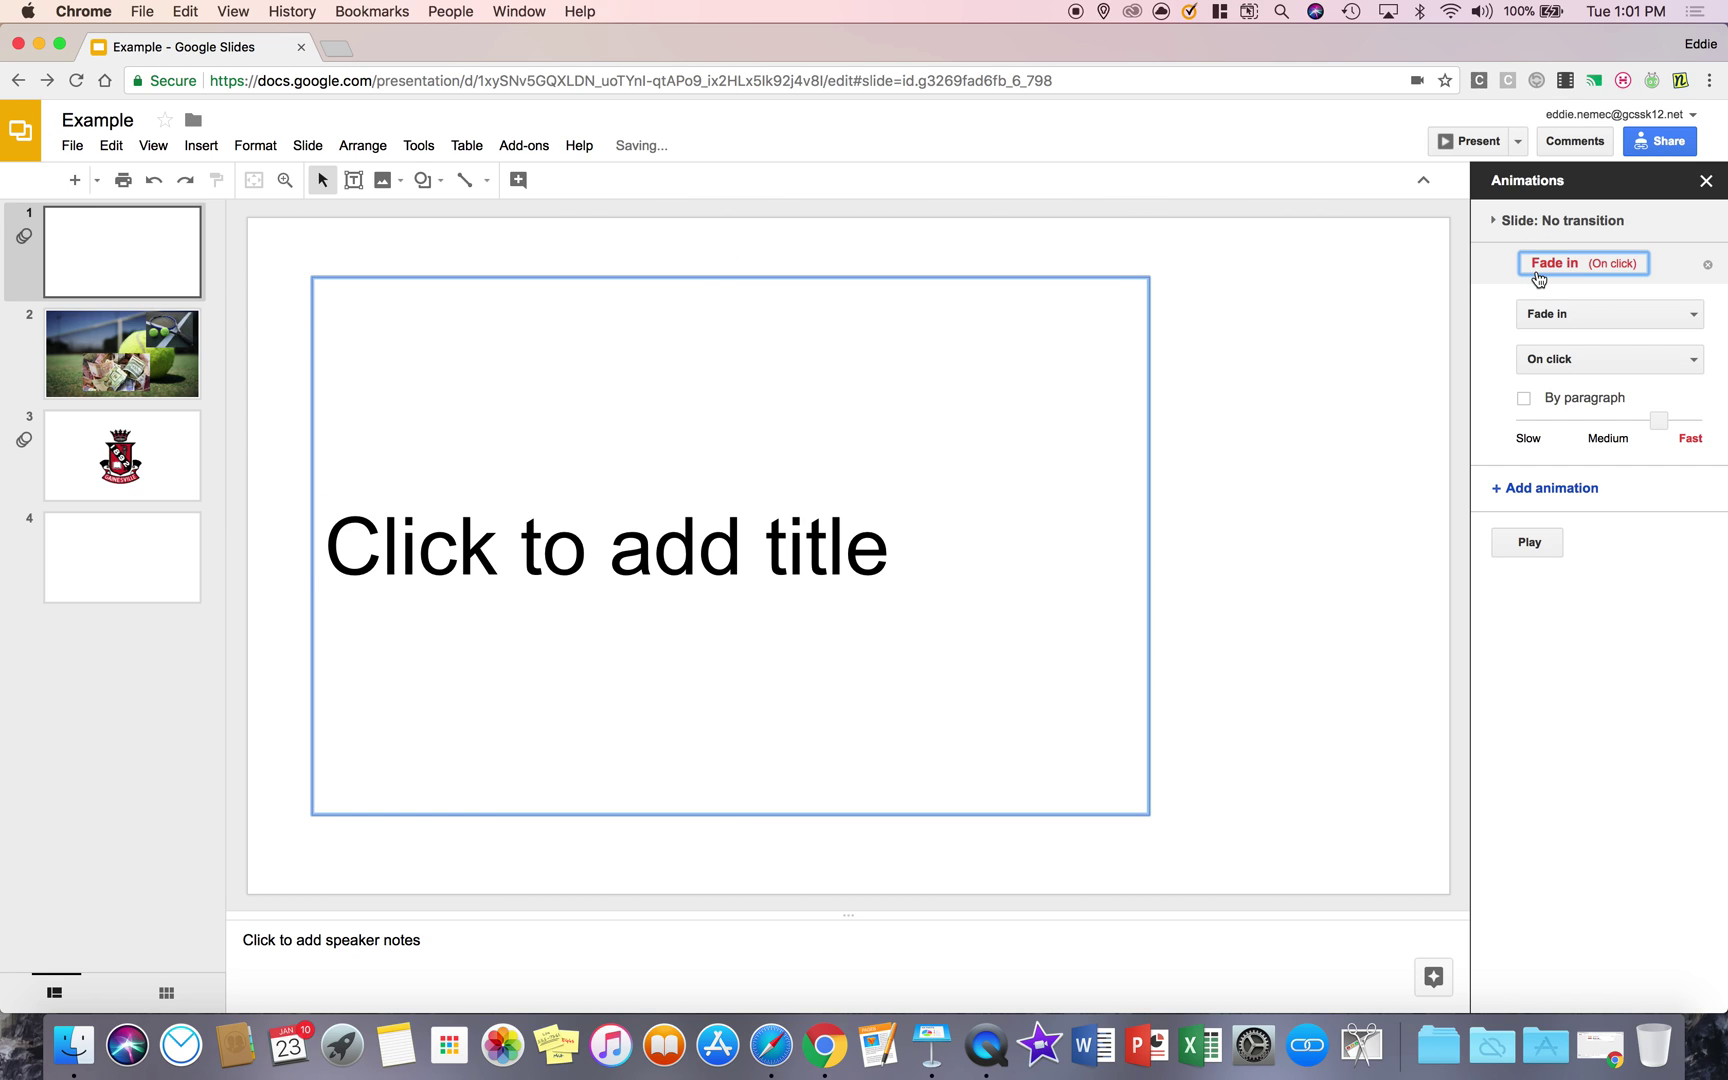
click(1538, 266)
click(1621, 316)
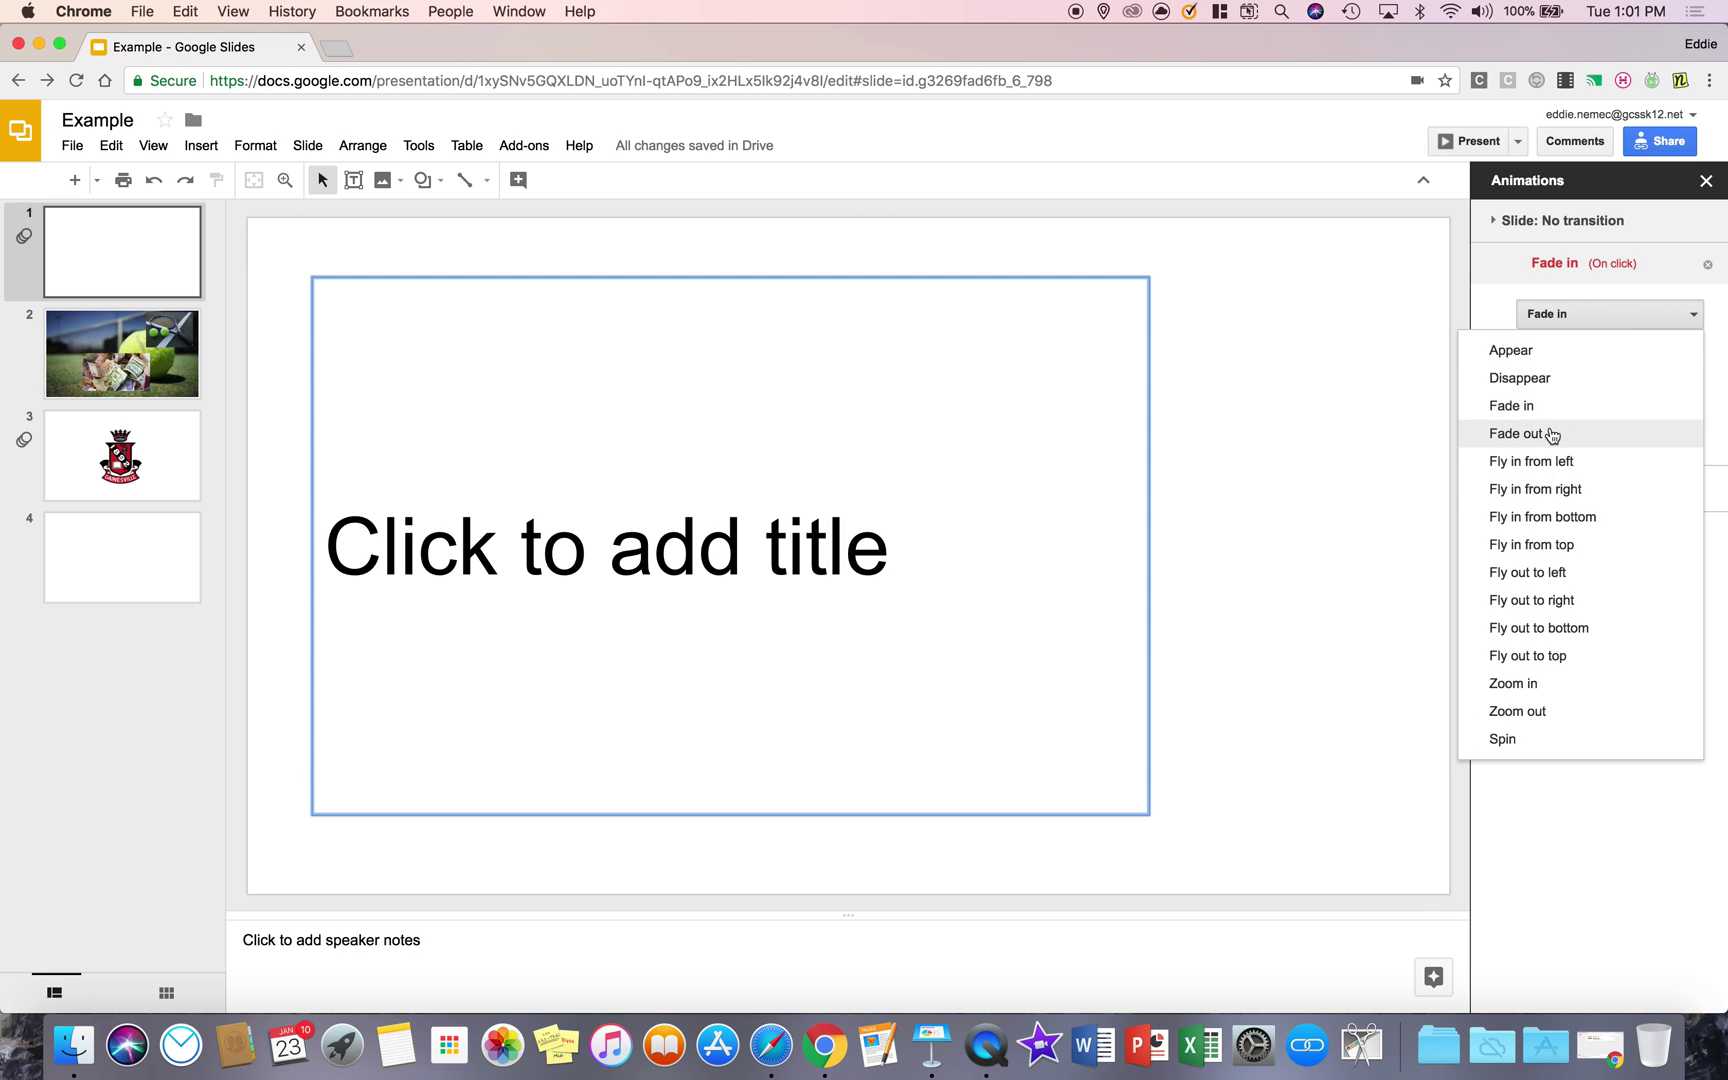
click(1561, 466)
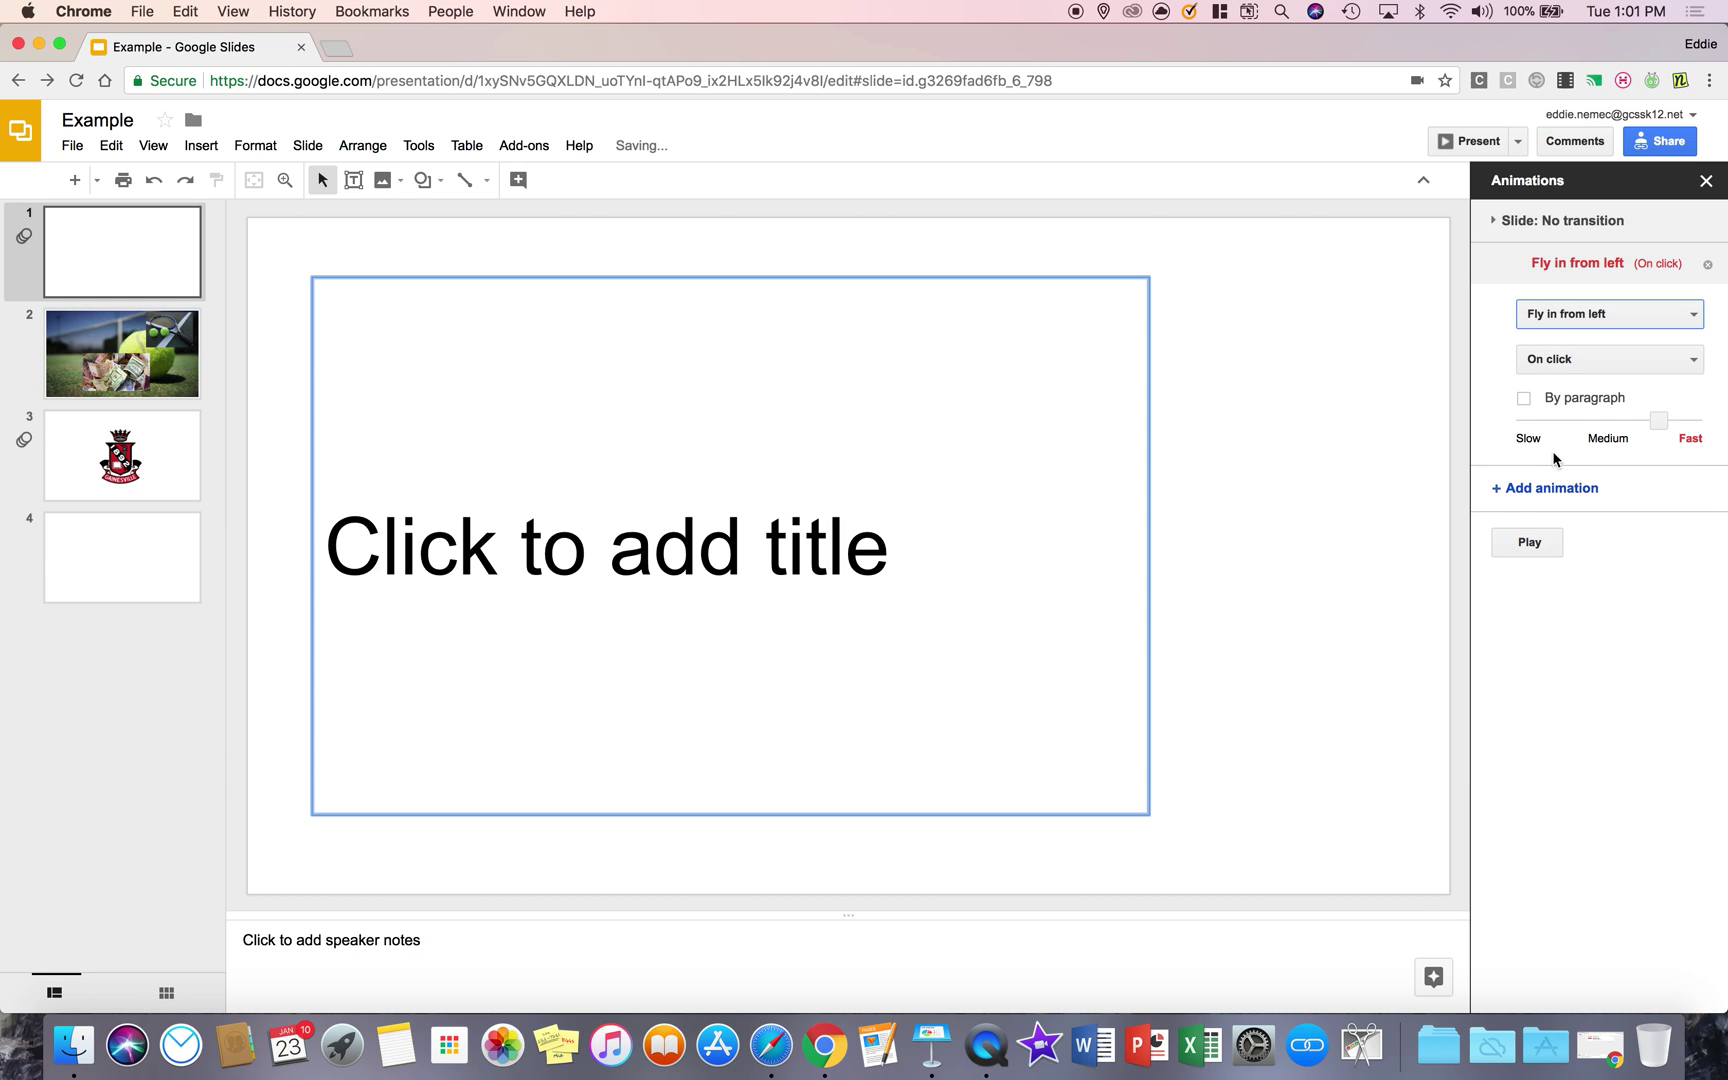
click(1539, 551)
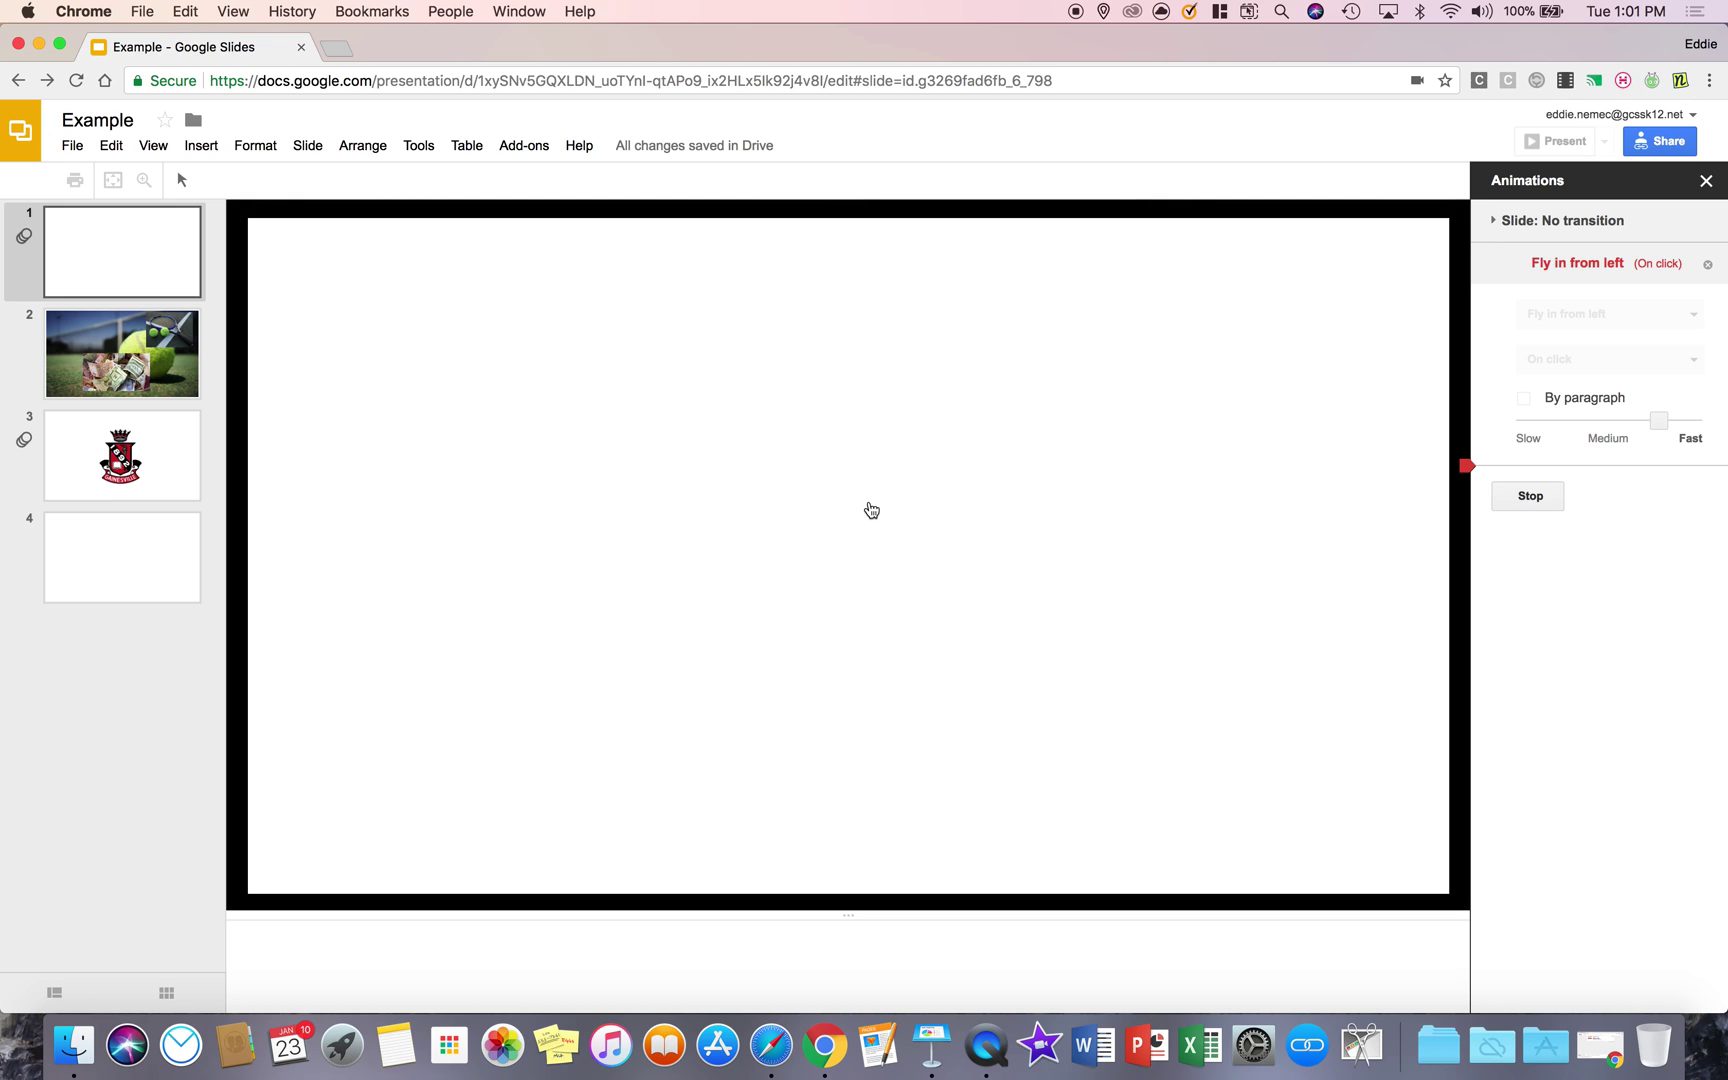
click(1518, 500)
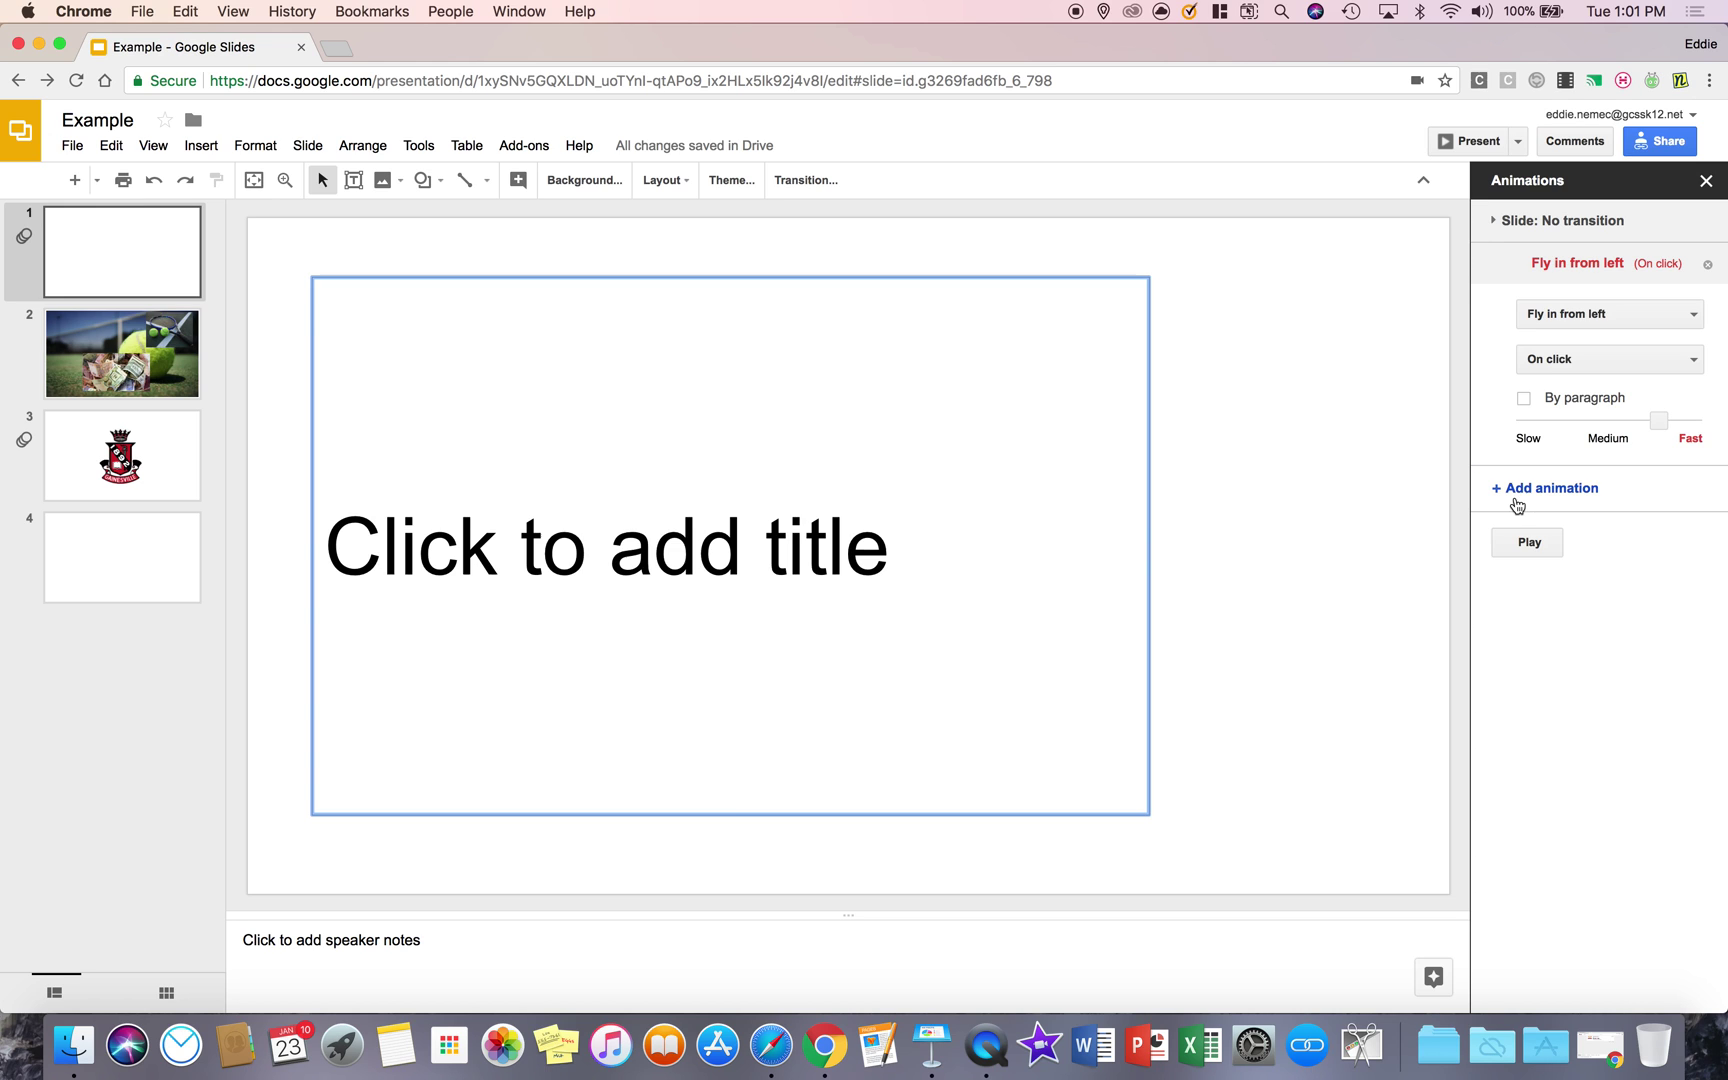
- Enter "example" as slide 1's title and preview its animation, closing the animation settings when done
click(660, 518)
text(example)
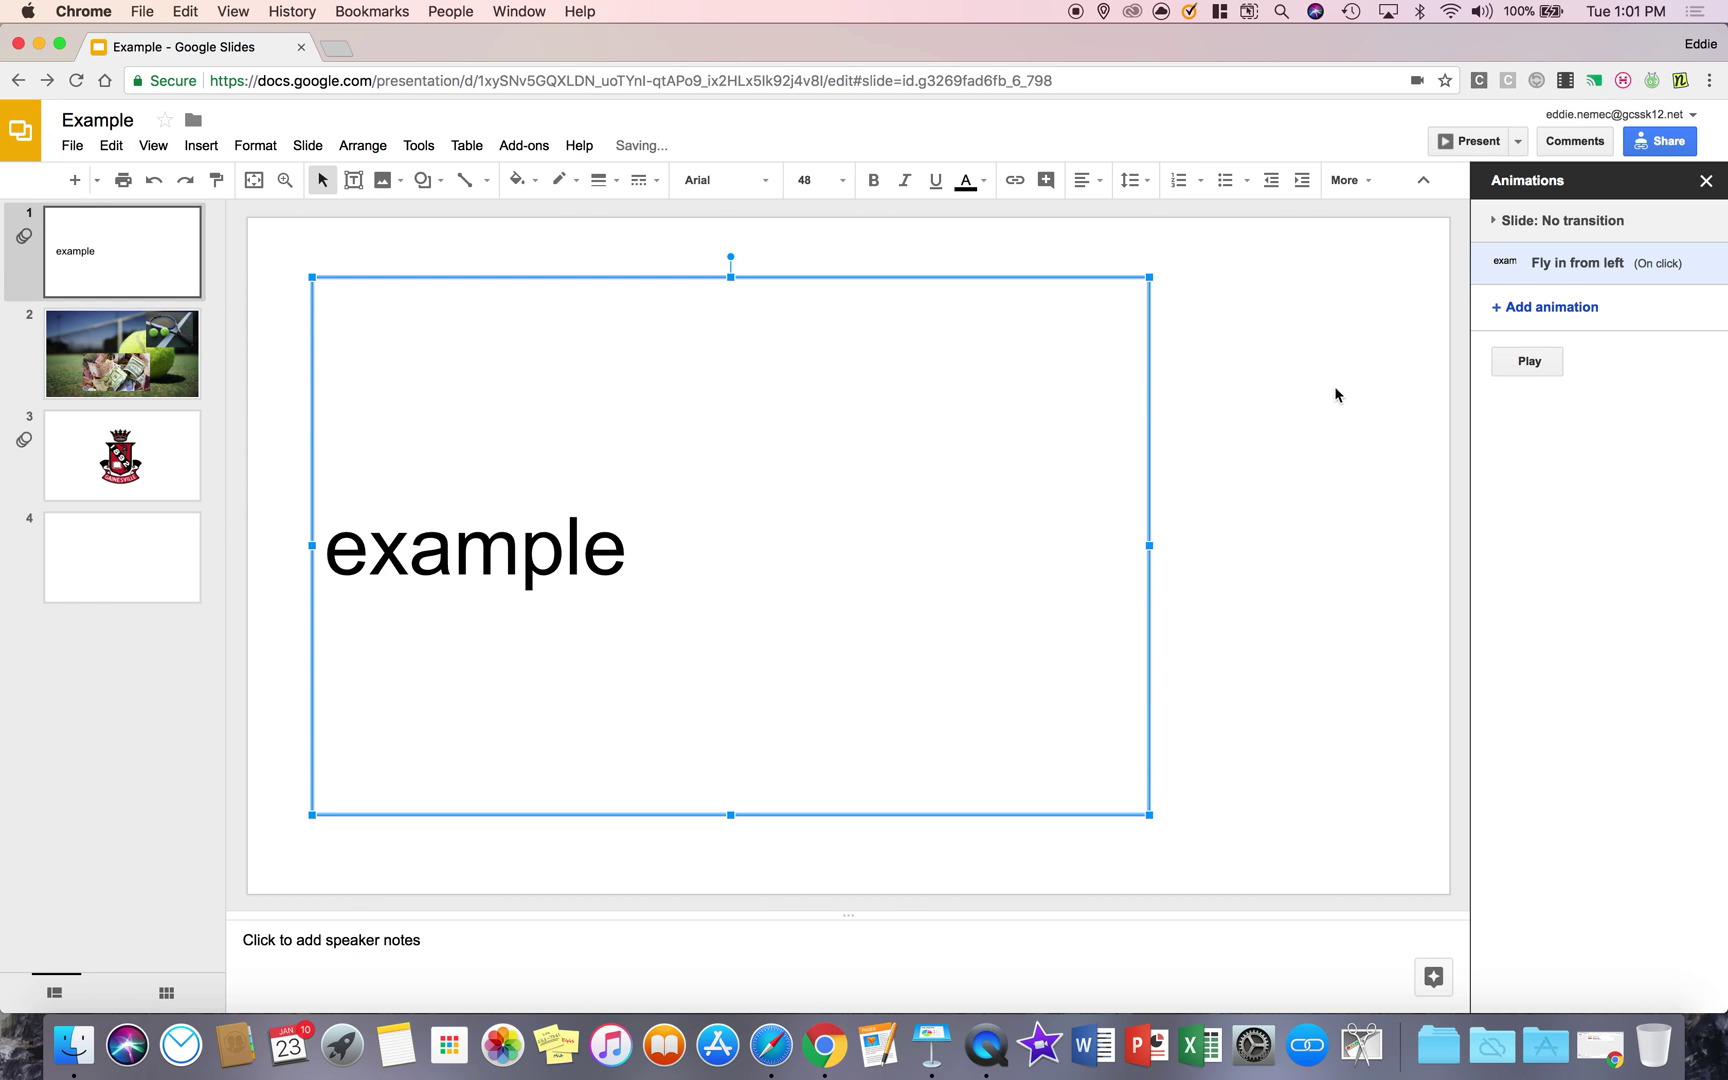
click(1528, 362)
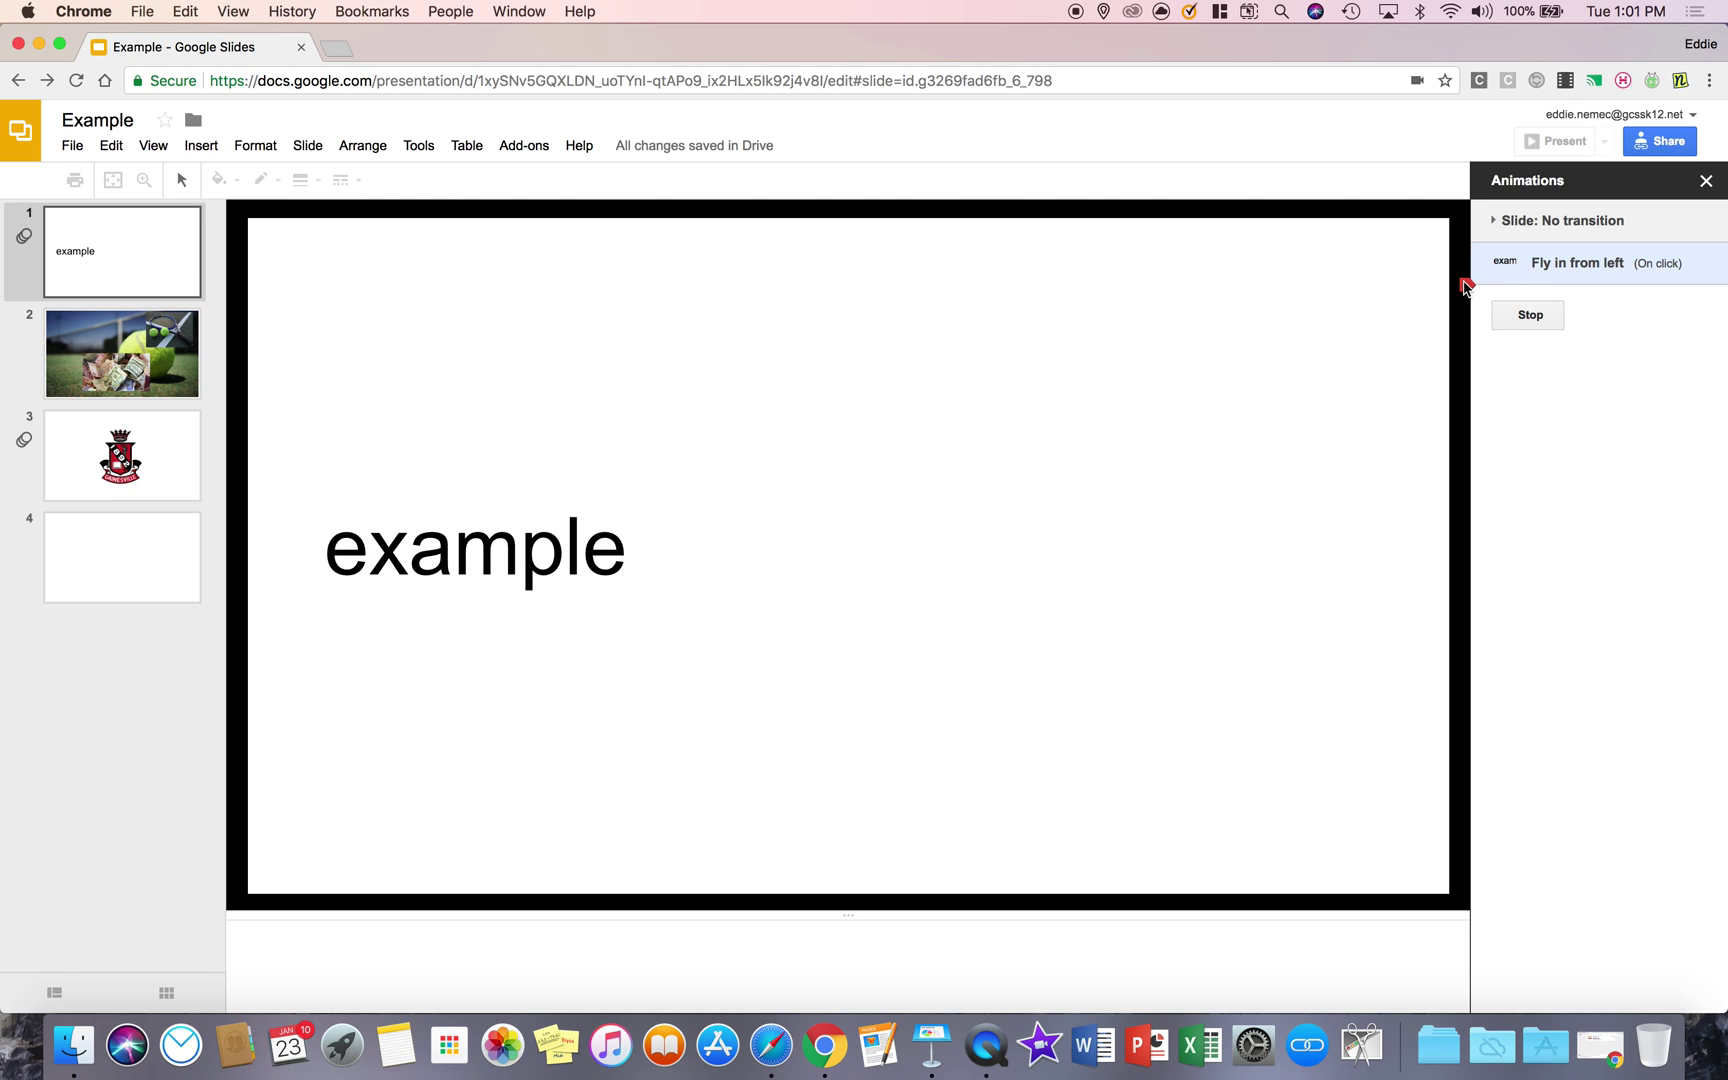
click(1530, 316)
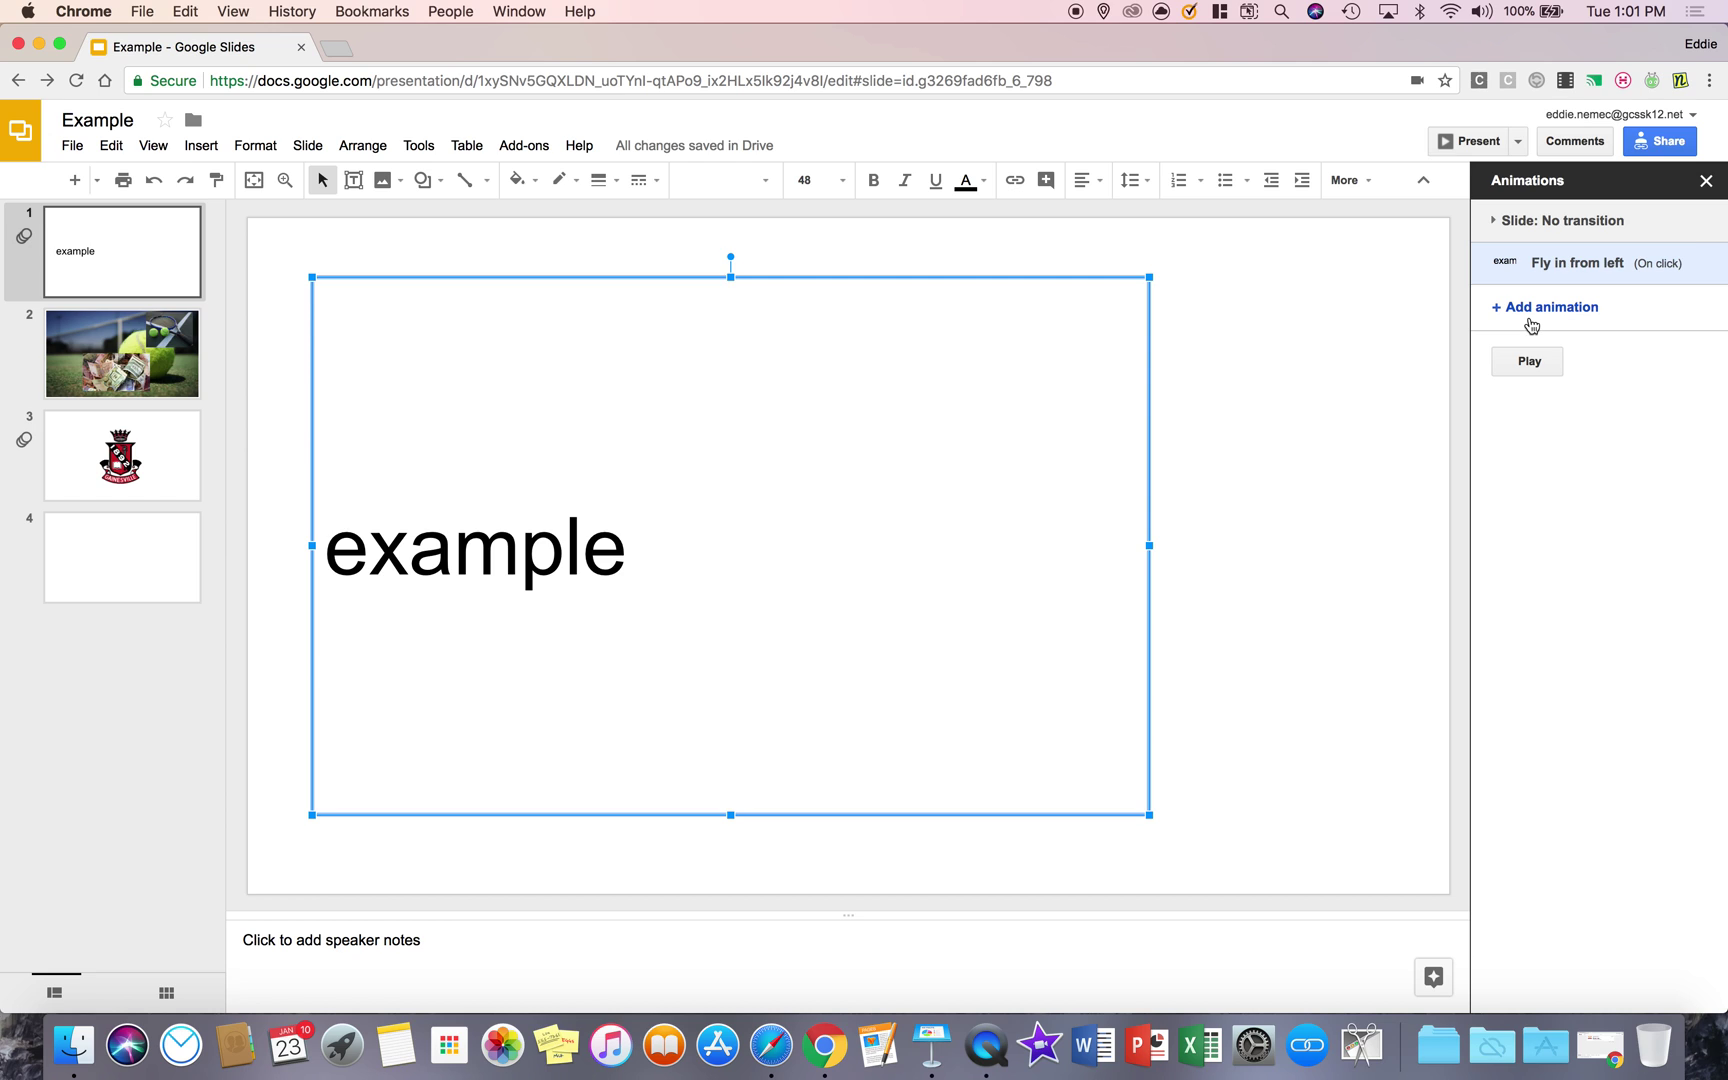
click(1706, 181)
click(1468, 300)
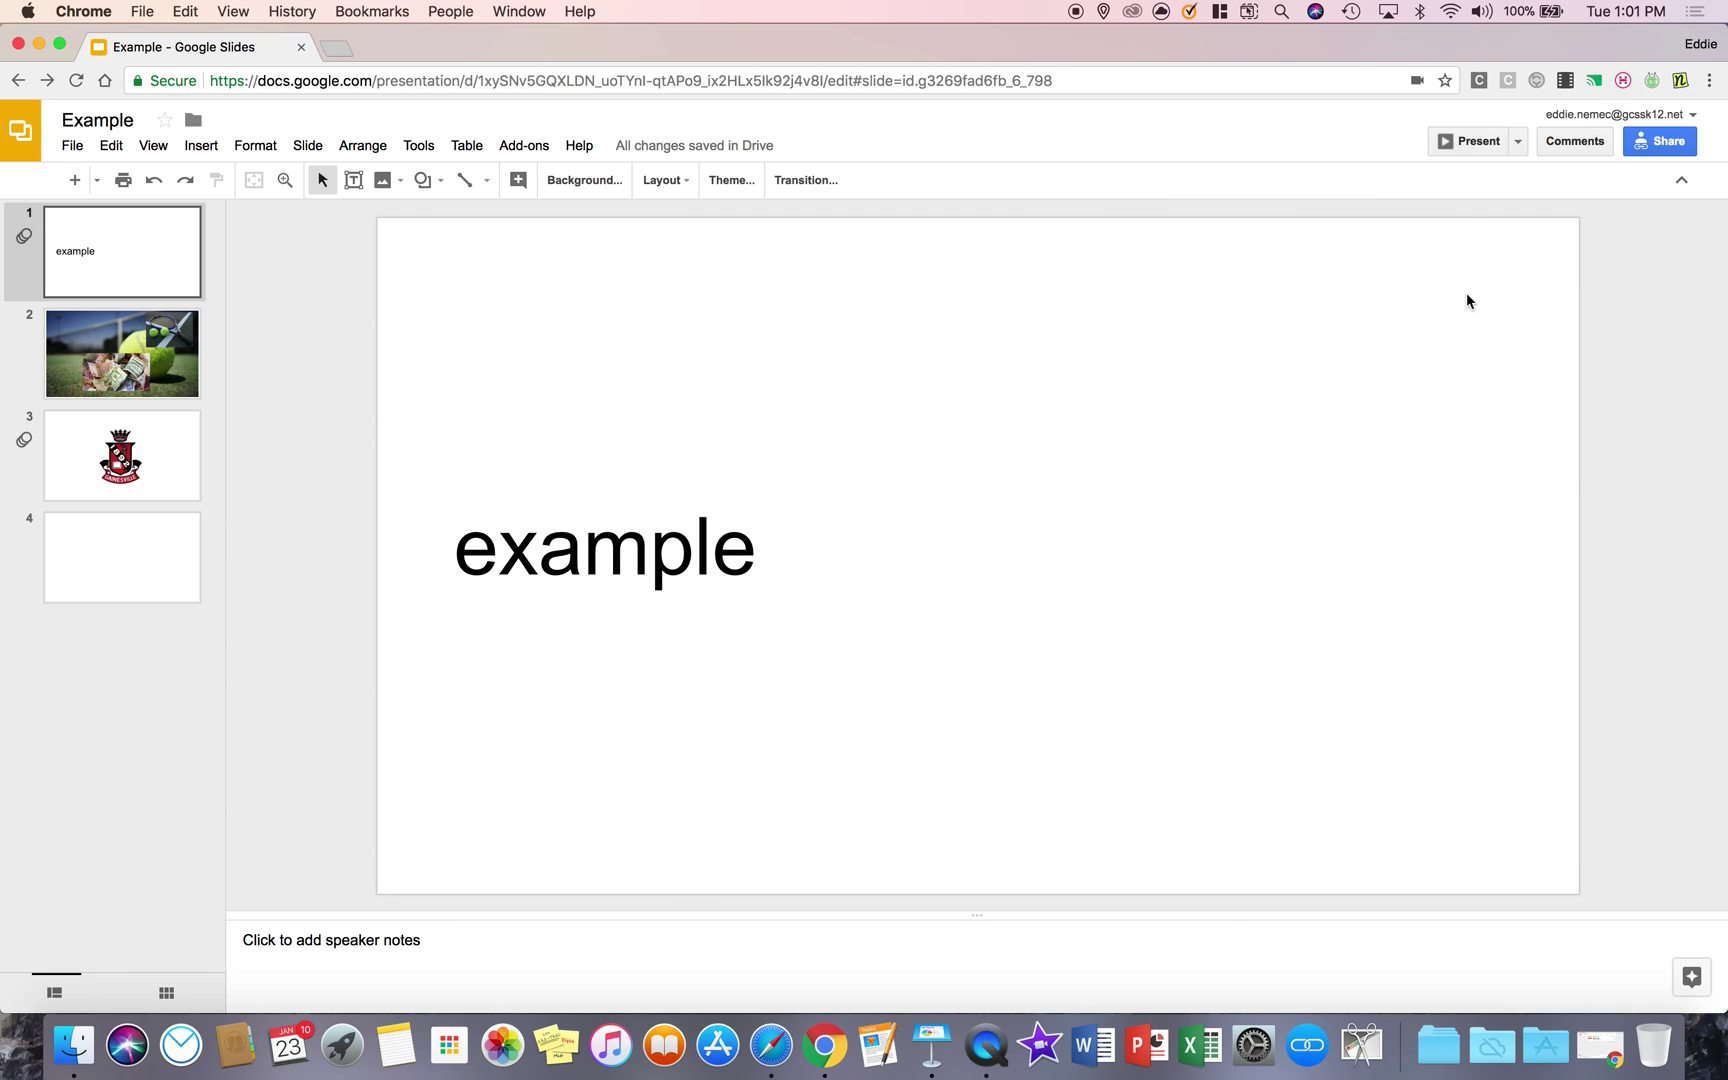